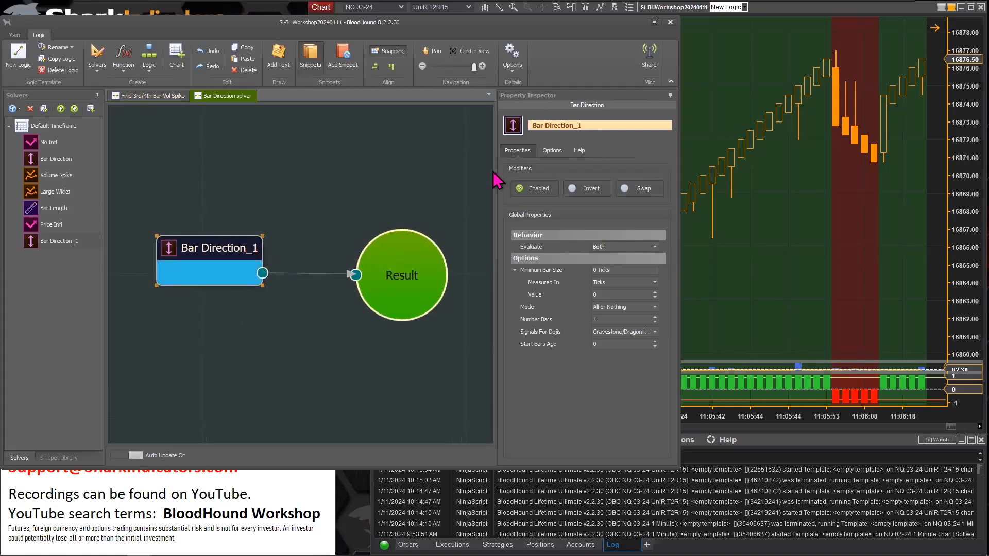
Step: Remove the _1 suffix from the name of the Bar Direction_1 solver
left_click(578, 125)
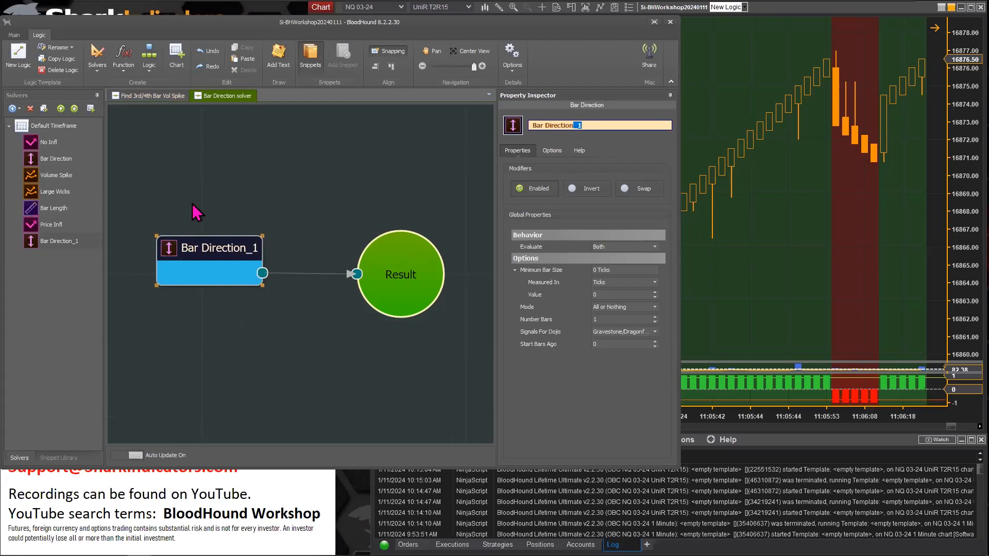
left_click(553, 126)
left_click(52, 160)
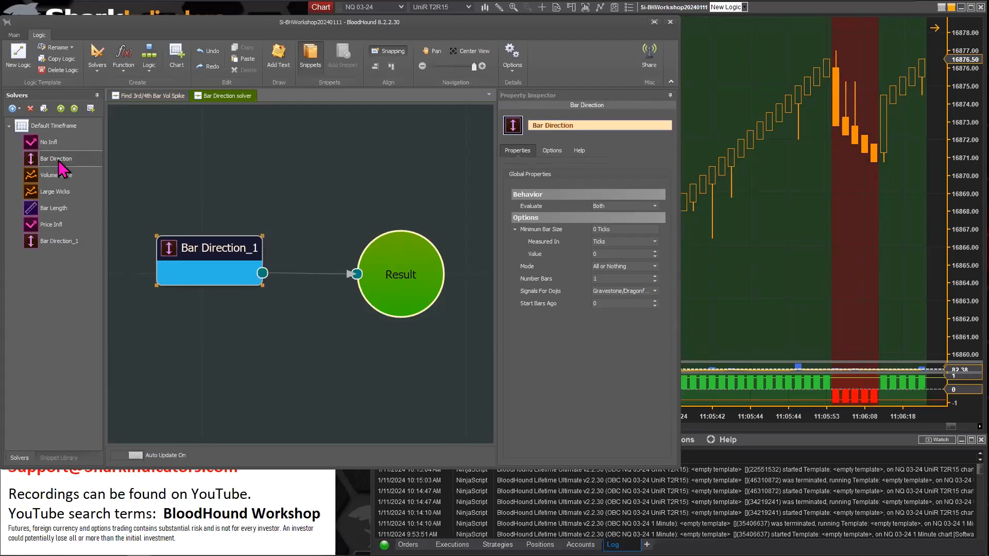
left_click(53, 240)
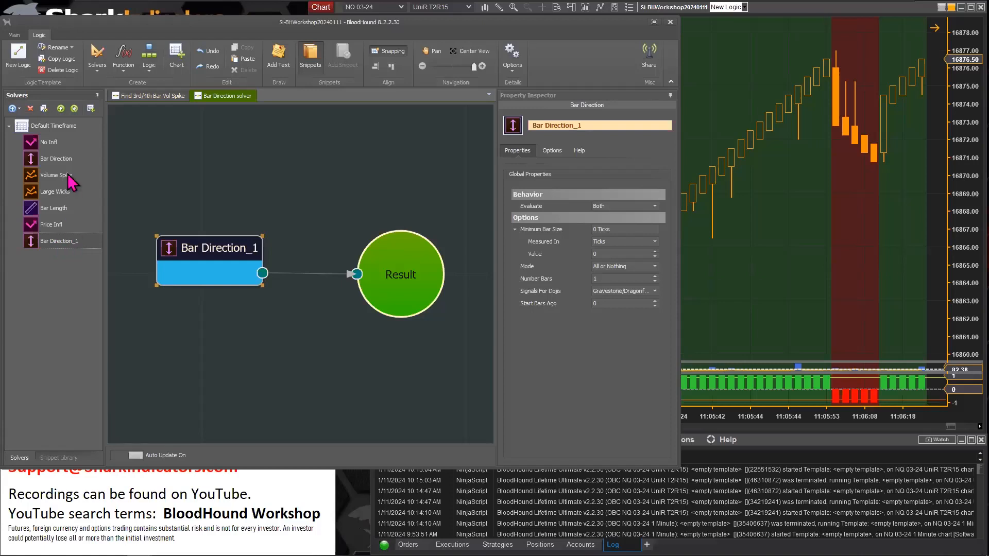
left_click(61, 160)
left_click(55, 246)
left_click(591, 126)
key("BackSpace")
key("BackSpace")
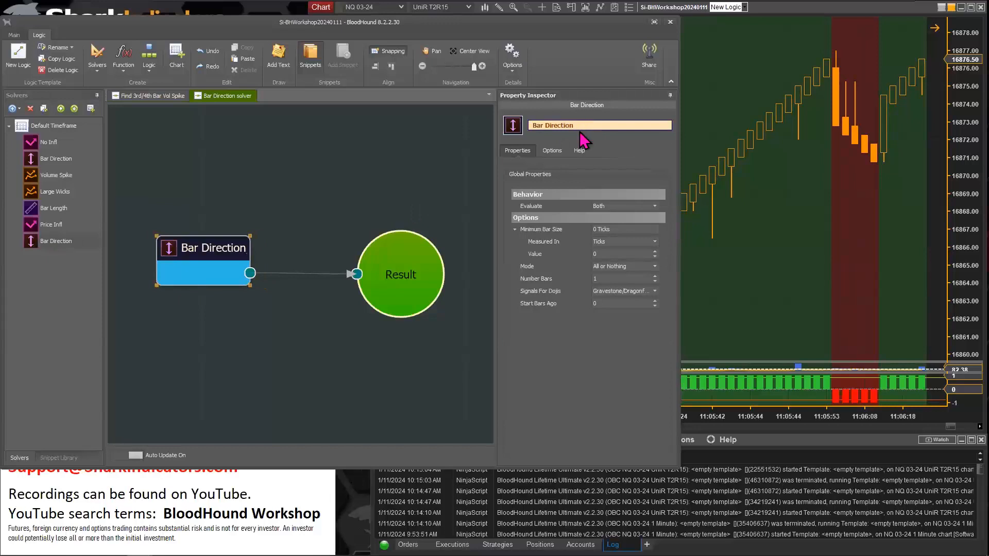
Step: Rename the solver node connected to Result as Bar Direction solver and reposition it slightly on the logic board
left_click(199, 250)
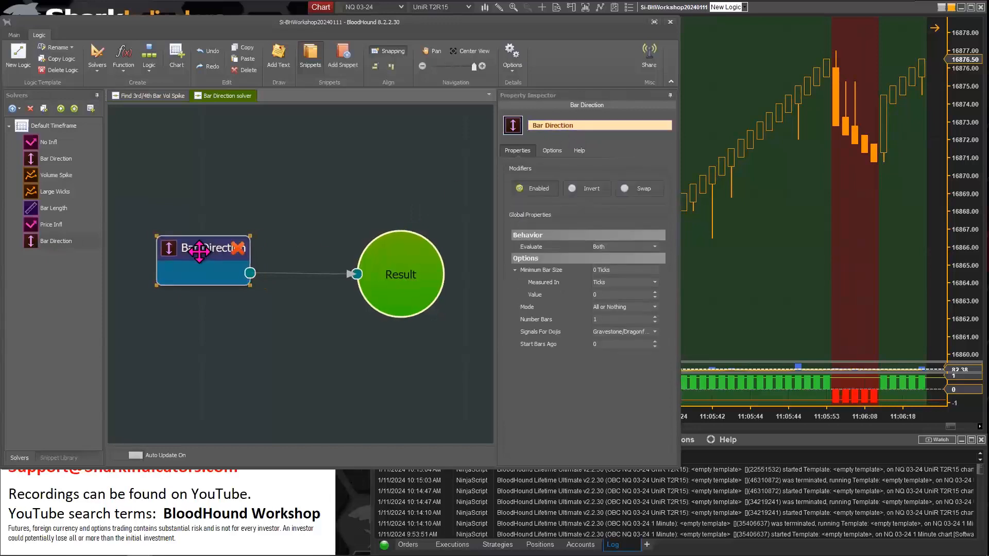
left_click_drag(199, 250, 175, 240)
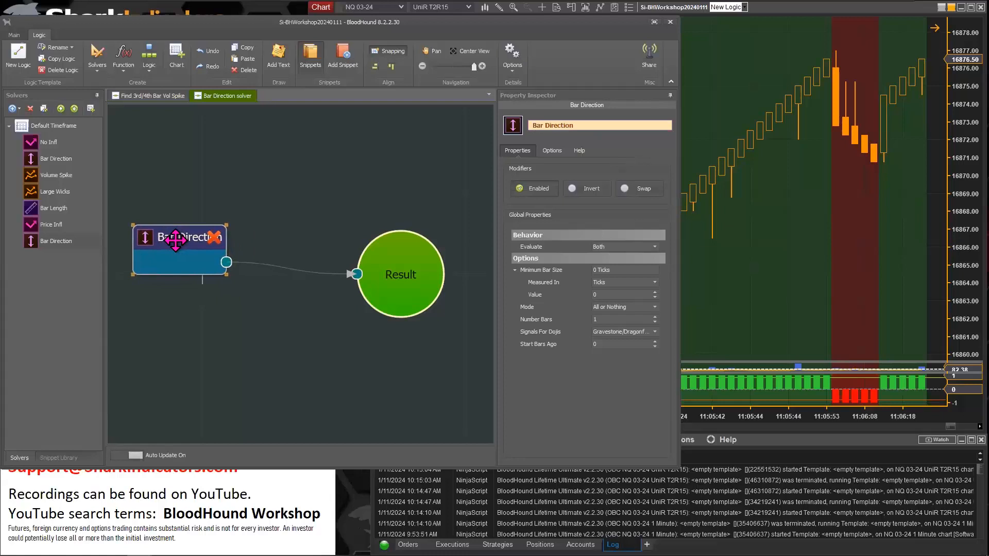
left_click_drag(175, 240, 209, 252)
left_click(599, 125)
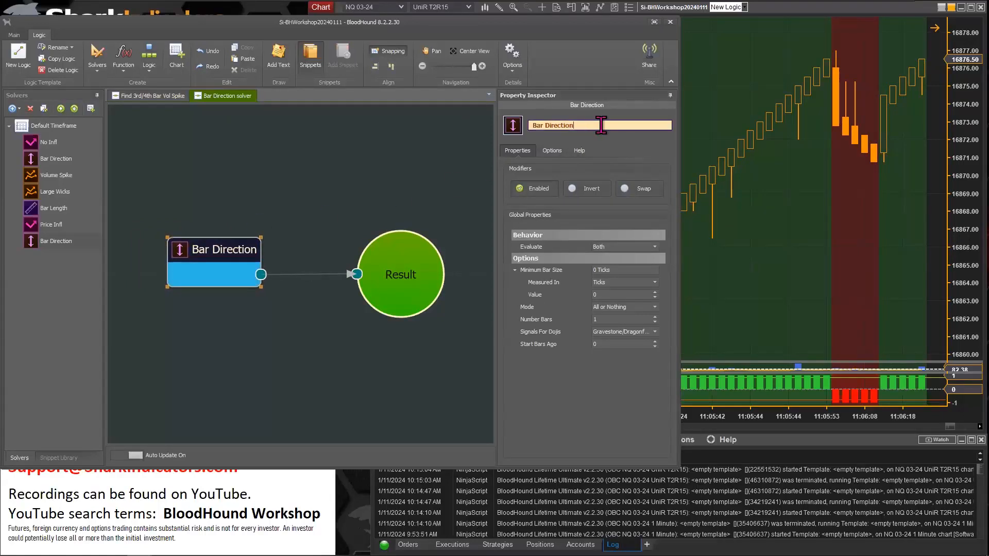
type("s")
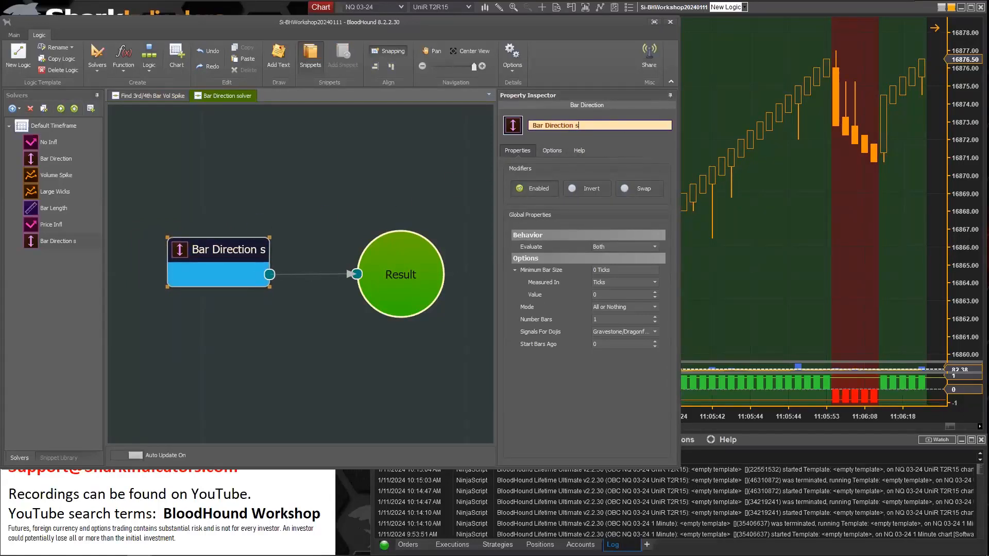
type("olver")
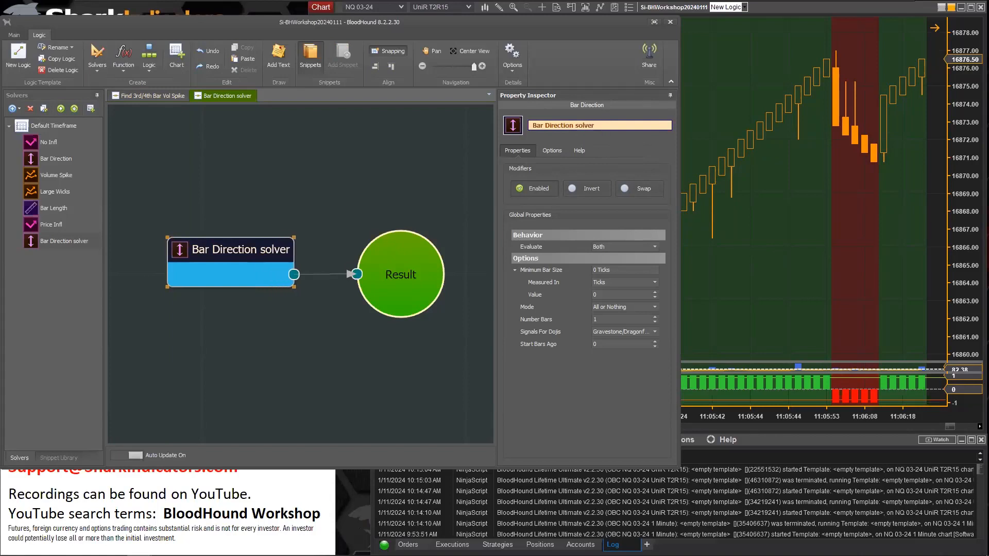
left_click_drag(236, 245, 221, 244)
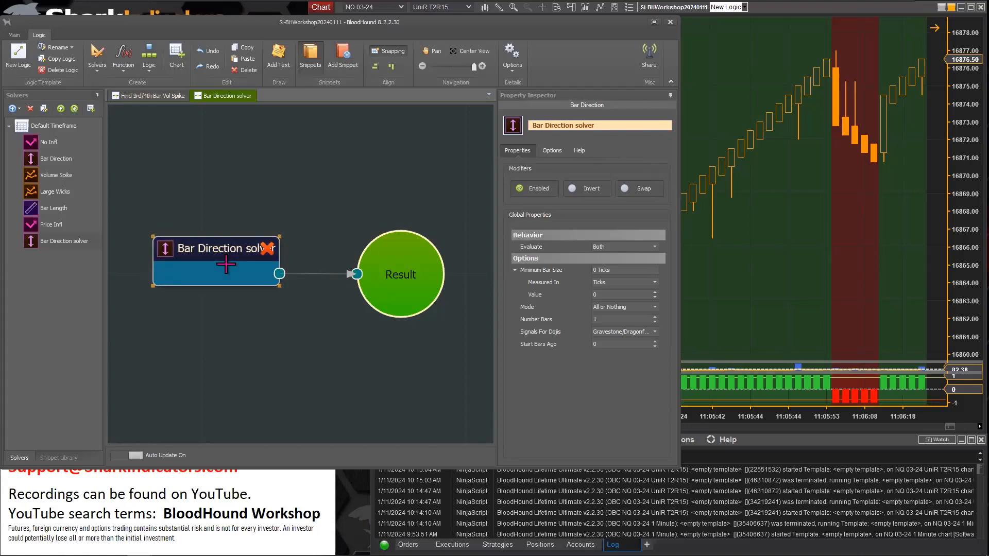
Step: Examine the Bar Direction solver's long and short signals on the NQ 03-24 chart and the list of available solver types
left_click(741, 266)
left_click_drag(630, 415, 677, 412)
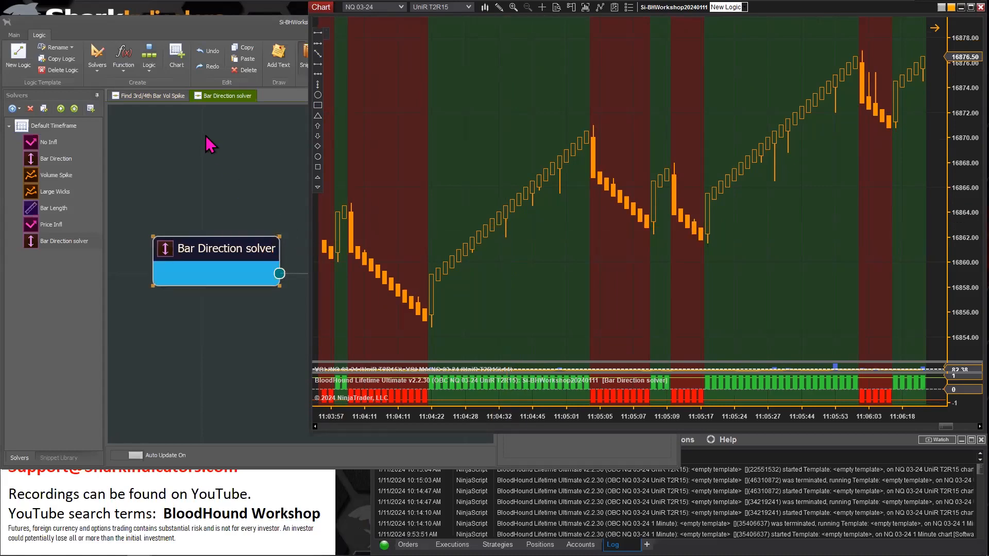
right_click(187, 143)
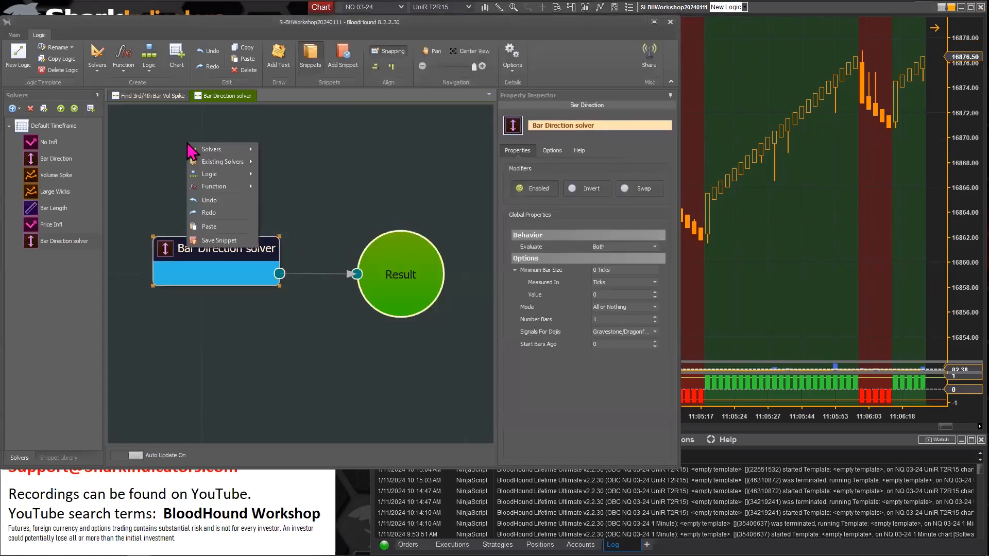
mouse_move(211, 149)
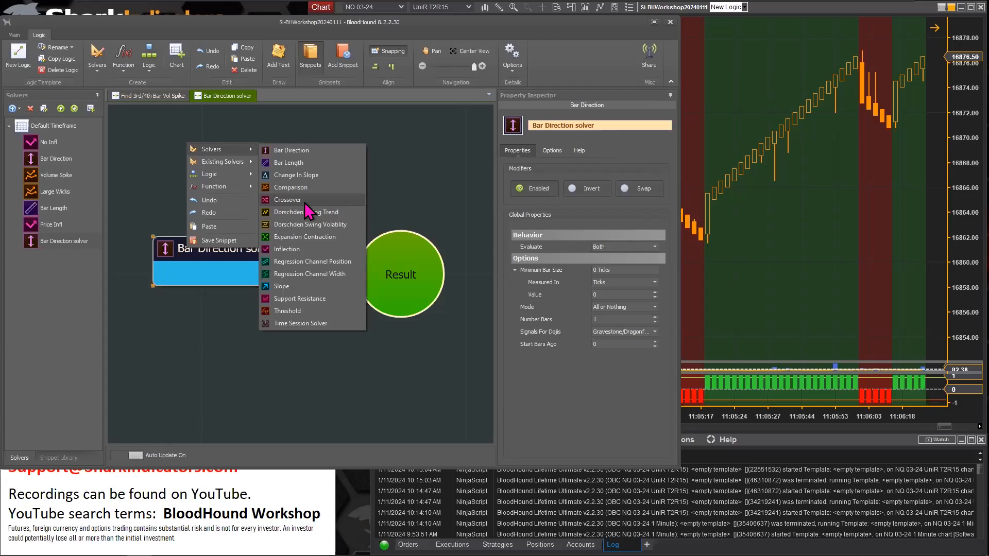
left_click(200, 252)
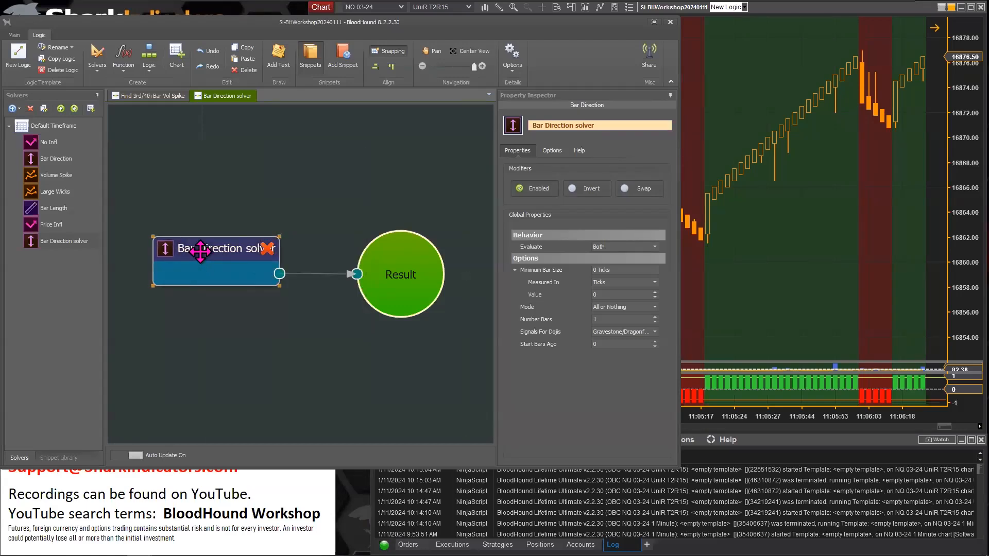
left_click(755, 240)
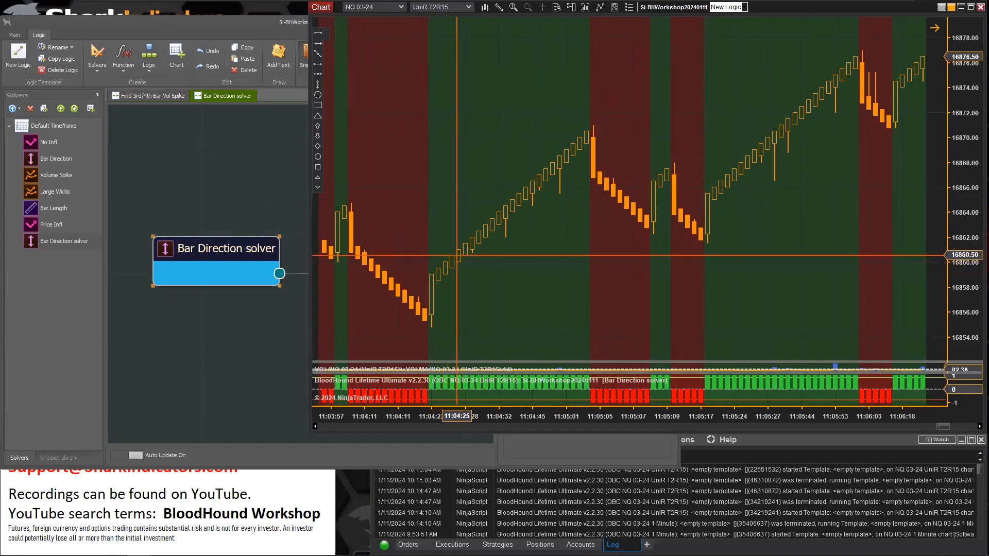
left_click(211, 252)
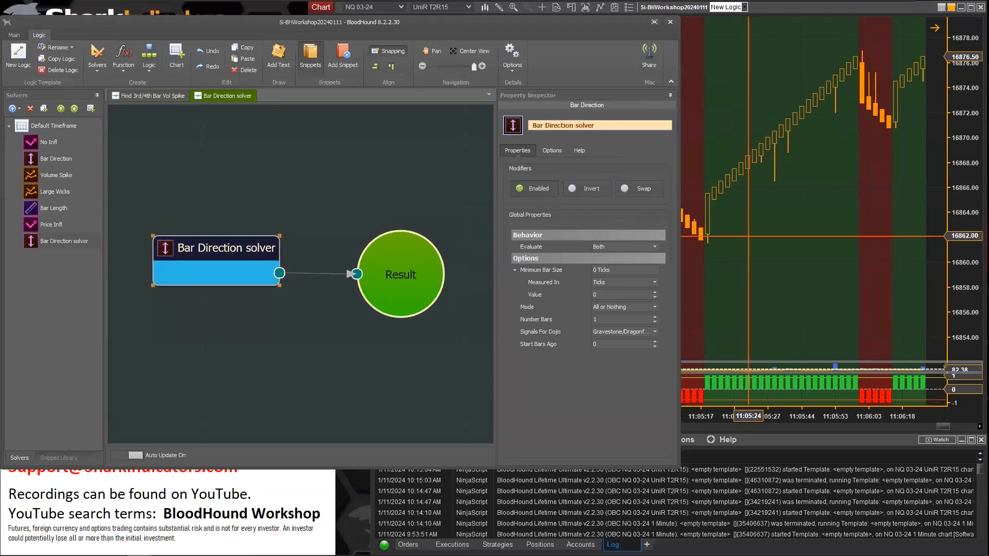
left_click(751, 241)
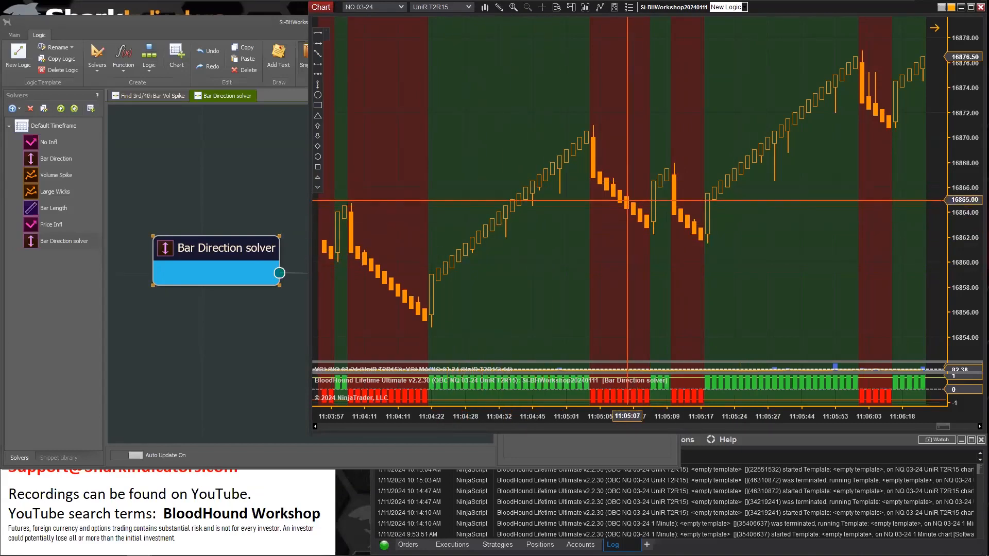
Step: Temporarily swap the long and short outputs of the Bar Direction solver node to examine the effect on the chart's signals
left_click(213, 248)
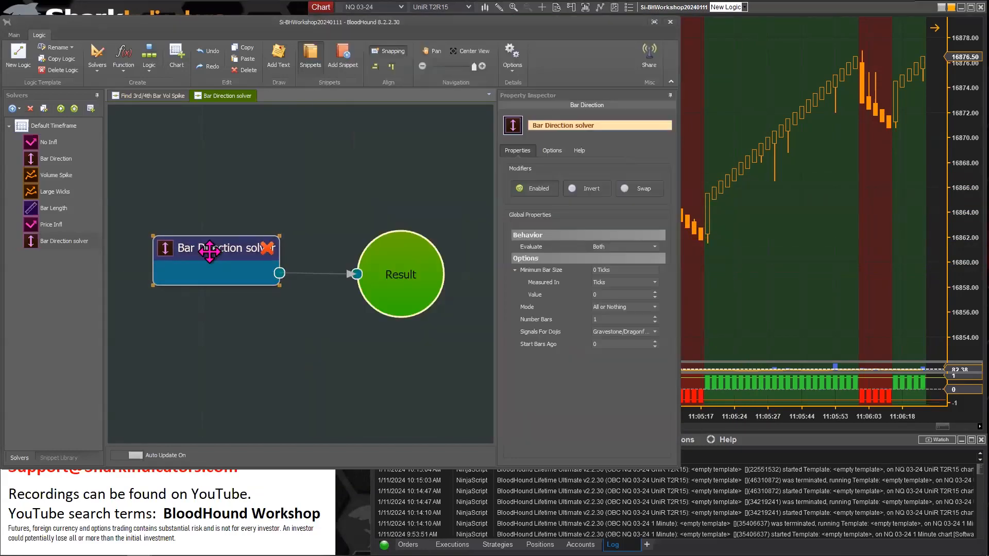
left_click(642, 189)
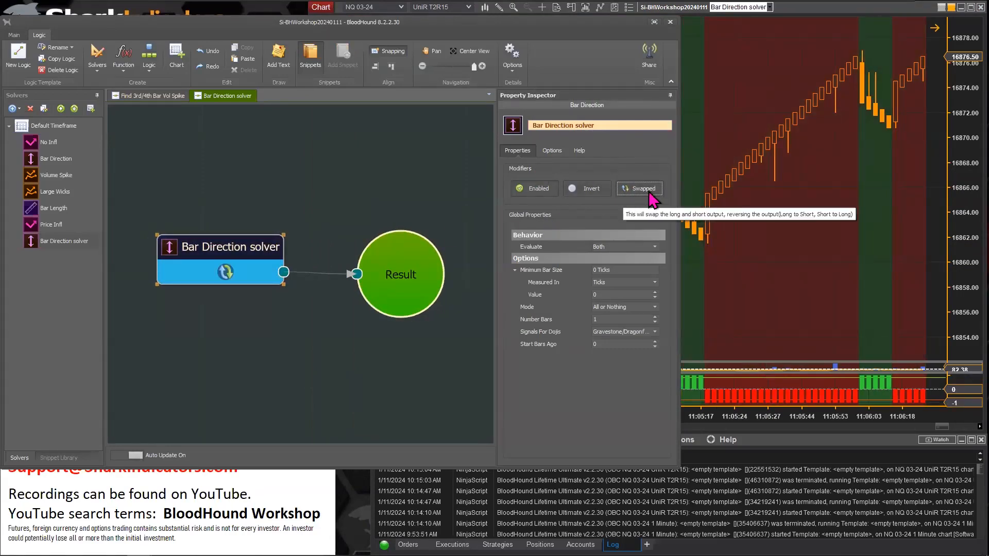
left_click(753, 225)
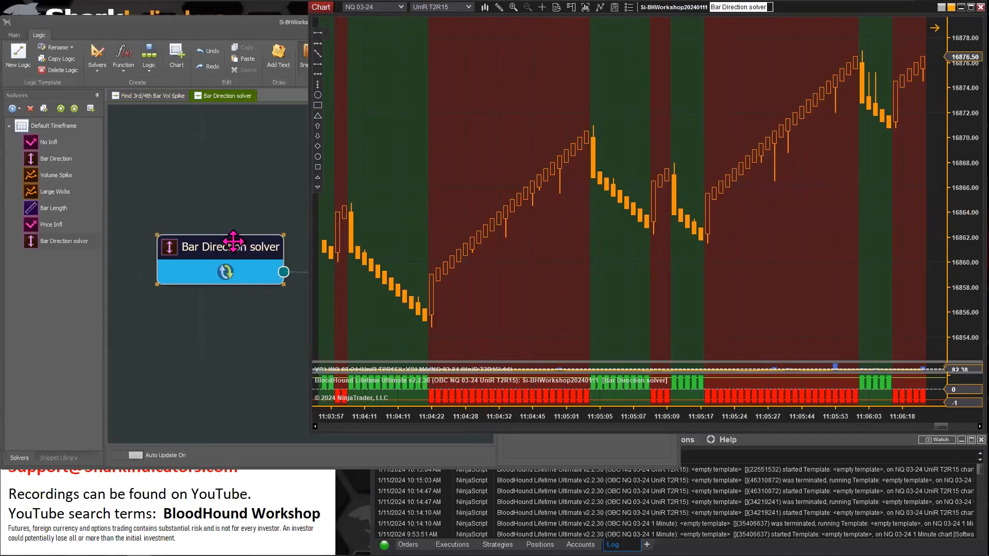
left_click(279, 244)
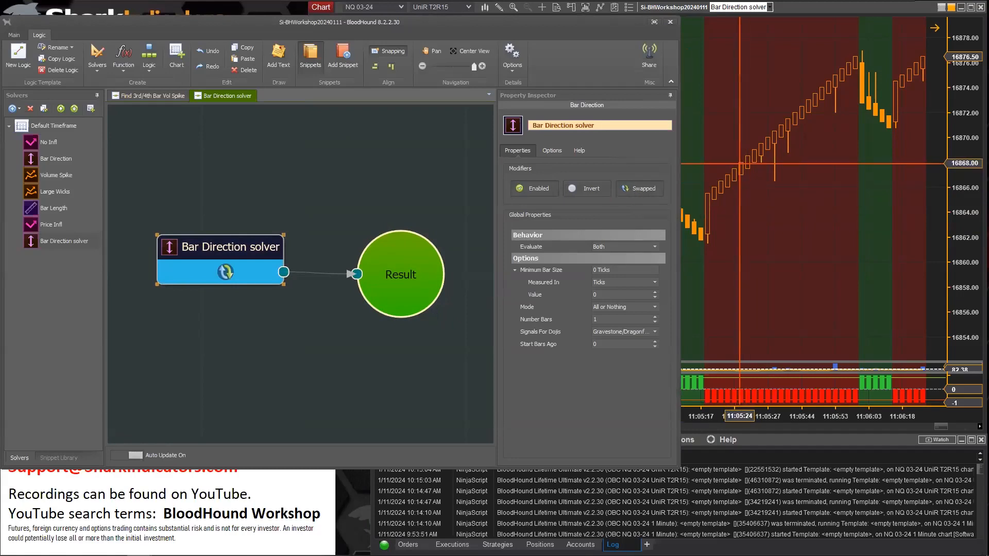
left_click(705, 211)
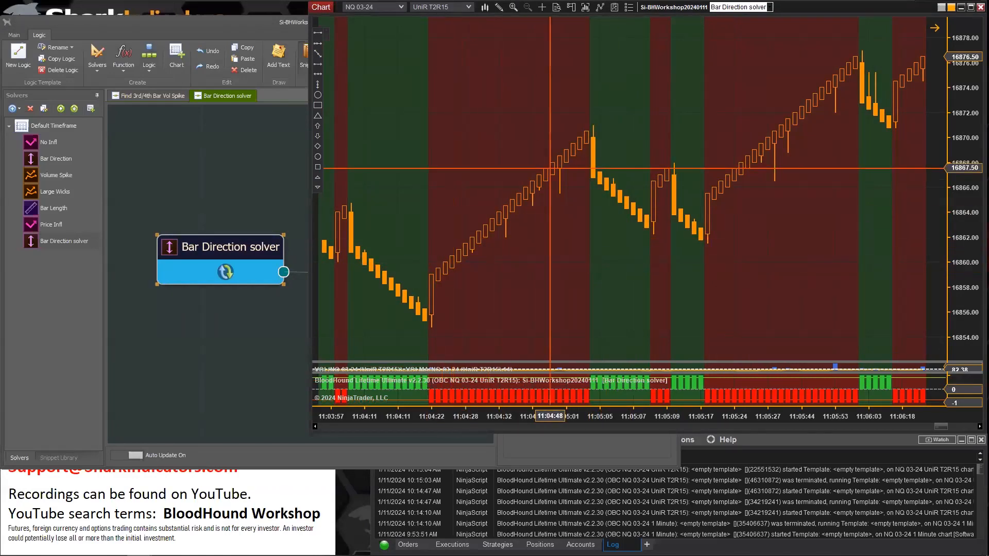
left_click(235, 254)
left_click(639, 193)
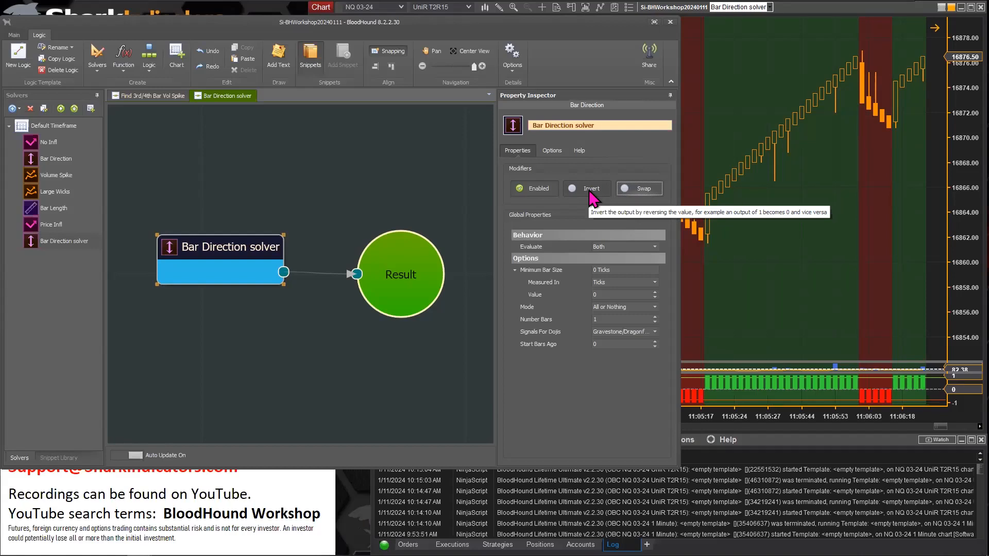
Step: Temporarily invert the output of the Bar Direction solver node and compare the resulting signals on the chart
left_click(590, 194)
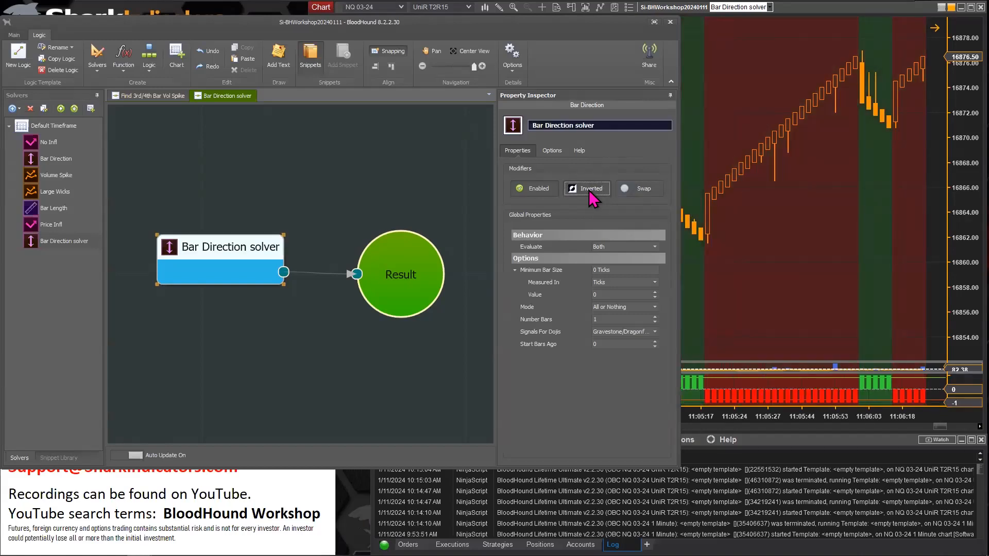
left_click(727, 238)
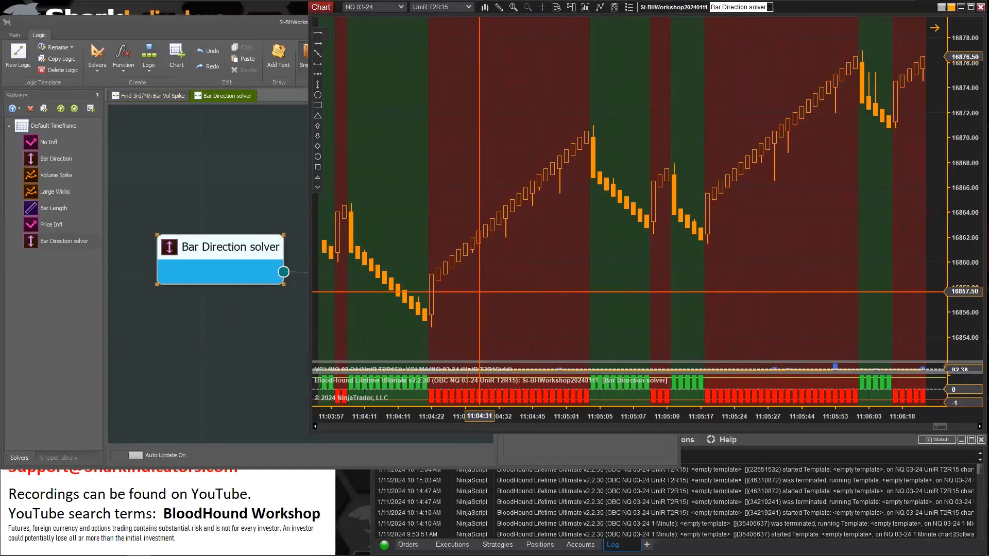
left_click(280, 249)
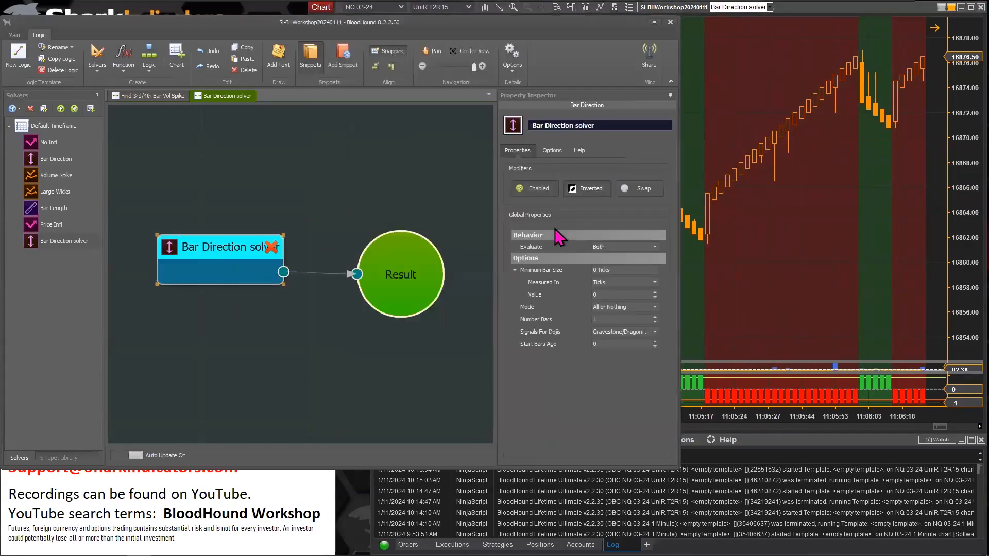
left_click(588, 190)
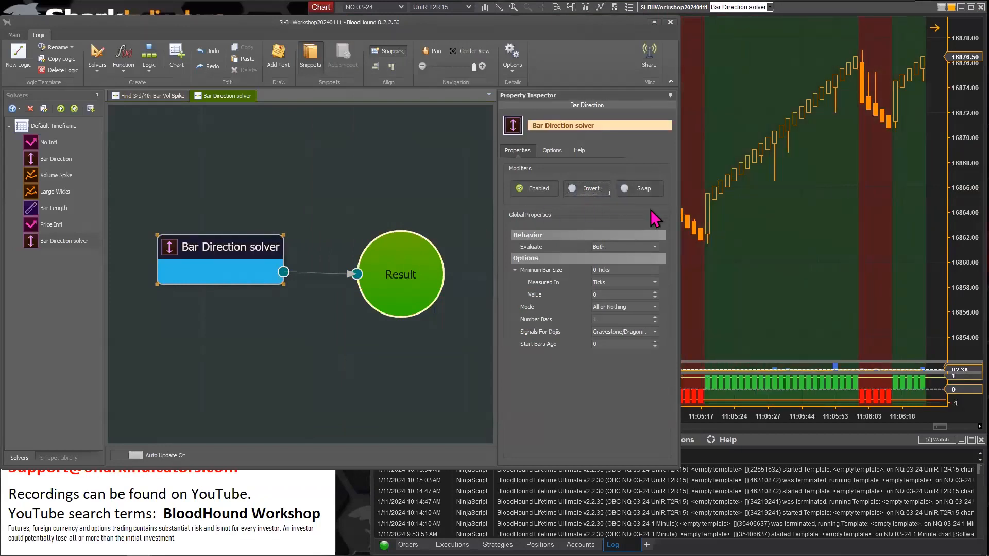
Step: Switch the NQ 03-24 chart to a 1 Minute interval and bring the bars from 10:05 to 10:40 into closer view
left_click(770, 248)
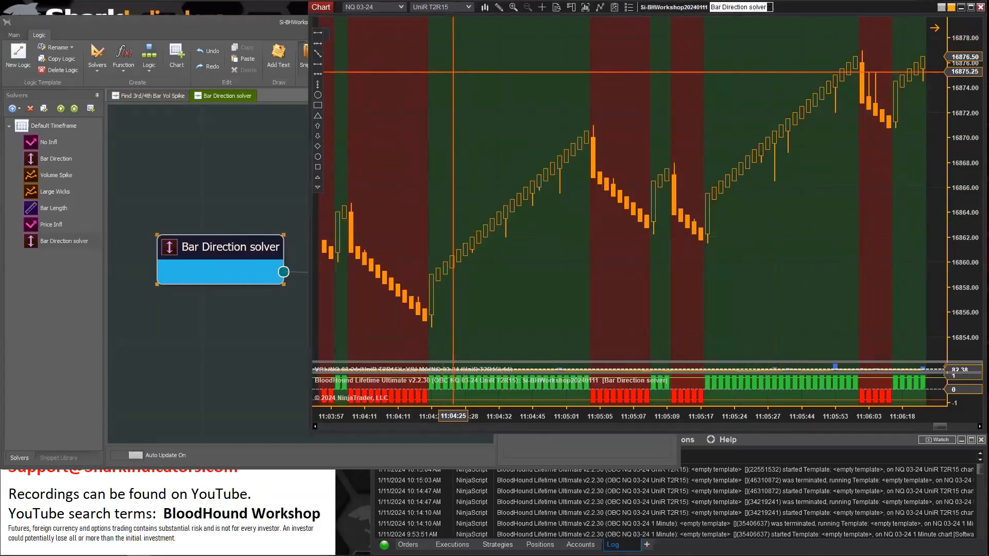
left_click(469, 7)
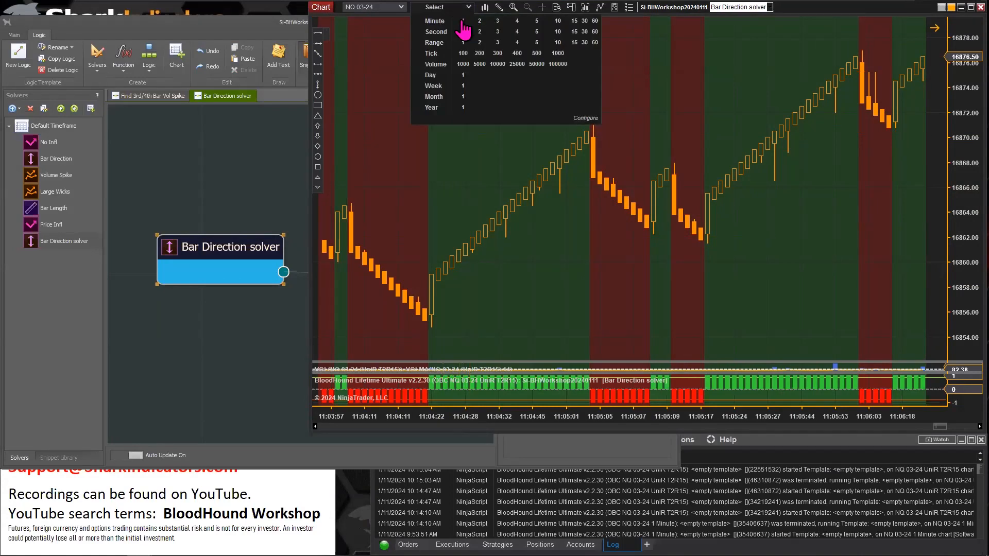
left_click(462, 30)
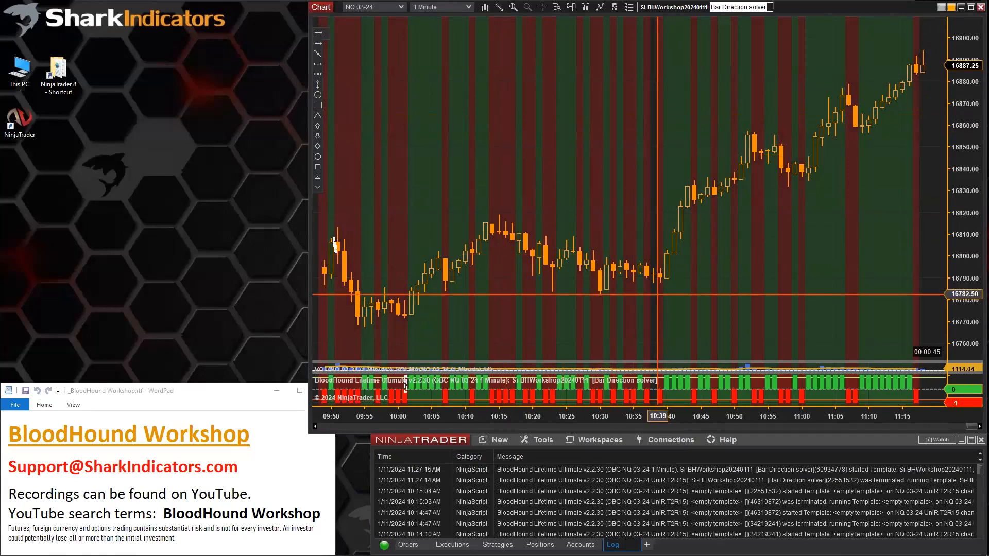
left_click_drag(722, 309, 917, 302)
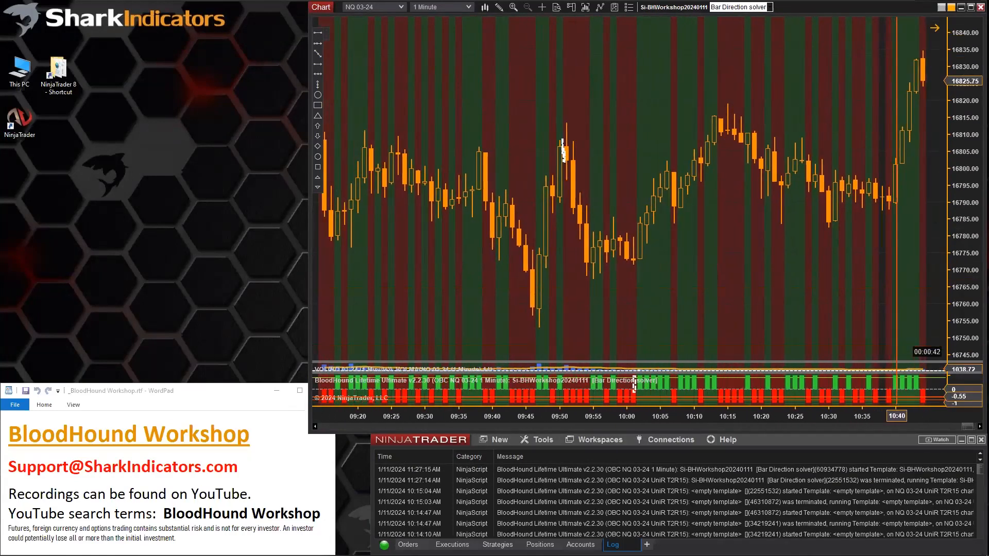
left_click_drag(856, 420, 637, 415)
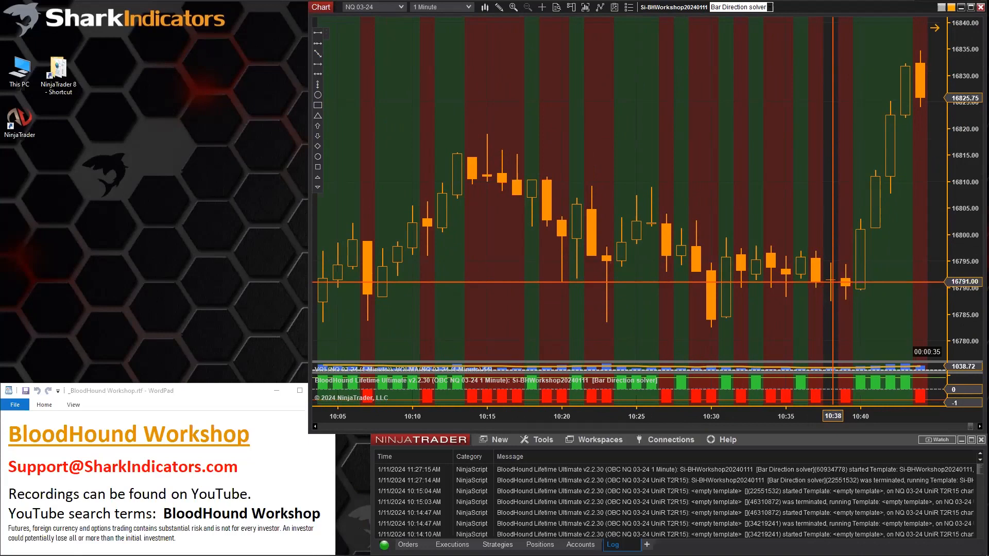
Step: Reopen the BloodHound logic editor and arrange its window narrower beside the chart so the recent bars stay visible
left_click(666, 12)
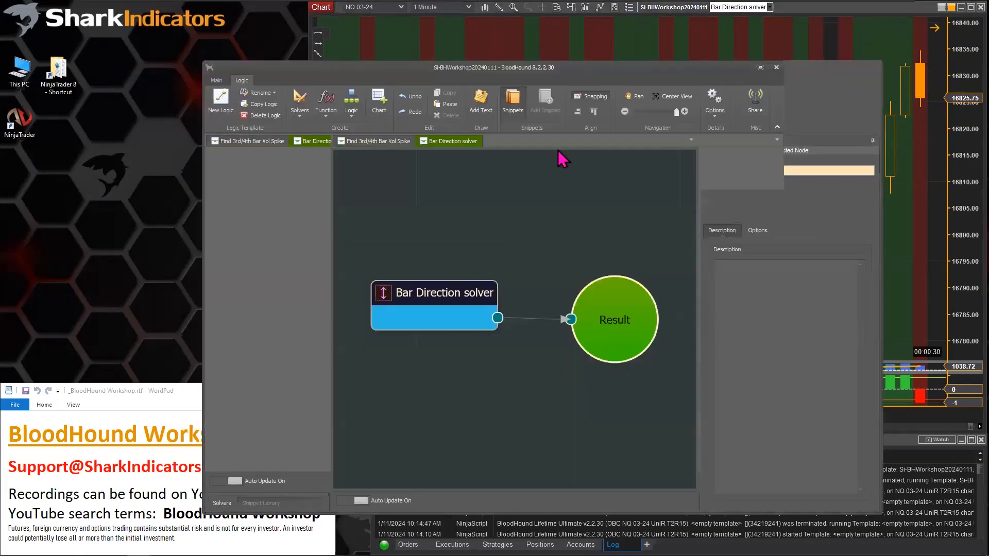
left_click_drag(617, 76, 415, 26)
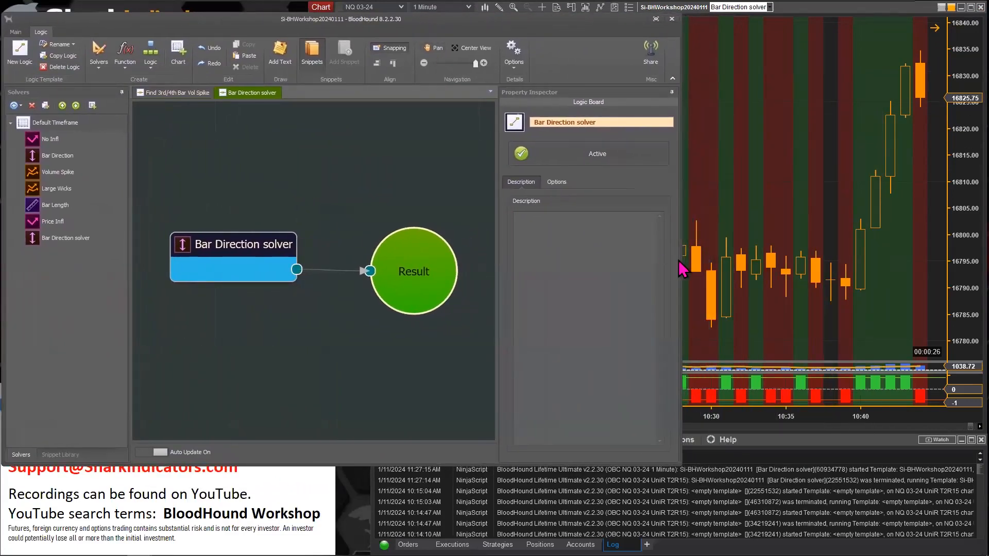
left_click_drag(681, 261, 604, 260)
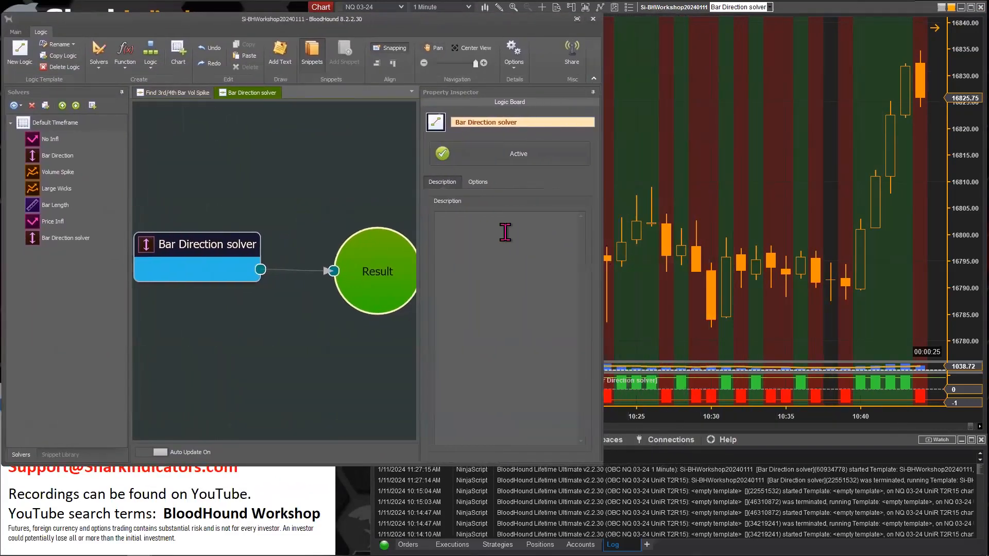
Step: Select the Bar Direction solver node and toggle its Invert modifier on and off to compare long and short signals on the chart
left_click(477, 48)
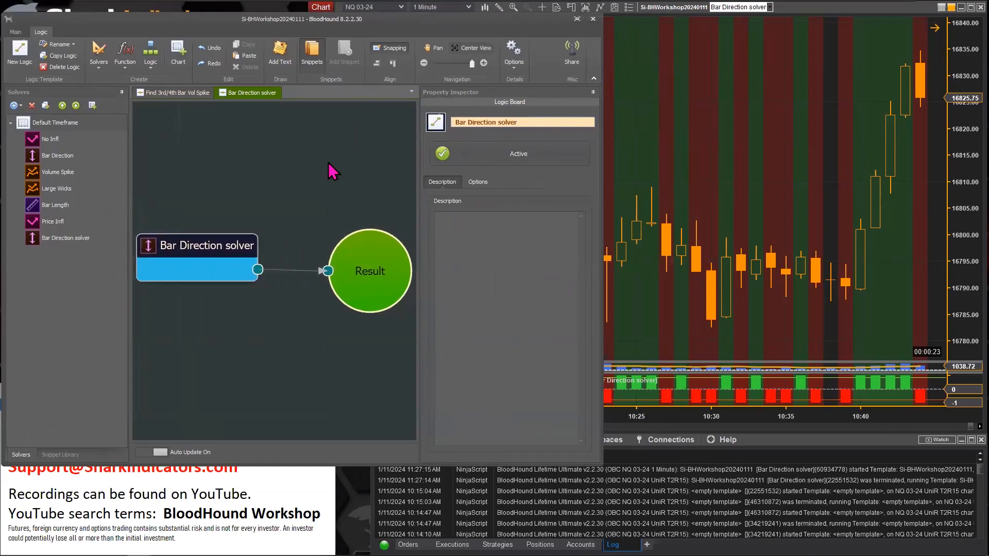
left_click(204, 252)
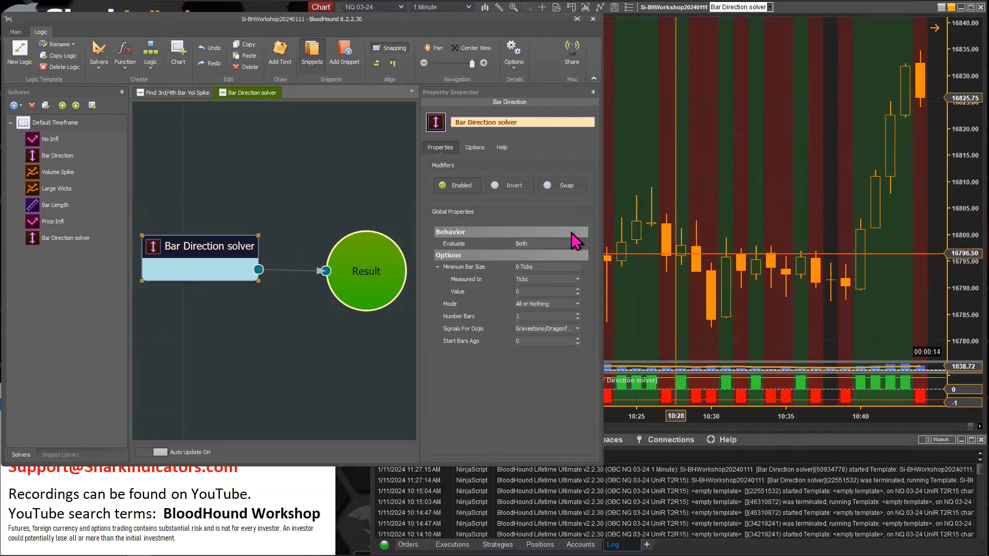
left_click(513, 186)
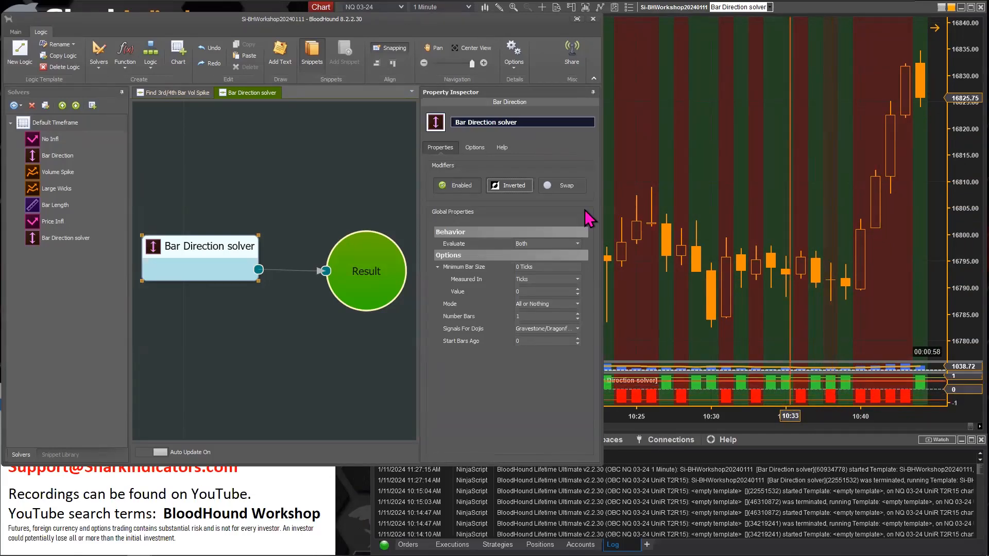
left_click(514, 187)
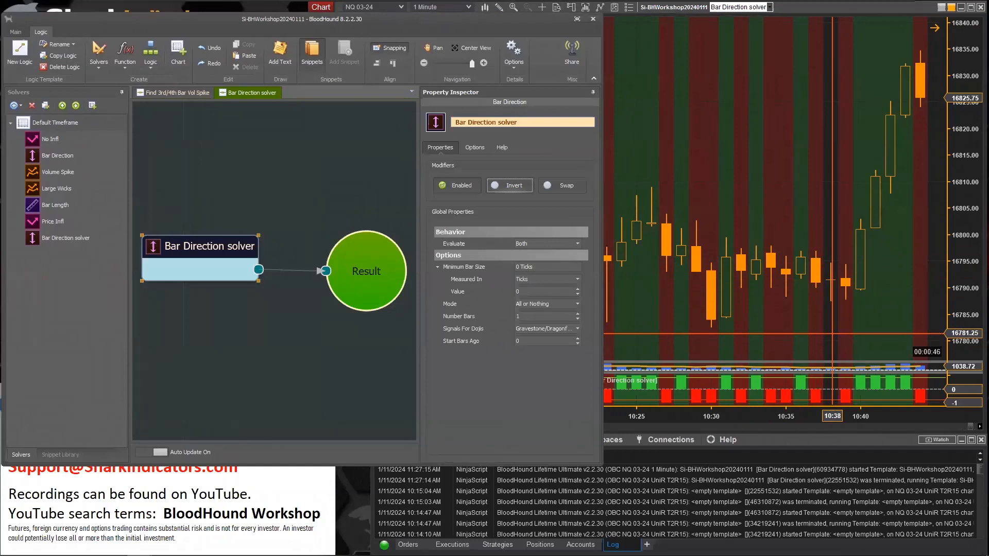
left_click(520, 196)
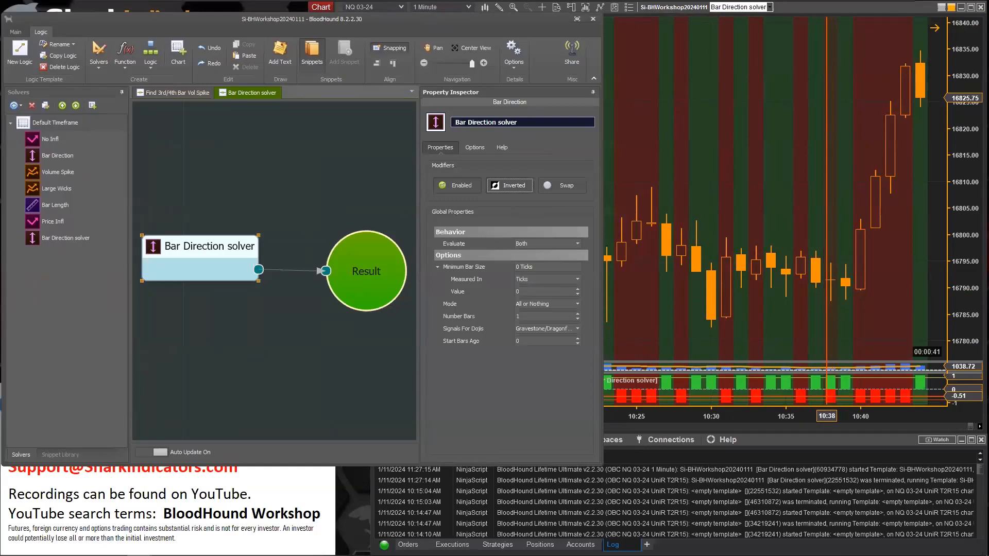
left_click(505, 188)
Step: Temporarily combine the Swap and Invert modifiers on the Bar Direction solver node, and clear both after comparing the chart signals
left_click(564, 191)
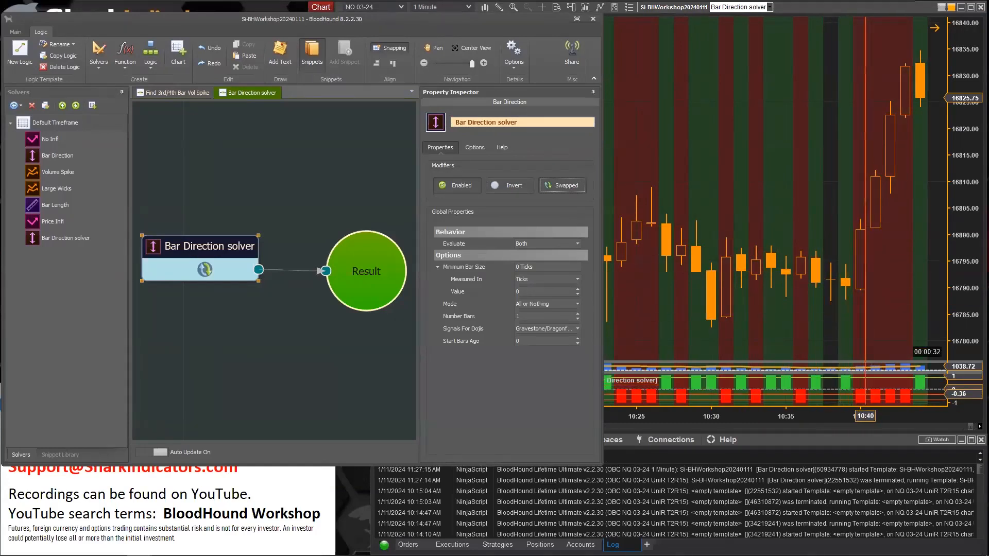
left_click(517, 189)
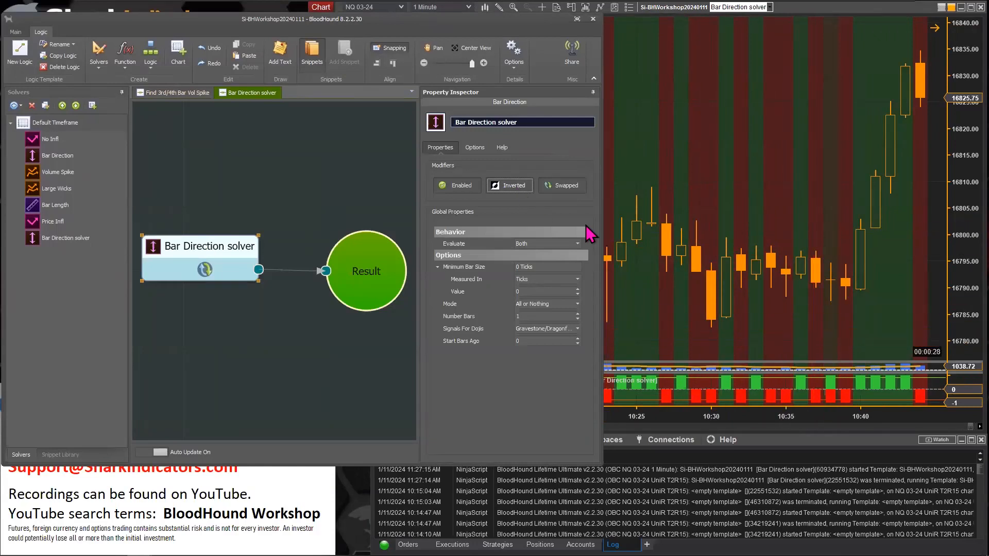
left_click(516, 186)
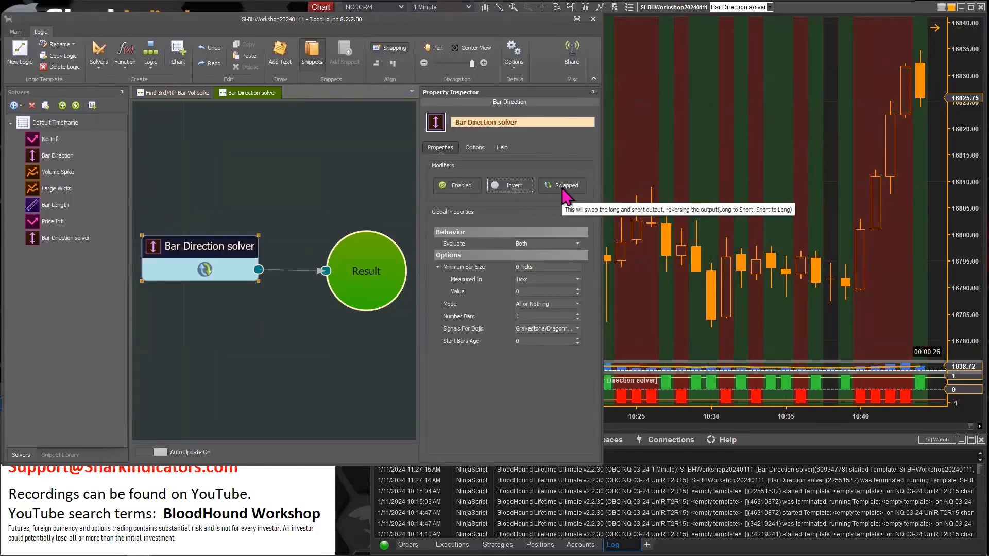
left_click(563, 187)
Step: Temporarily disable the Bar Direction solver node to check its effect on the chart, and enable it again
left_click(455, 186)
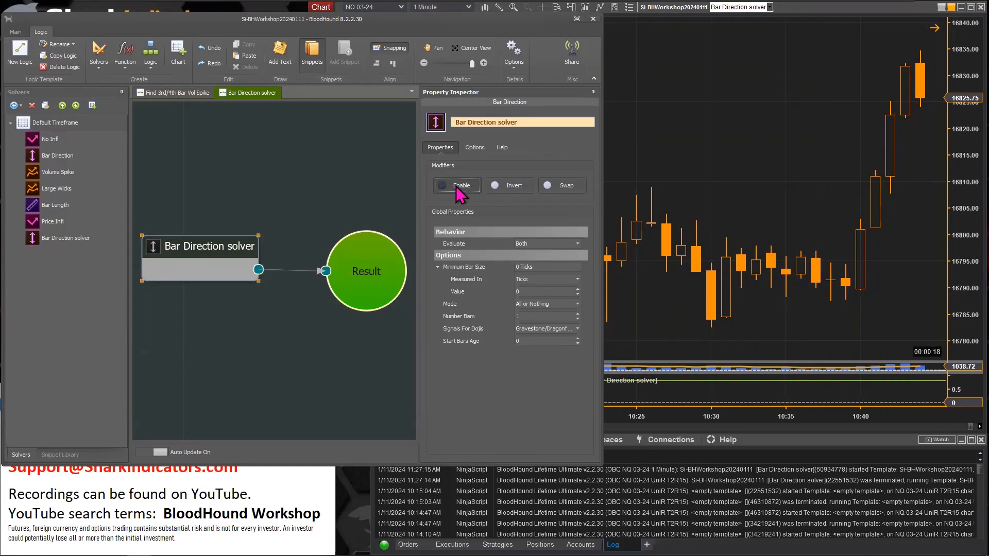
left_click(456, 186)
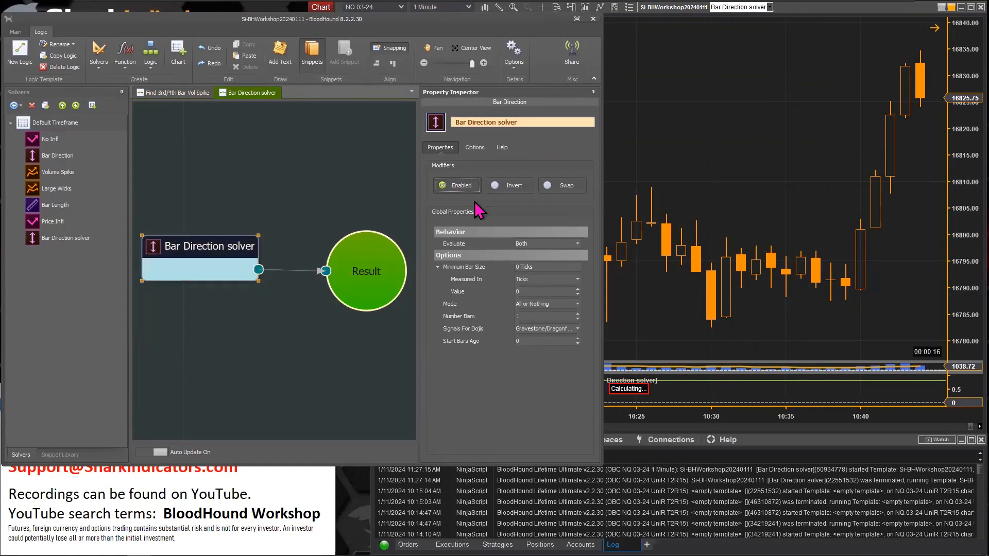
left_click(199, 246)
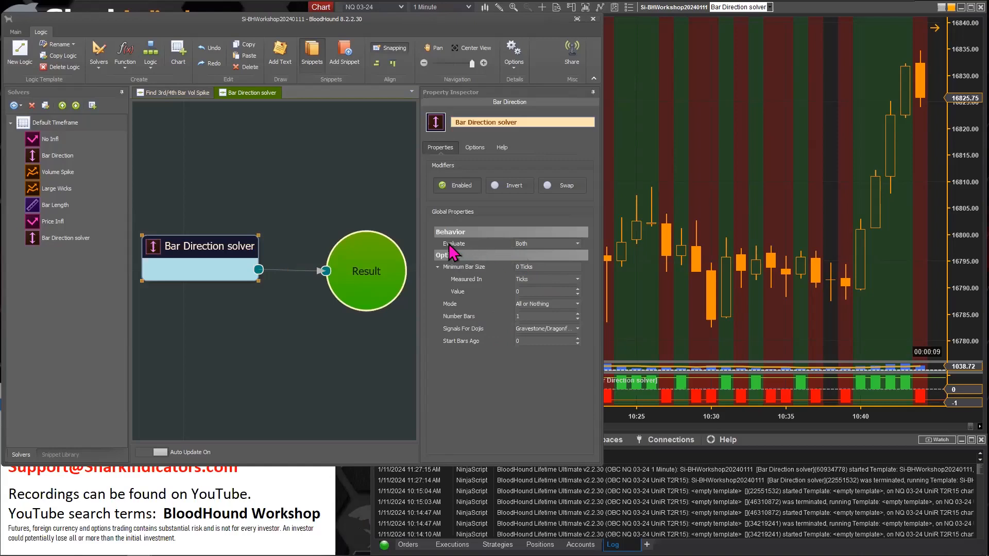
Step: Set the Bar Direction solver's Evaluate option to Long Only and examine the signals across the full NQ 03-24 chart
mouse_move(454, 247)
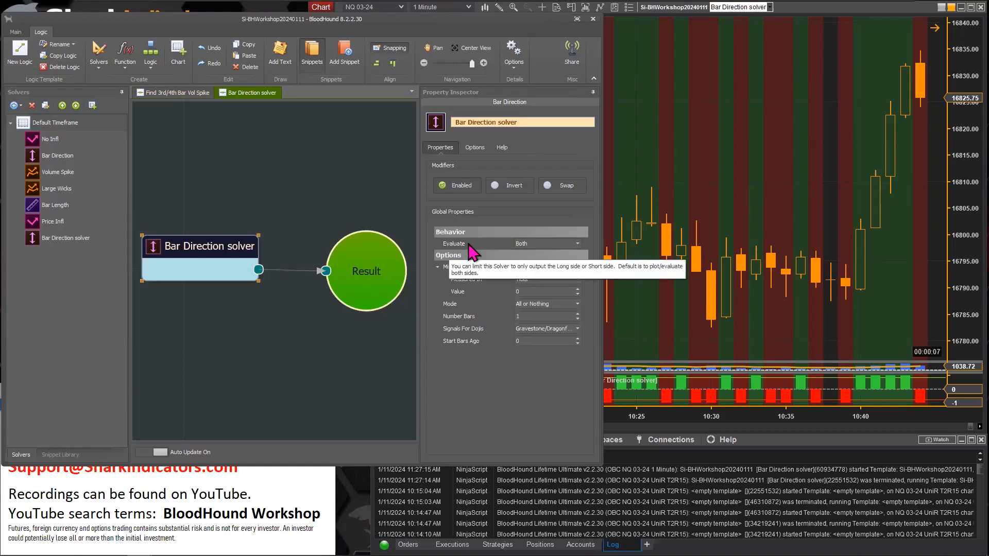
left_click(577, 244)
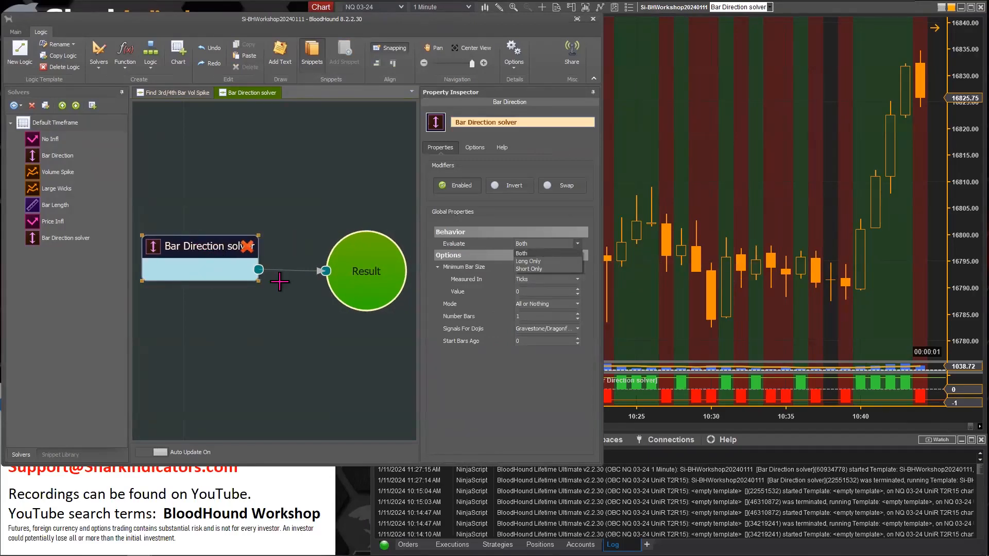
left_click(539, 260)
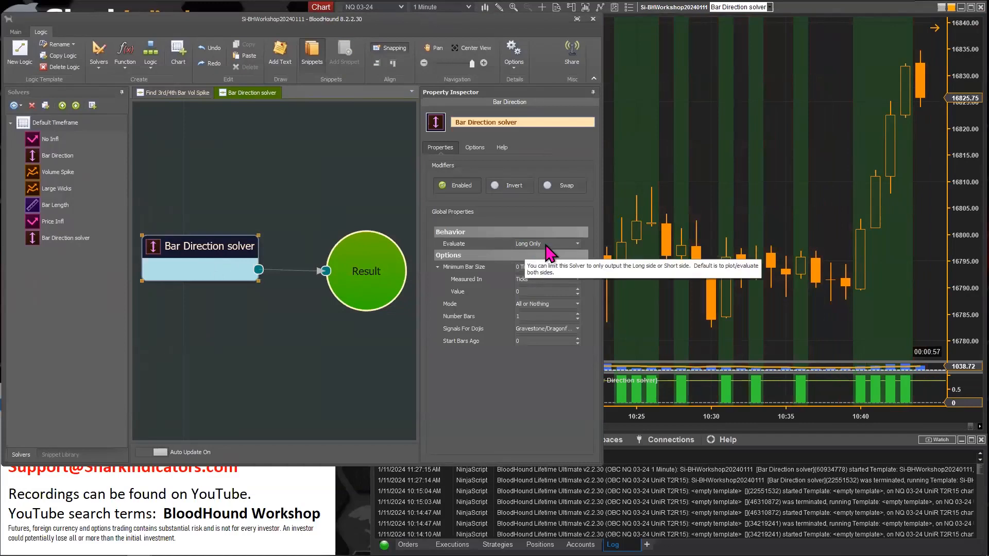
left_click(822, 223)
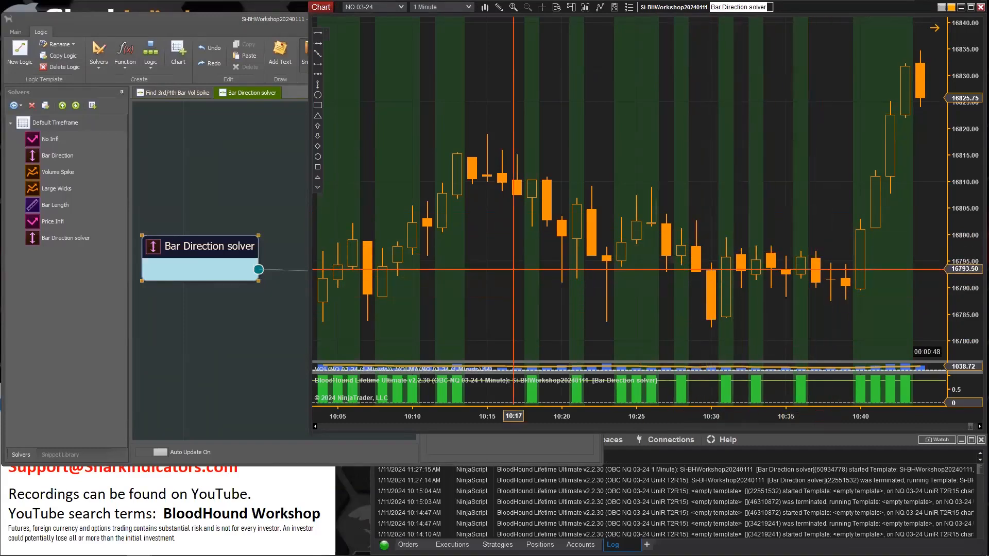
left_click(252, 267)
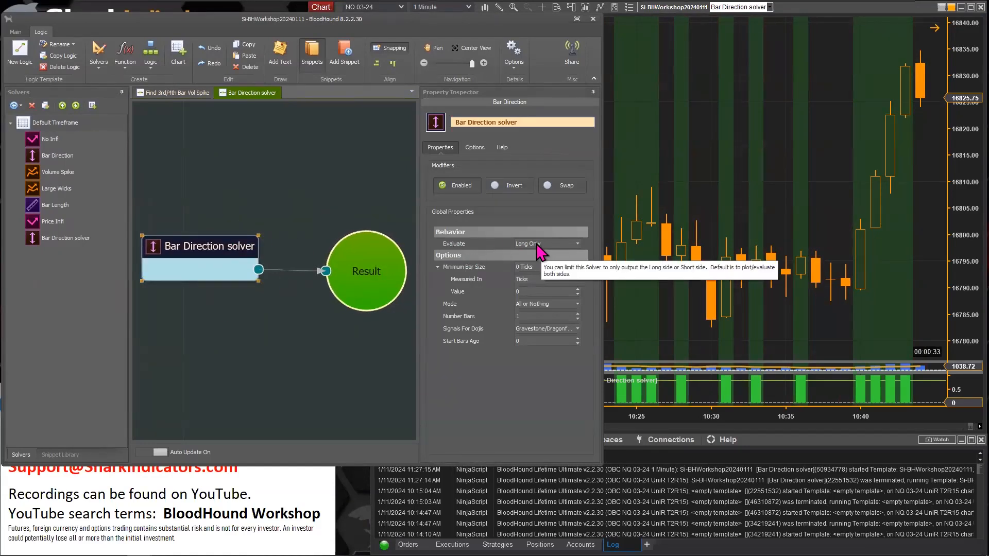
Step: Set the solver's Evaluate option to Short Only to inspect the short signals, and restore it to Both
left_click(577, 244)
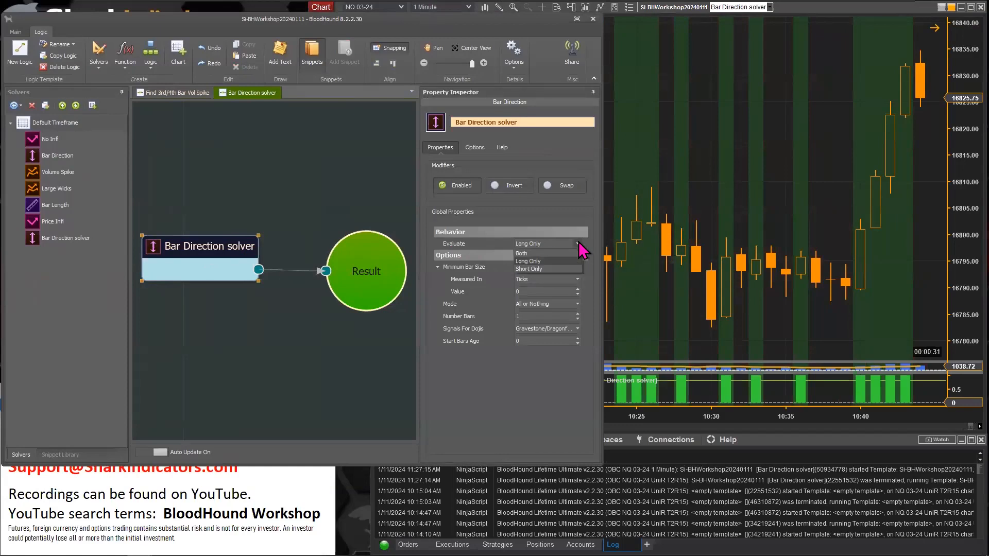
left_click(548, 268)
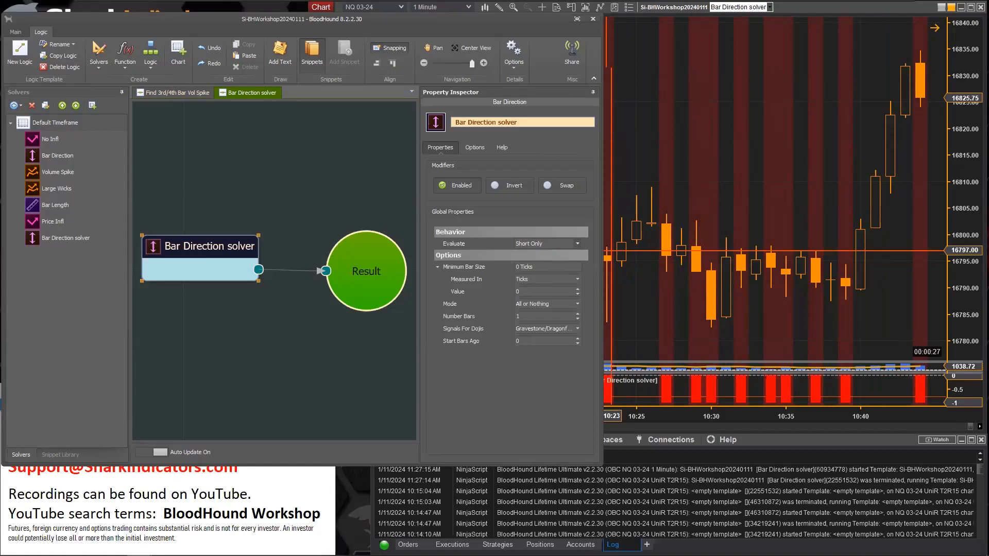
left_click(578, 244)
left_click(547, 268)
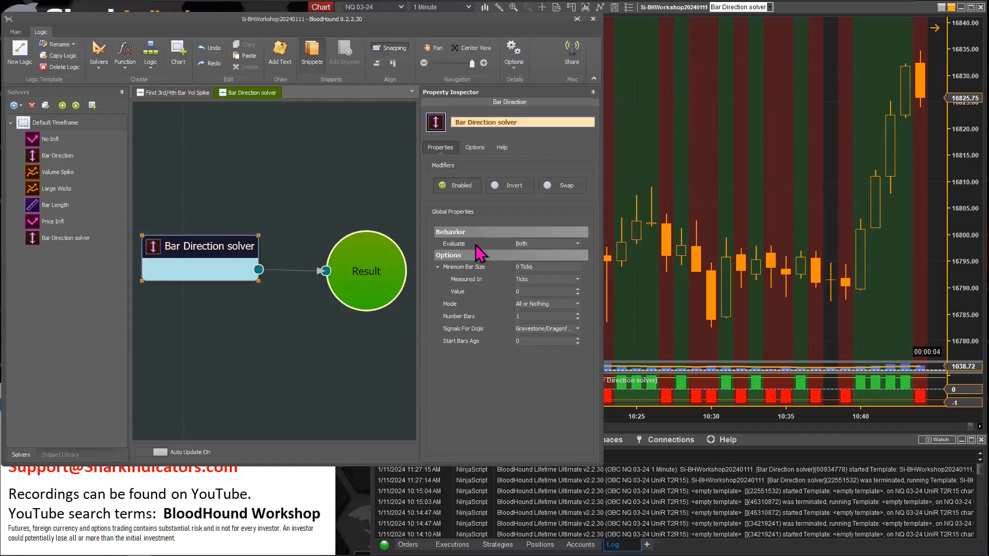
Step: Inspect the Long Confidence and Short Confidence plots in the chart's BloodHound indicator settings without changing anything
left_click(723, 380)
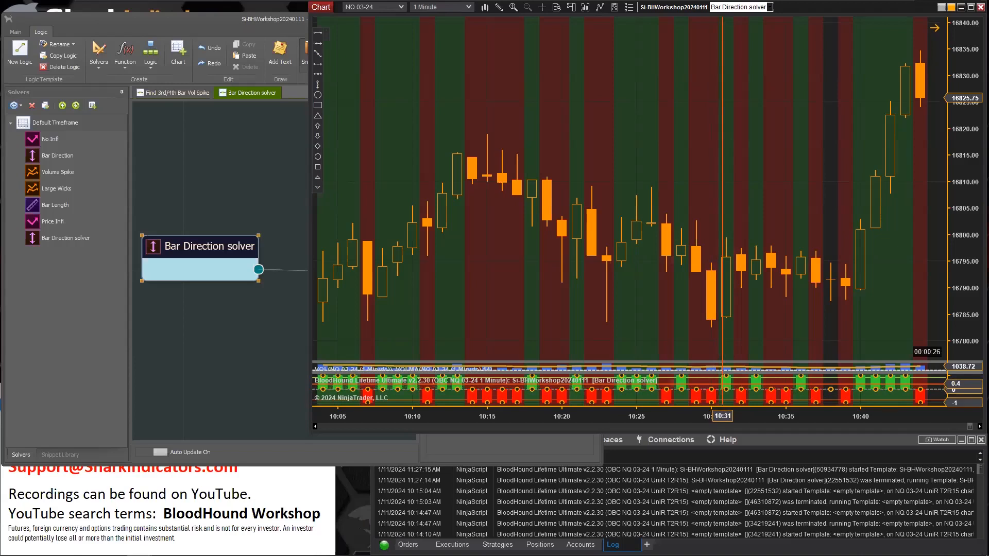
key("ctrl+i")
left_click_drag(687, 103, 454, 45)
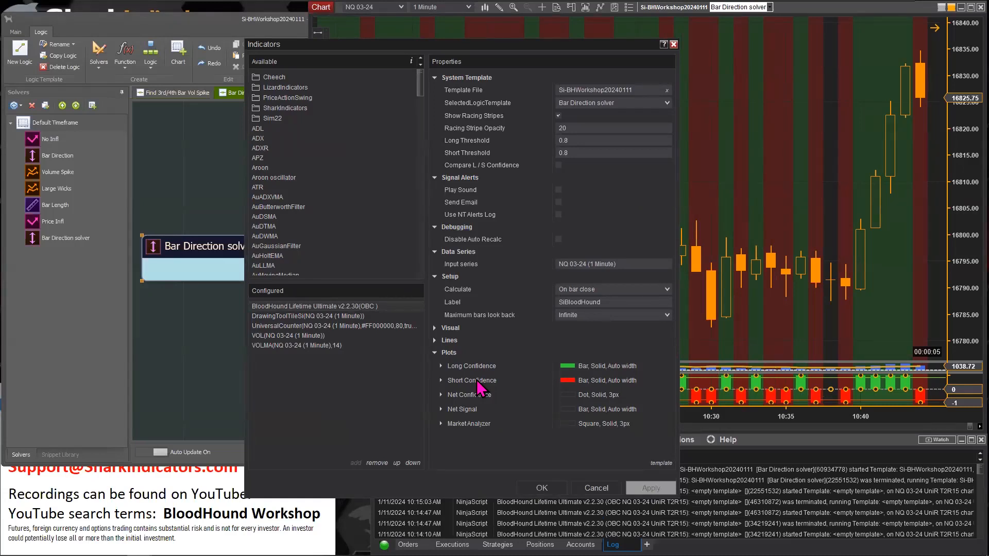
left_click(595, 488)
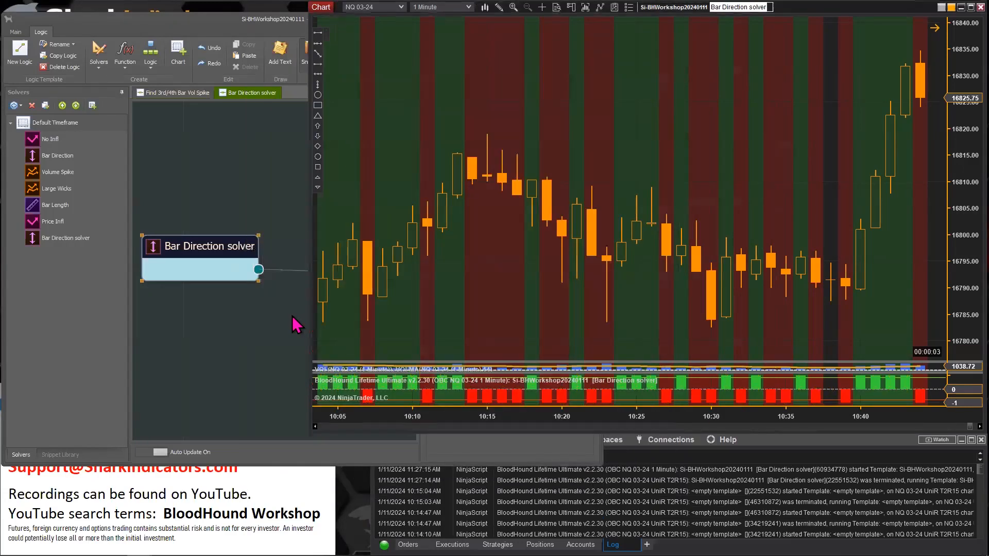
Step: Temporarily set the Bar Direction solver's Evaluate option back to Long Only, and return it to Both after checking the signals
left_click(202, 242)
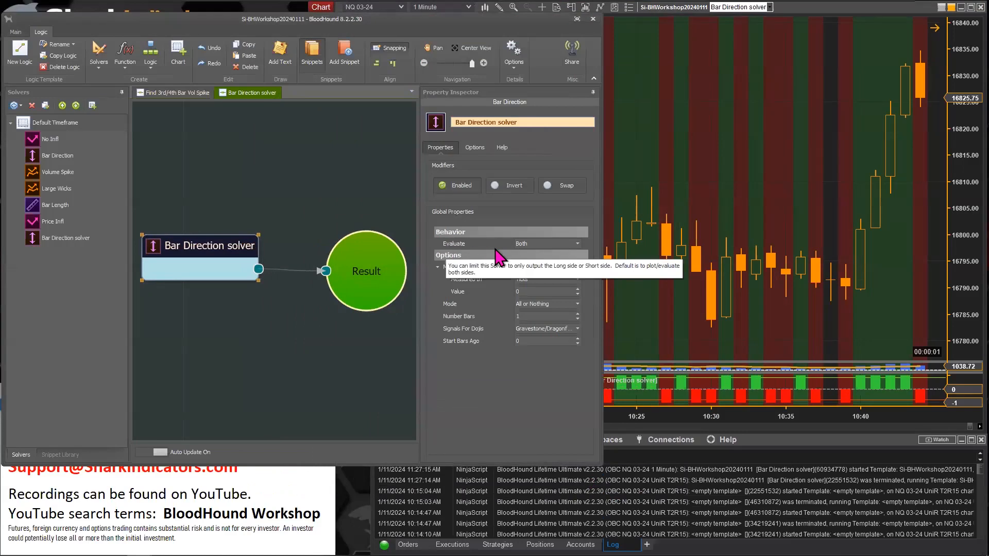
left_click(578, 244)
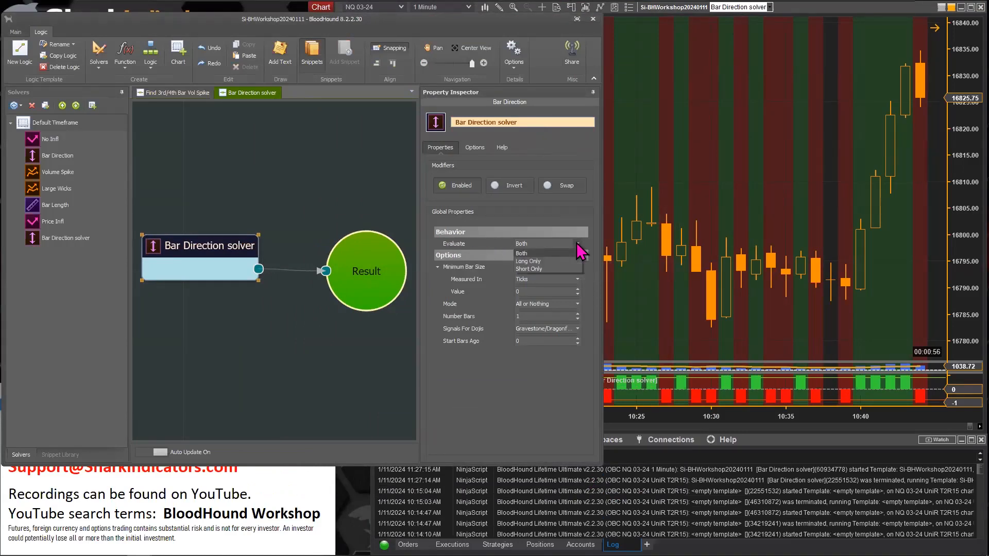
left_click(549, 261)
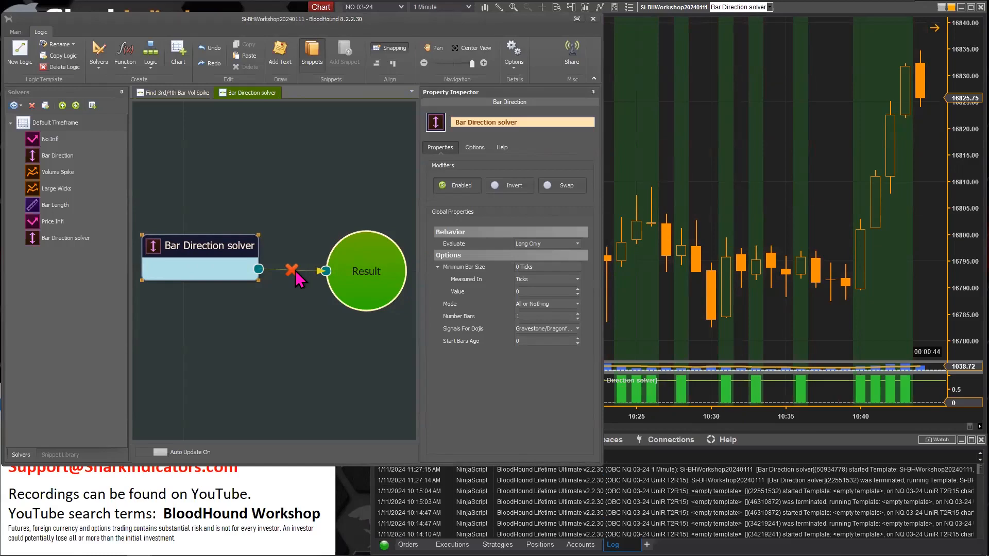
left_click(577, 243)
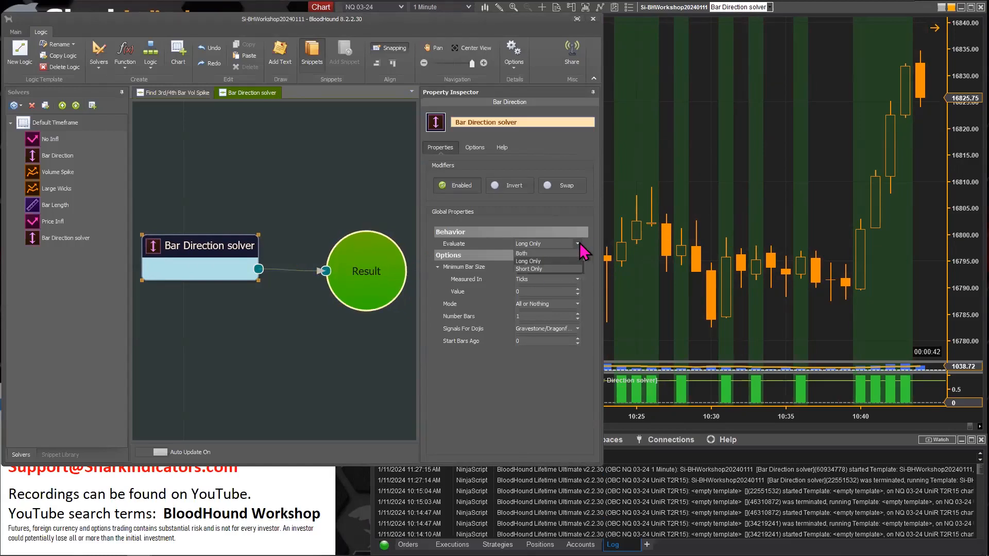
left_click(521, 254)
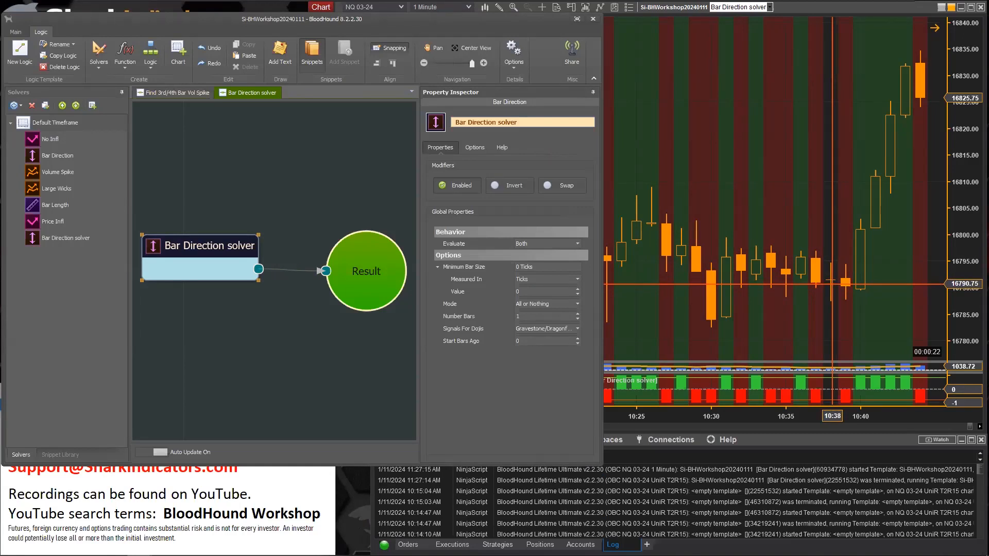
Step: Set the Bar Direction solver's Minimum Bar Size to 5, measured in ticks
left_click(523, 291)
type(".1")
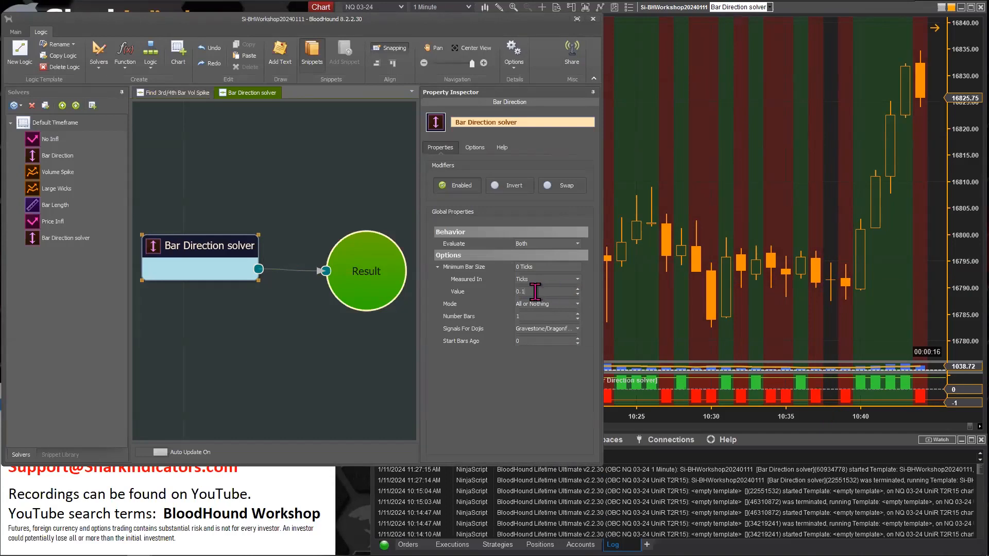
type("1.")
left_click(578, 290)
left_click(530, 289)
left_click_drag(530, 290, 496, 289)
left_click(513, 415)
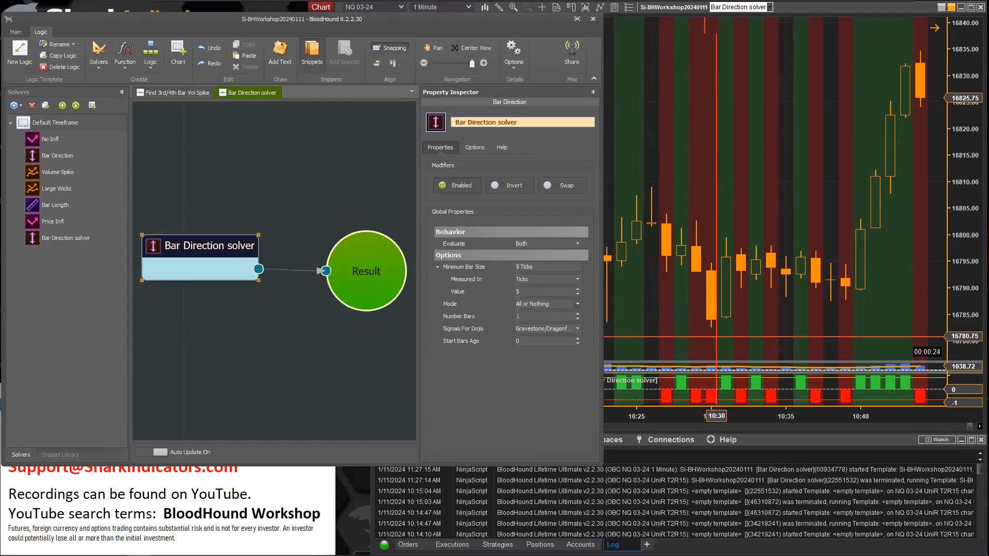
Step: Draw an arrow pointing at the small 10:35 bar on the chart, and move it to the 10:26 and finally the 10:15 bar
left_click(784, 325)
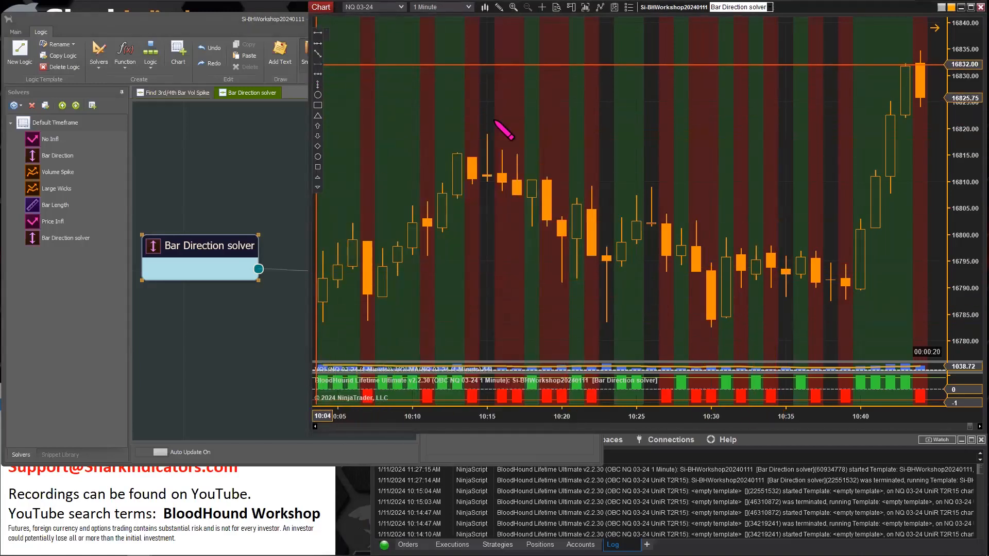
left_click(759, 179)
left_click(771, 218)
left_click(782, 259)
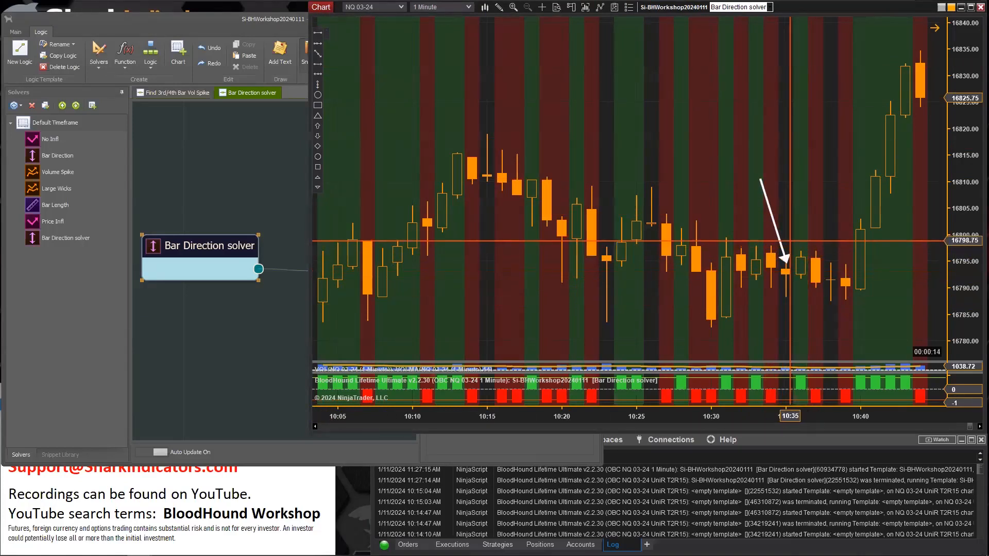
left_click_drag(777, 239, 642, 196)
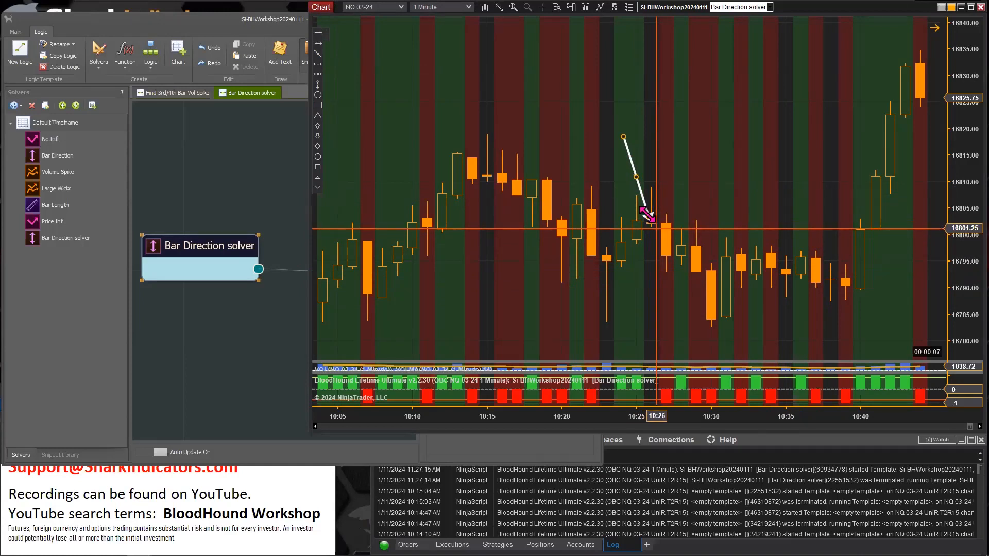
mouse_move(634, 195)
left_mouse_down()
mouse_move(482, 162)
mouse_move(474, 149)
left_mouse_up()
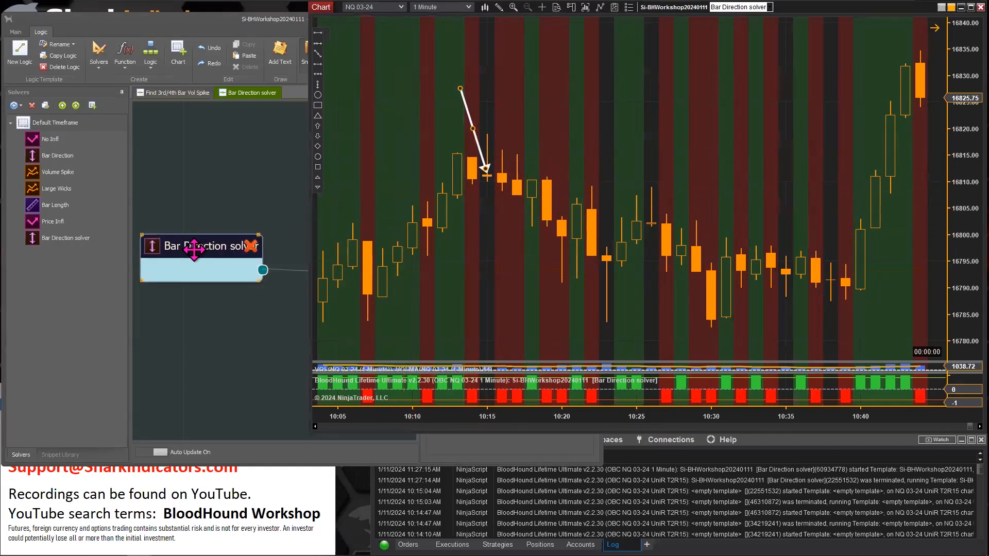
Step: Change the Bar Direction solver's Minimum Bar Size to be measured in points
left_click(213, 245)
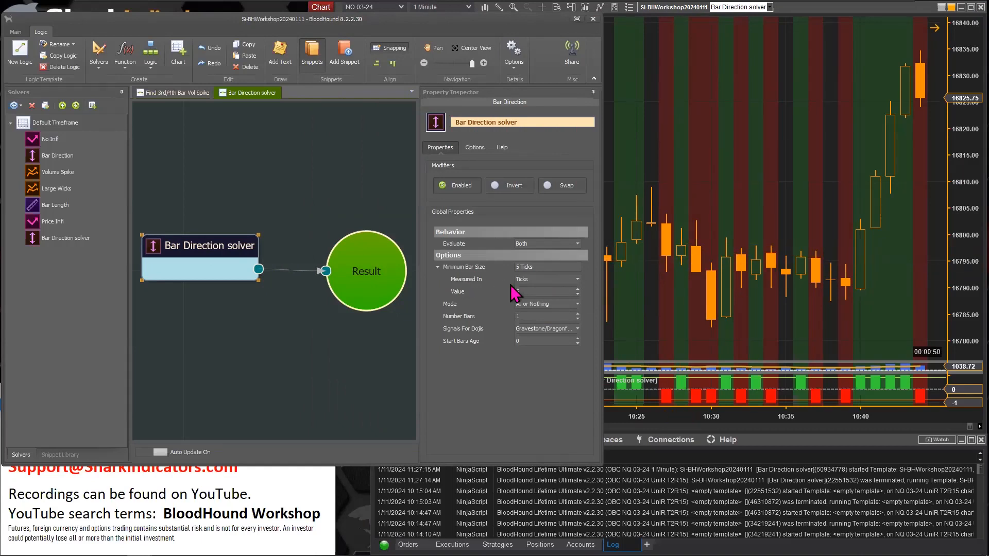
left_click(535, 282)
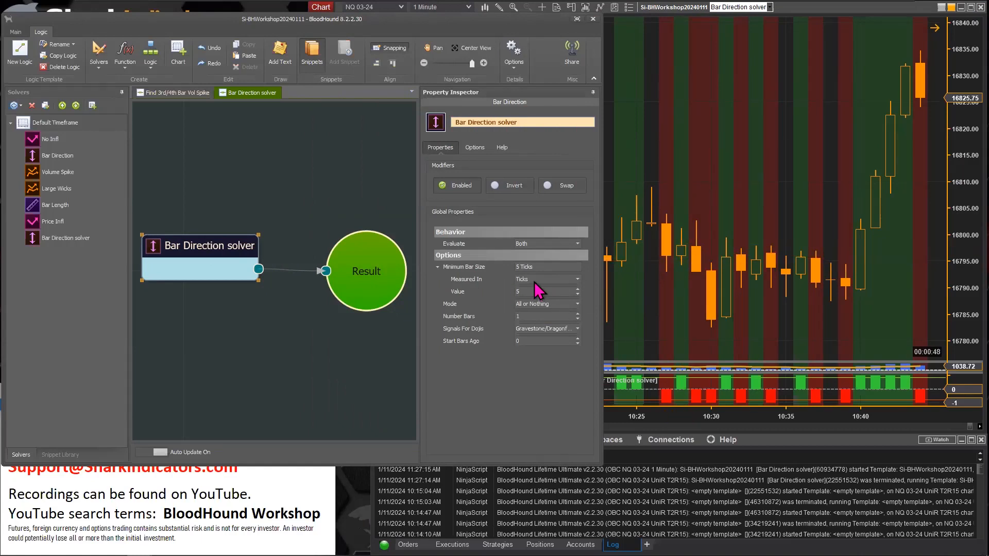
left_click(577, 279)
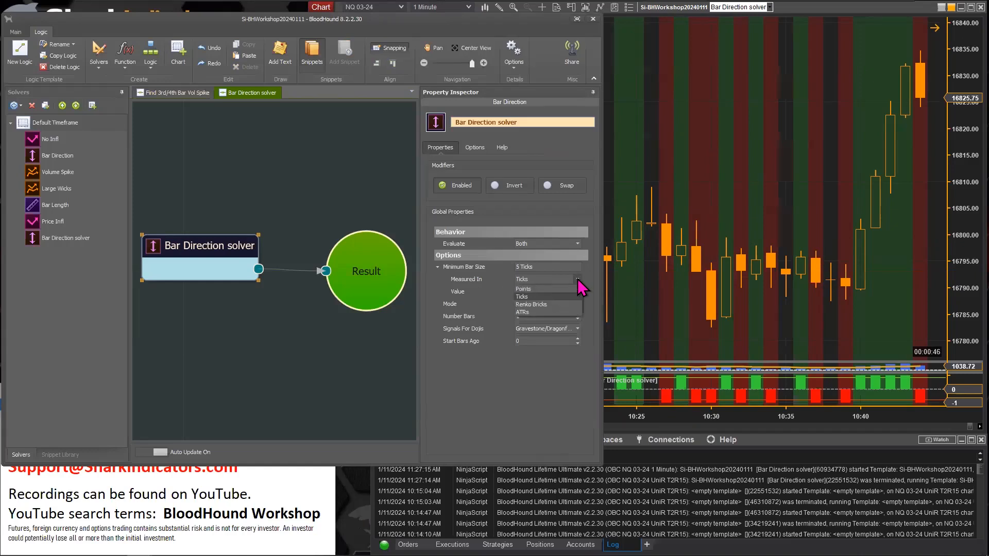
left_click(534, 290)
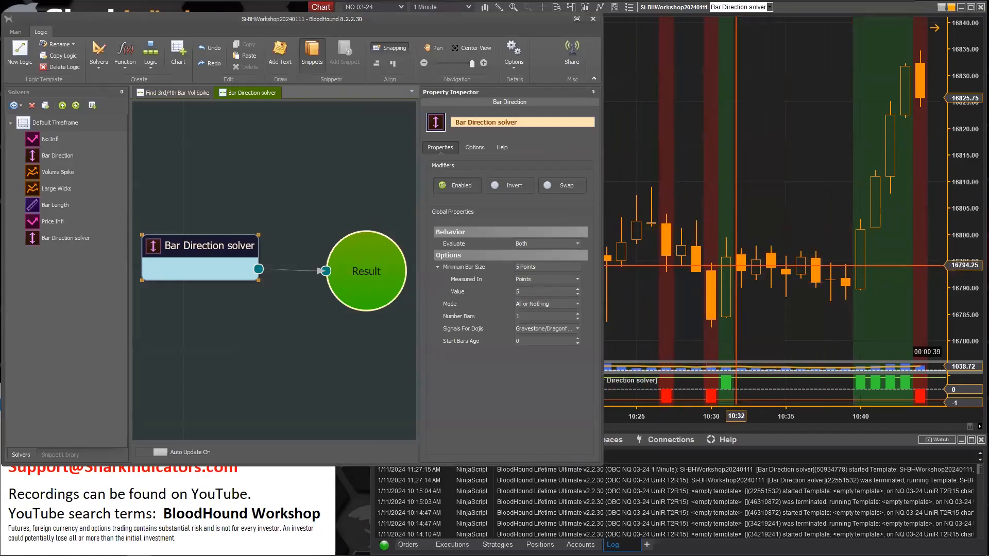
Step: Move the arrow to the 10:21 bar on the chart, and then into the empty area above the bars
left_click(703, 250)
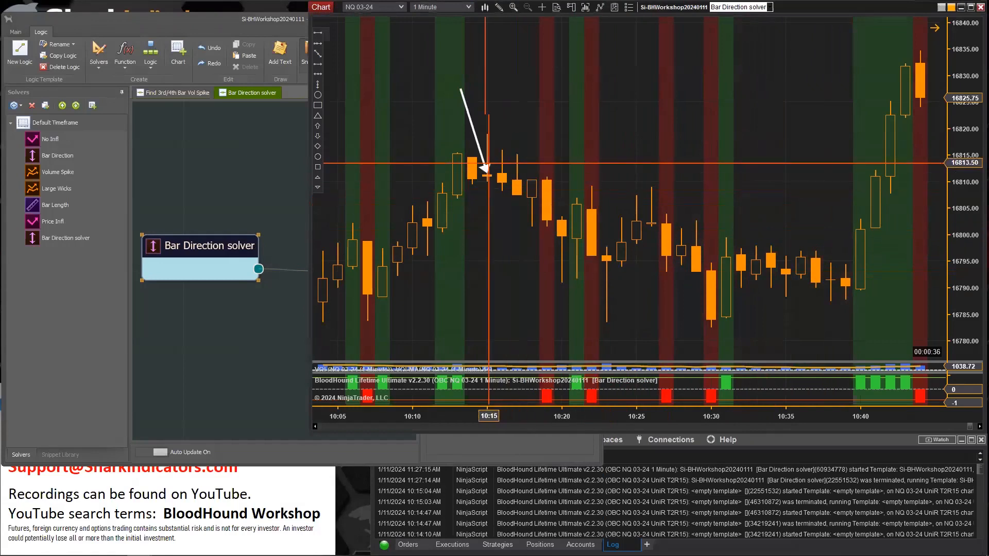
left_click_drag(481, 150, 544, 143)
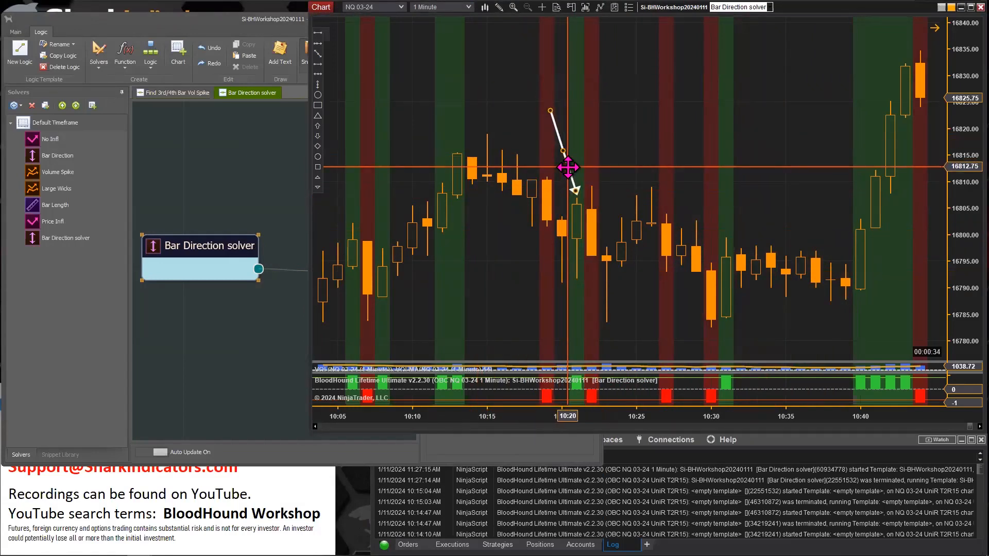
mouse_move(566, 164)
left_mouse_down()
mouse_move(609, 155)
mouse_move(611, 85)
left_mouse_up()
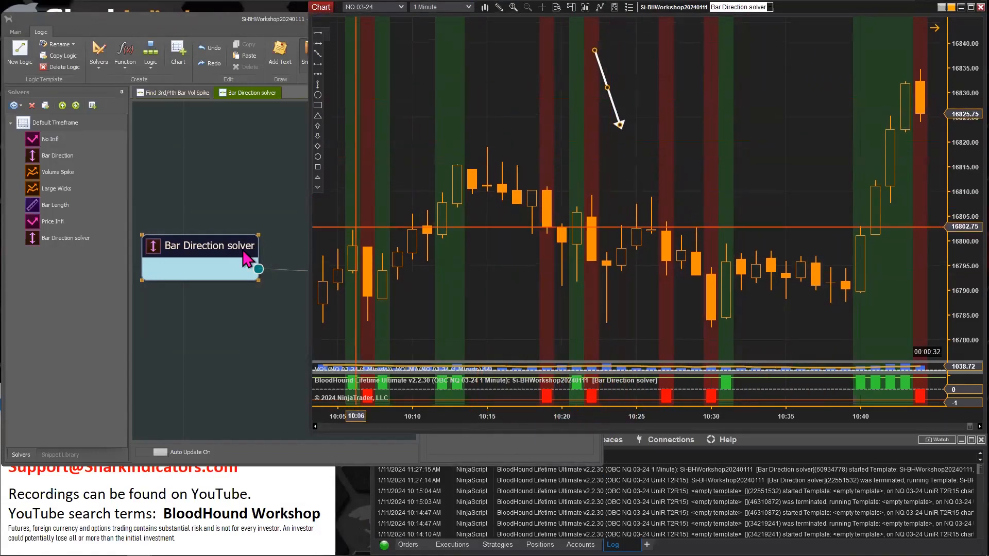
Step: Set the Bar Direction solver's Minimum Bar Size measurement back to Ticks
left_click(195, 246)
left_click(532, 280)
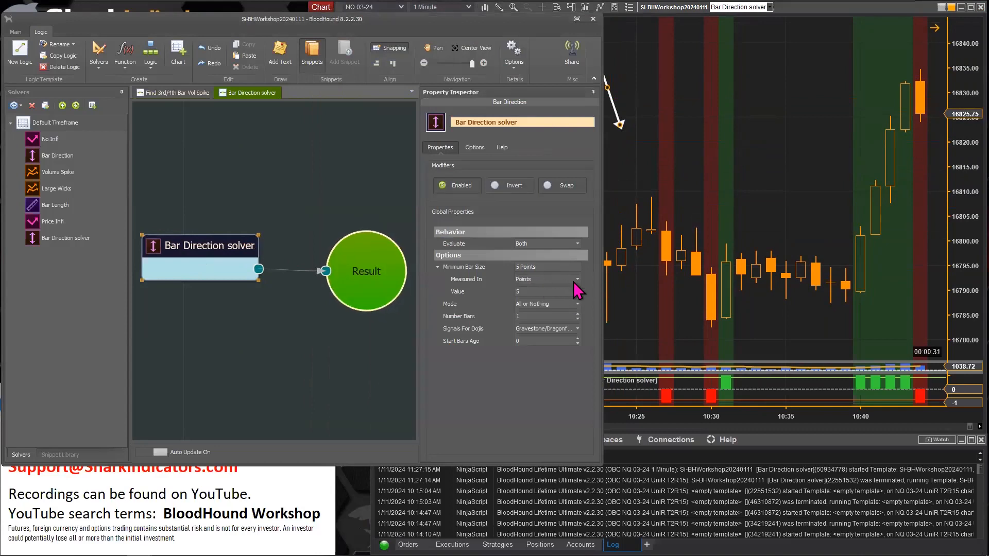
left_click(577, 280)
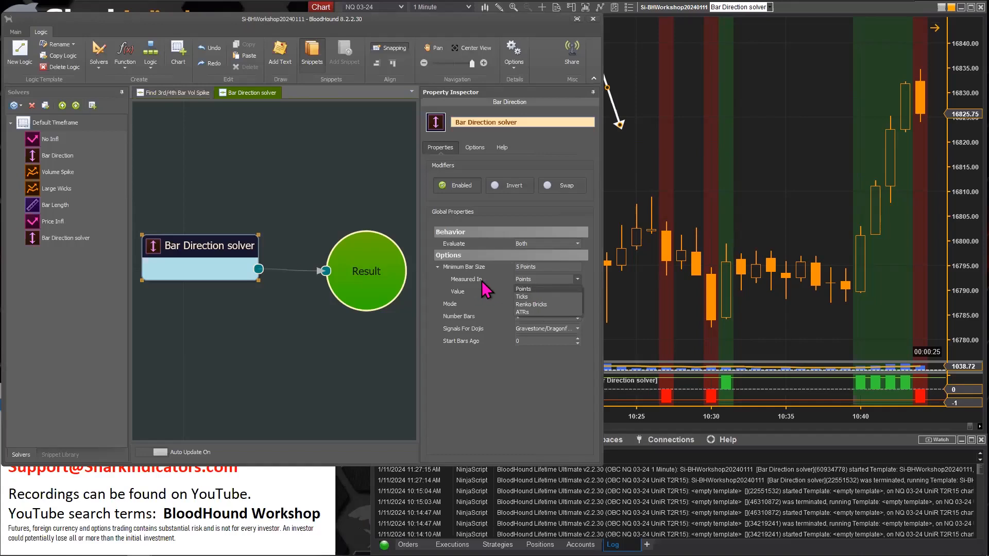
left_click(534, 297)
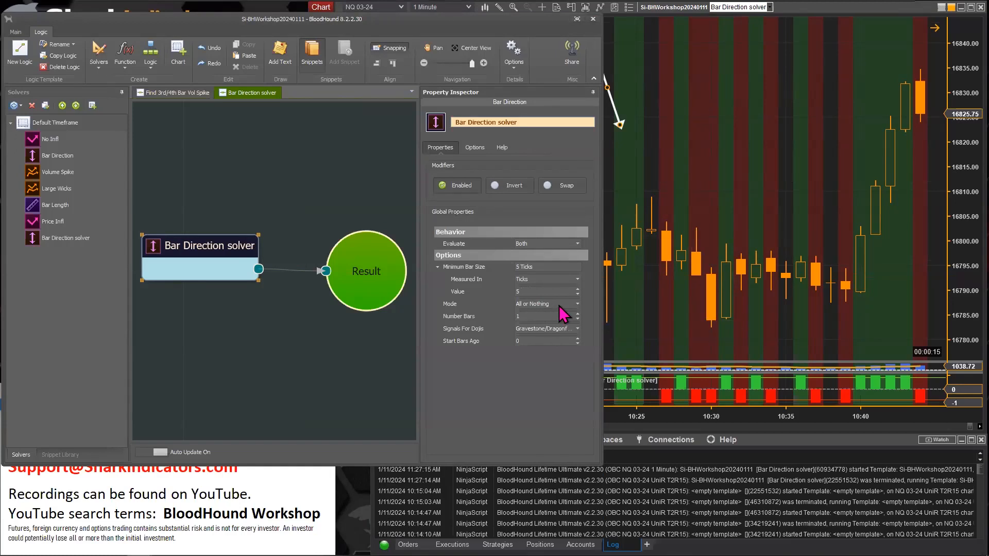
Step: Set the Bar Direction solver's Minimum Bar Size value to 0 and its Number Bars to 4
left_click(577, 305)
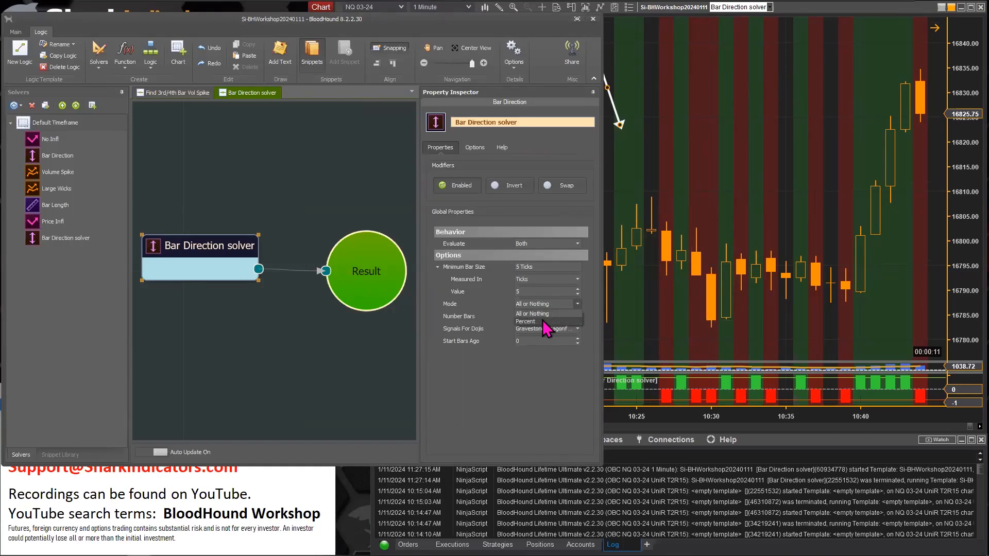
left_click(576, 303)
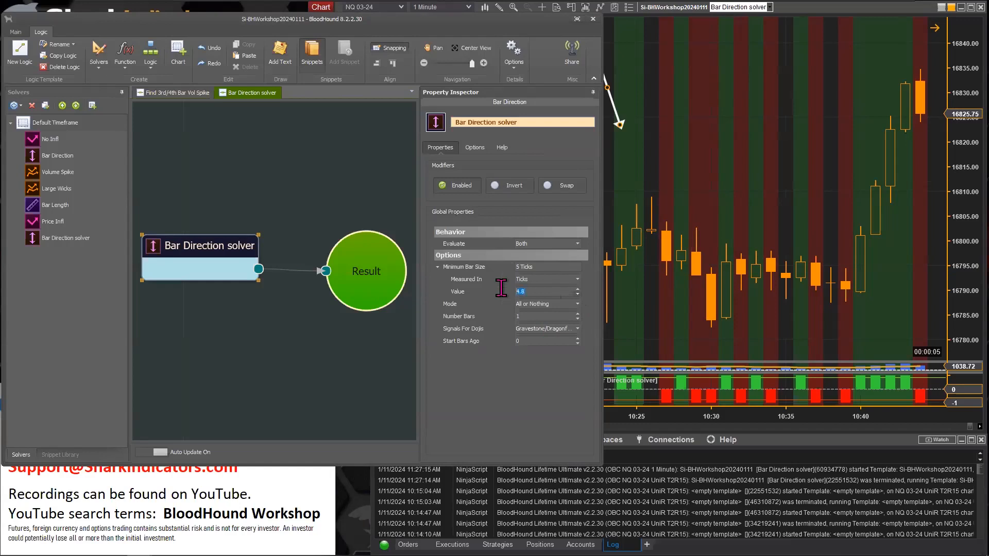
key("Return")
key("Return")
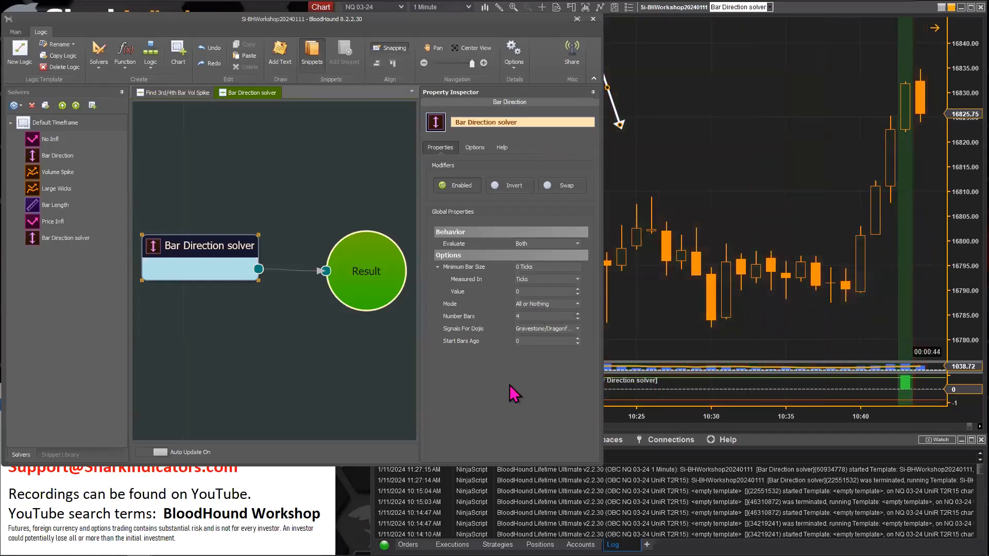
left_click(529, 316)
Step: Reposition and reshape the chart arrow so that it points at the 10:43 bar with the long signal
left_click(615, 122)
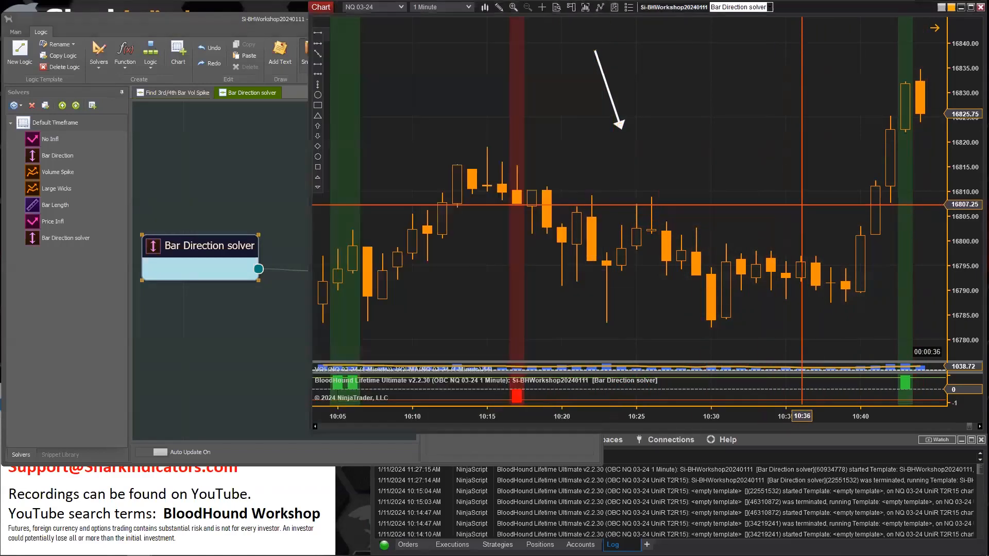
left_click_drag(616, 122, 691, 128)
mouse_move(651, 93)
left_mouse_down()
mouse_move(806, 183)
mouse_move(849, 60)
mouse_move(843, 91)
left_mouse_up()
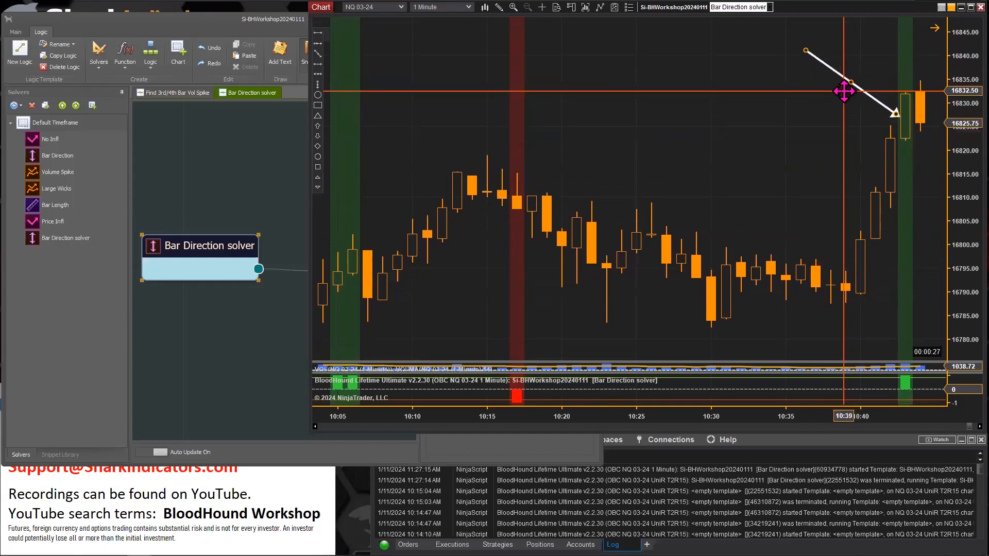
mouse_move(806, 53)
left_mouse_down()
mouse_move(803, 92)
mouse_move(801, 72)
left_mouse_up()
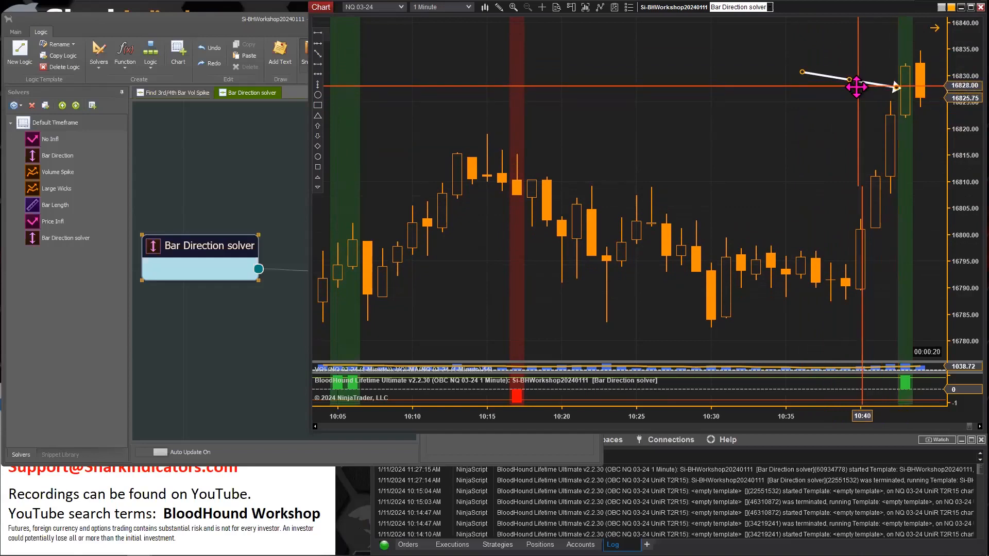
Step: Move the arrow to the 10:14 bar, steepen it, and then point it at the 10:05 bar earlier on the chart
mouse_move(857, 85)
left_mouse_down()
mouse_move(522, 162)
mouse_move(435, 164)
left_mouse_up()
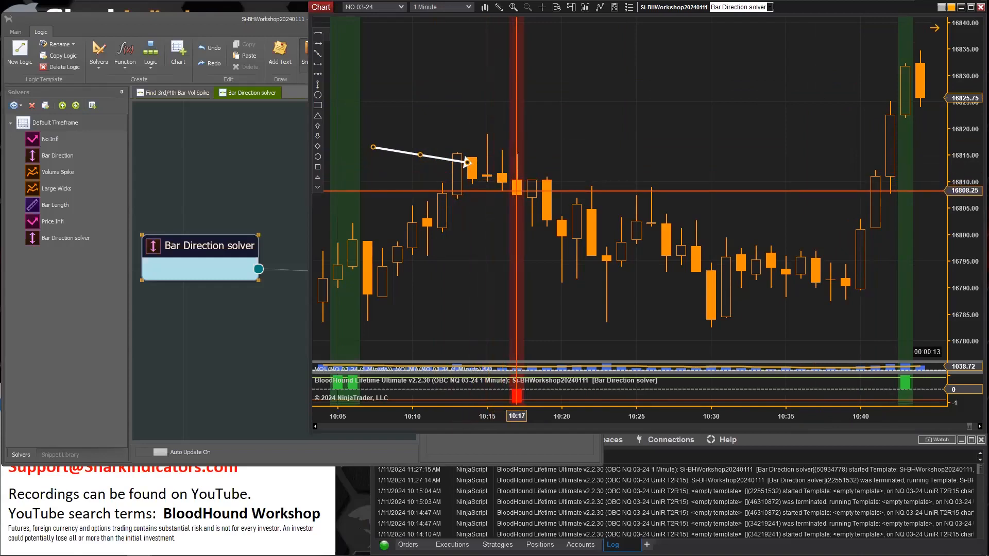
mouse_move(381, 148)
left_mouse_down()
mouse_move(467, 125)
mouse_move(471, 144)
mouse_move(477, 138)
left_mouse_up()
mouse_move(472, 282)
left_mouse_down()
mouse_move(509, 289)
mouse_move(704, 267)
mouse_move(733, 103)
left_mouse_up()
double_click(733, 62)
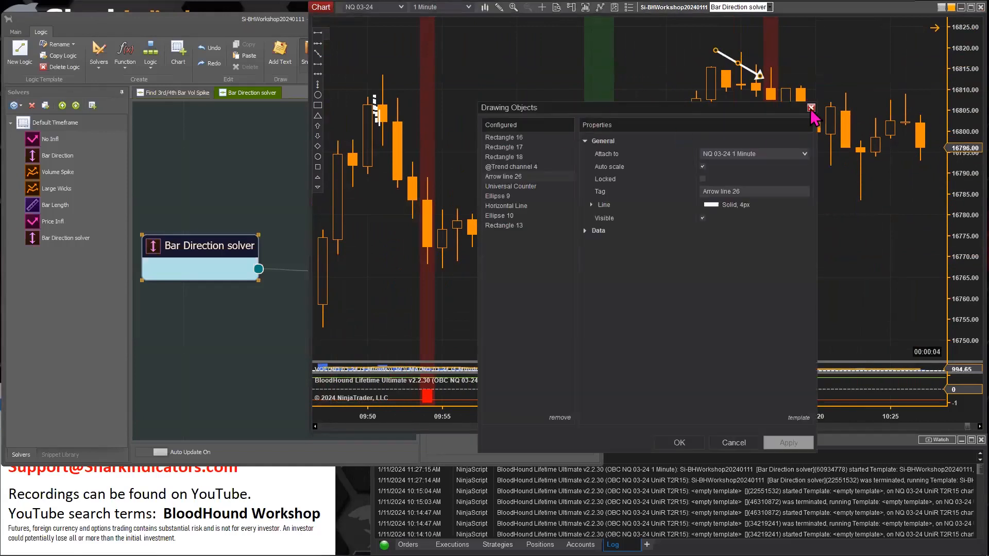
left_click(811, 108)
mouse_move(739, 63)
left_mouse_down()
mouse_move(599, 95)
mouse_move(518, 161)
mouse_move(562, 137)
left_mouse_up()
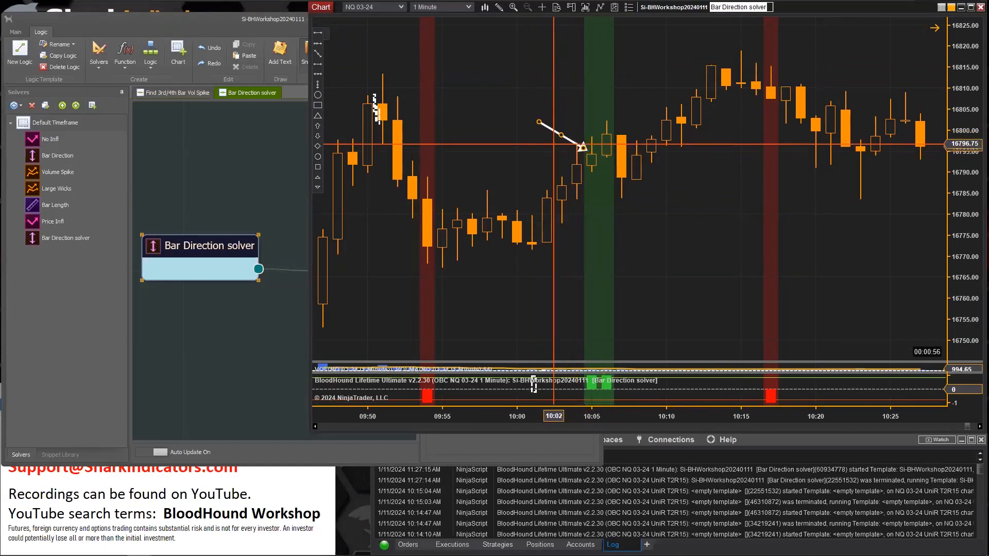
Step: Move the arrow clear of the bars and draw a rectangle around the four bars from 10:02 to 10:05
left_click(192, 249)
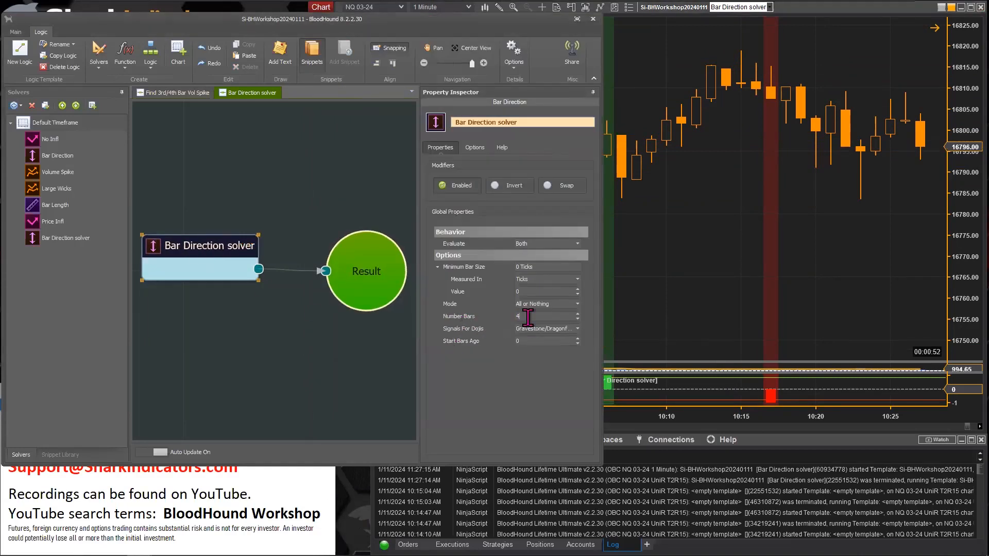
left_click(681, 144)
left_click_drag(557, 135, 472, 102)
left_click(318, 114)
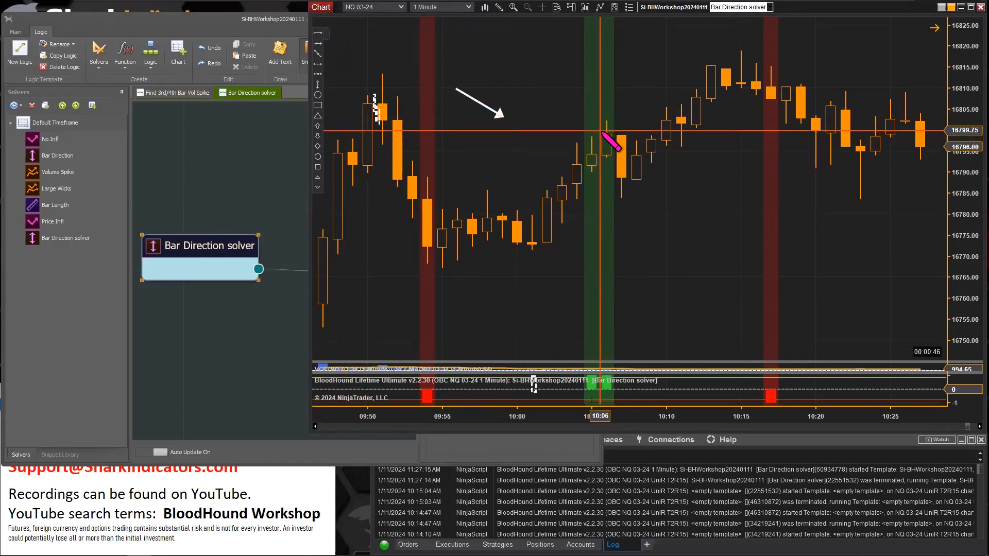
left_click(600, 131)
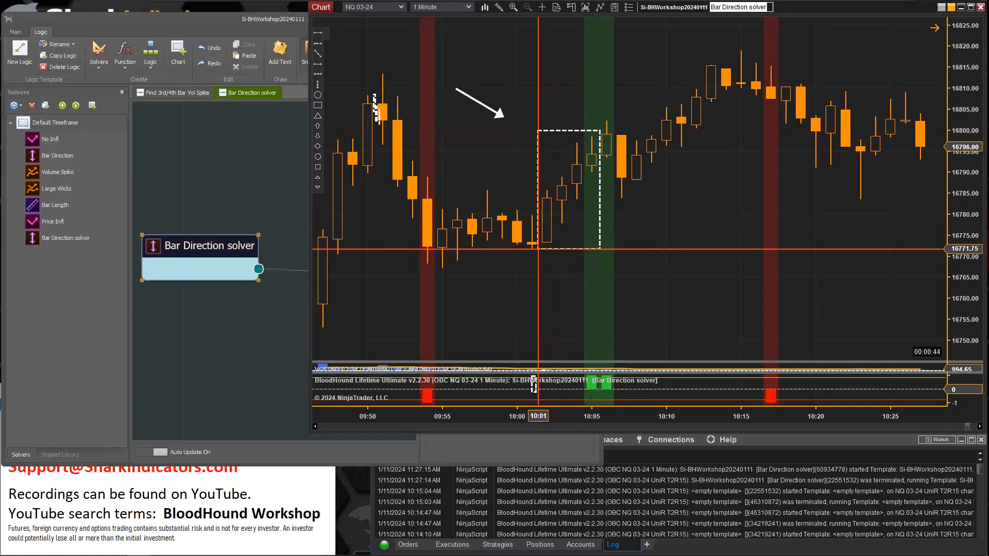
left_click(537, 248)
Step: Make the arrow vertical above the 10:05 bar, and move it to the 10:04, 10:02 and finally the 10:06 bar
left_click_drag(455, 89, 587, 115)
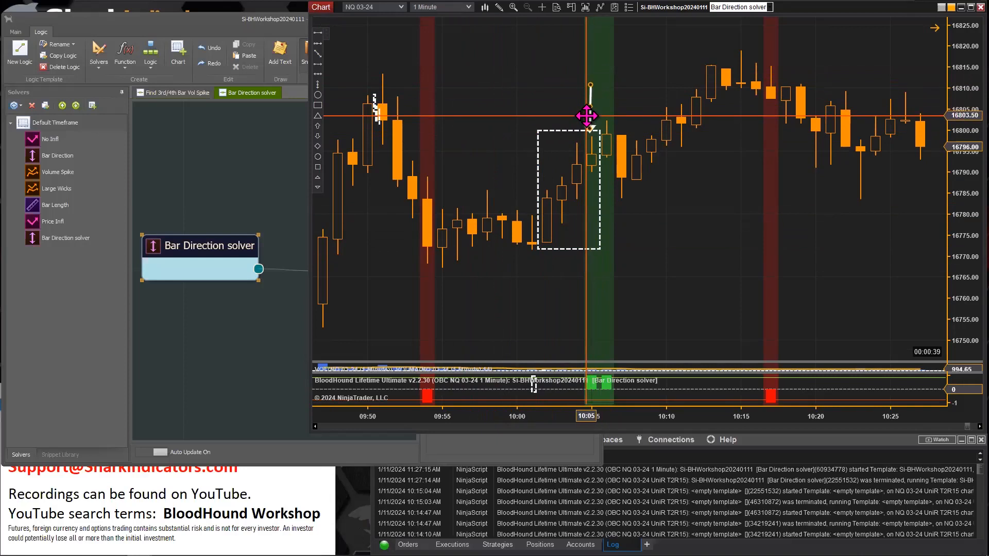
left_click_drag(587, 115, 572, 125)
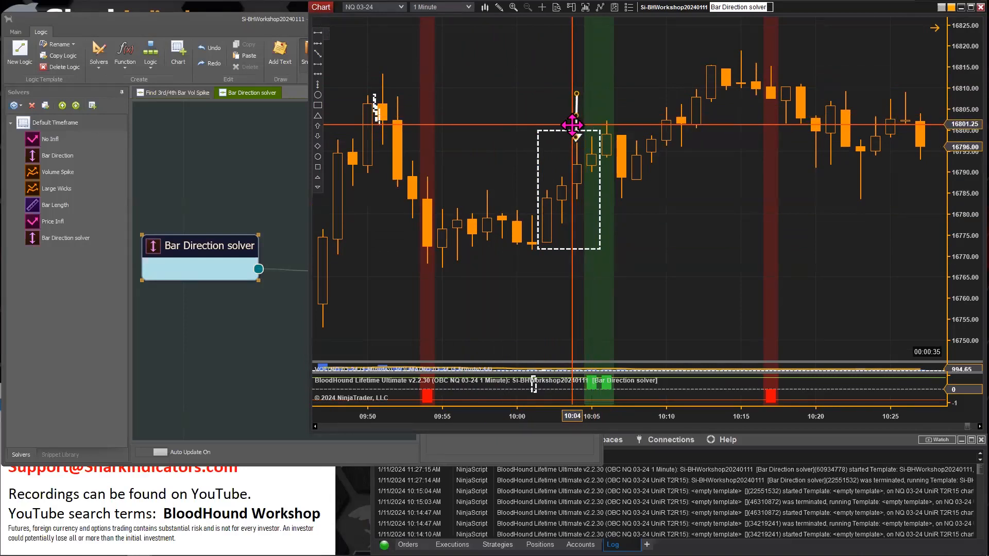
mouse_move(572, 125)
left_mouse_down()
mouse_move(588, 118)
mouse_move(544, 172)
left_mouse_up()
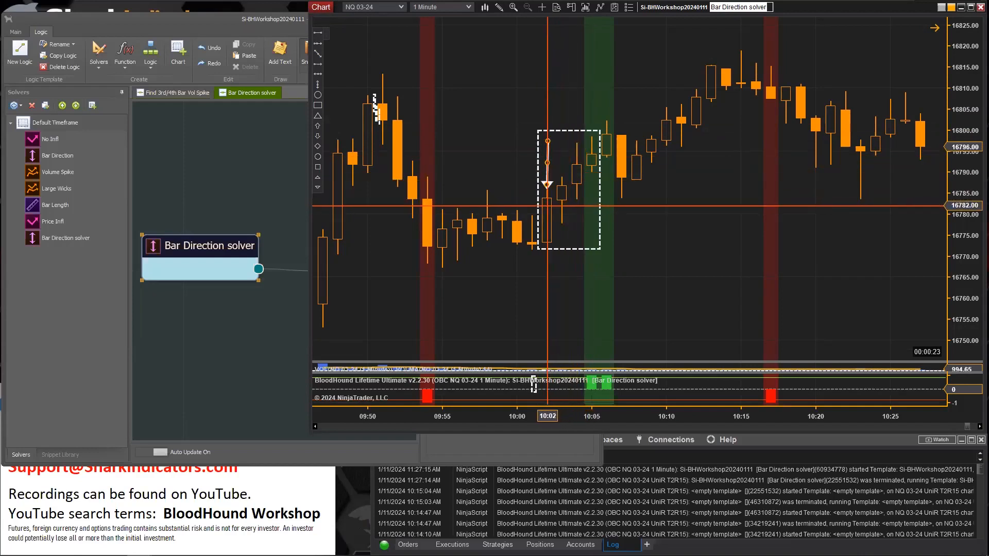
left_click_drag(547, 168, 607, 94)
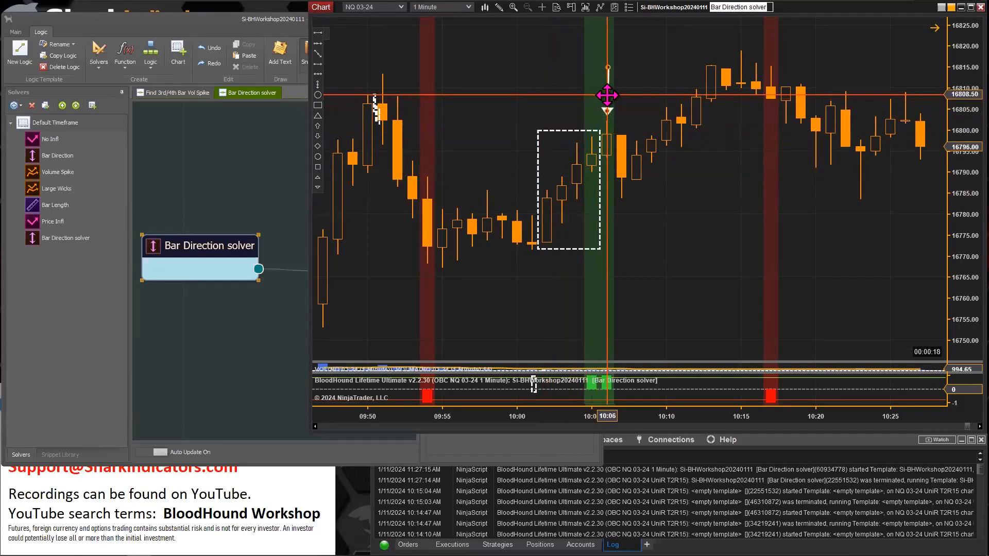
Step: Shift the rectangle to frame the bars from 10:03 to 10:06, and move the arrow to the 10:03 bar
left_click_drag(599, 200, 612, 186)
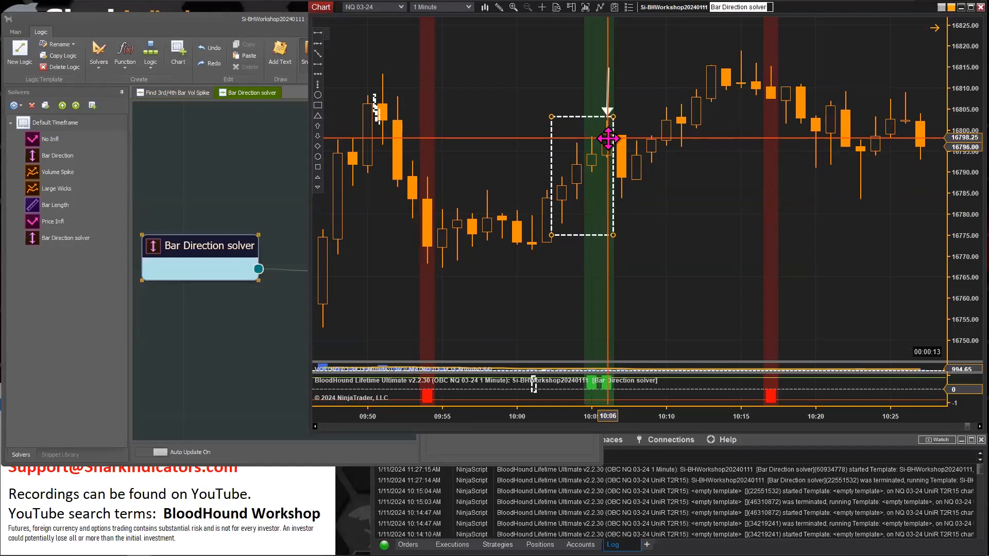
left_click(606, 96)
left_click_drag(606, 96, 562, 145)
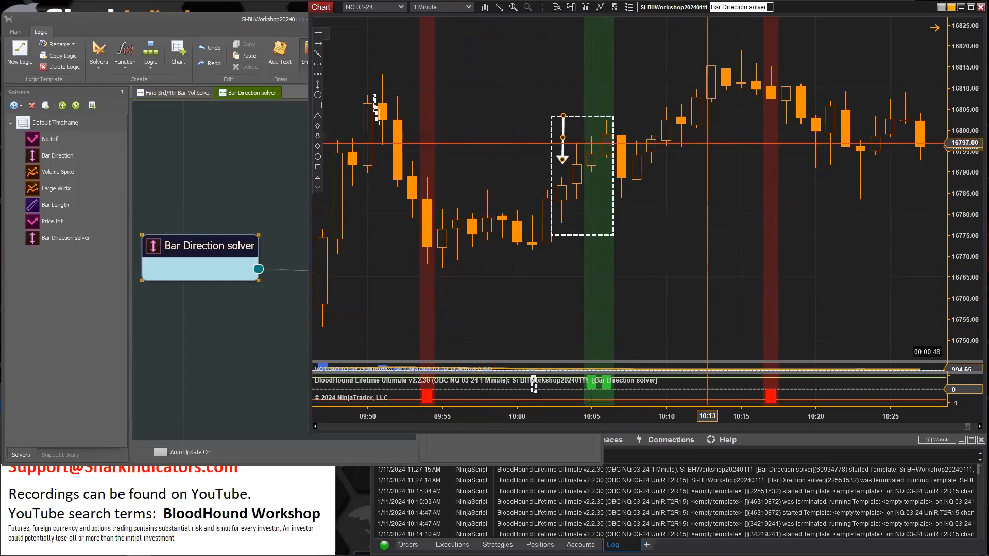
Step: Examine the four-bar long and short signals in the earlier chart history between 08:30 and 08:55
left_click_drag(484, 303, 678, 298)
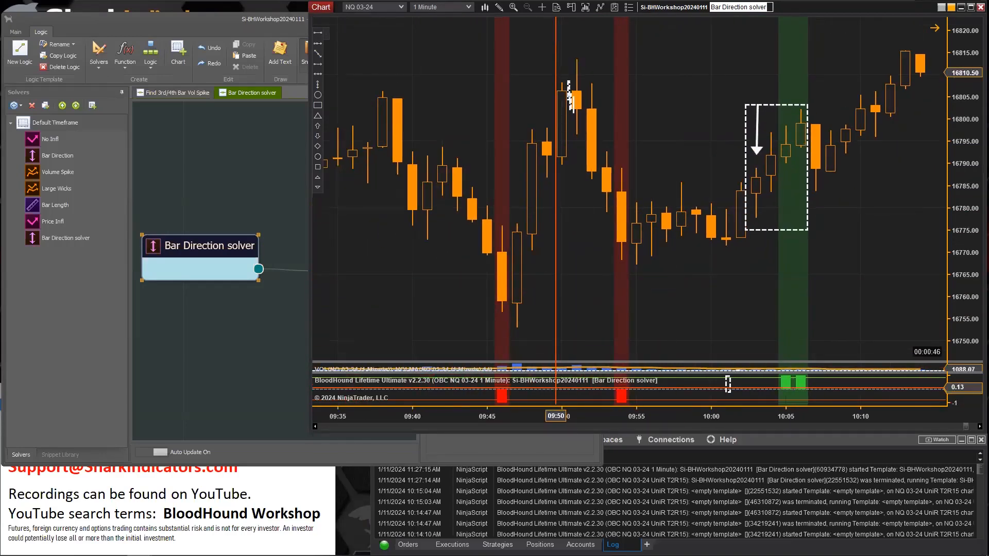
left_click_drag(556, 414, 629, 413)
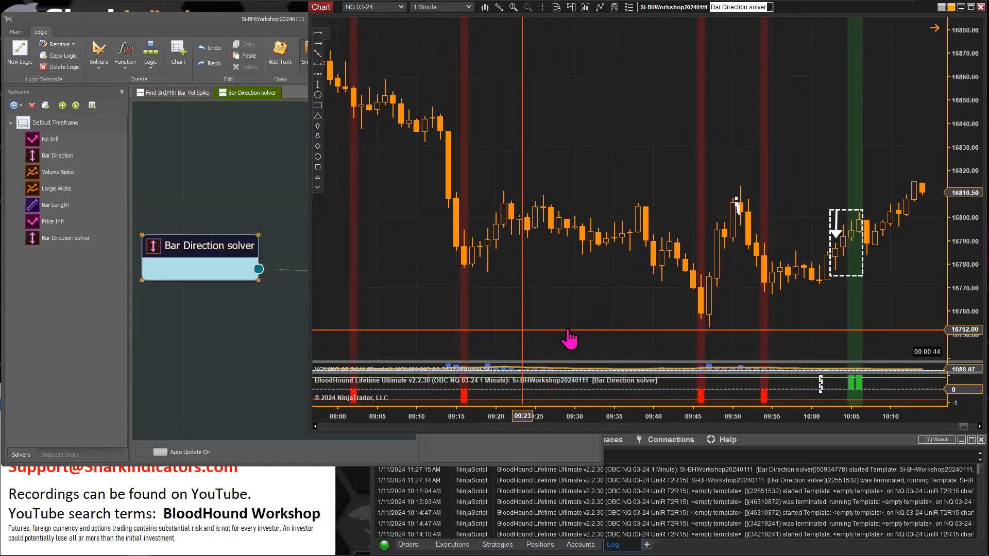
left_click_drag(528, 330, 774, 324)
left_click_drag(587, 321, 928, 335)
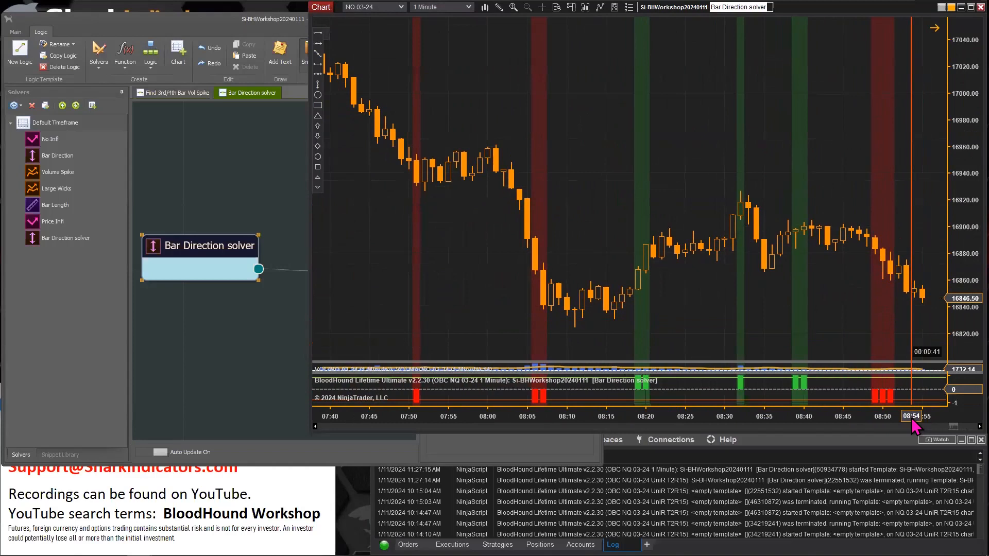
left_click_drag(905, 423, 803, 420)
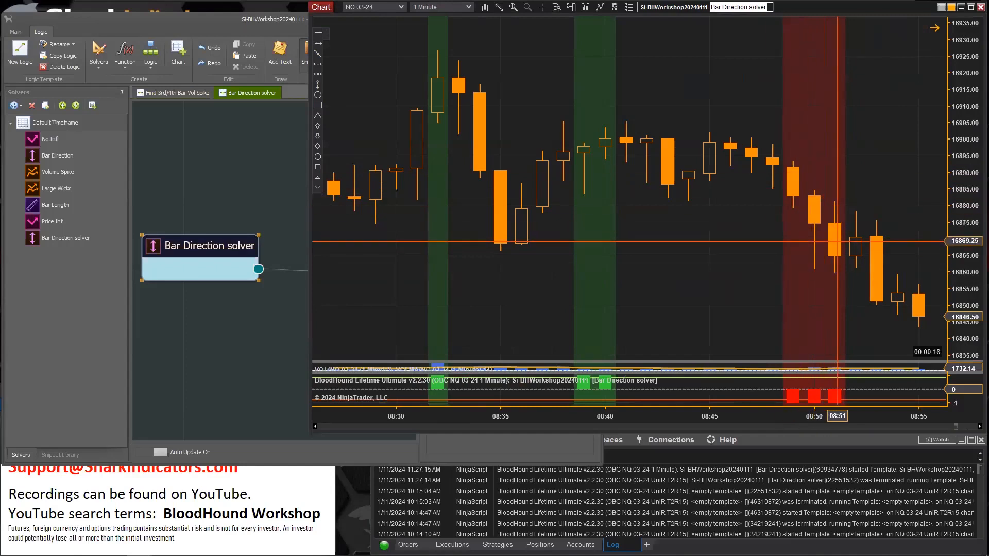
Step: Set the Bar Direction solver's Mode to Percent
left_click(183, 246)
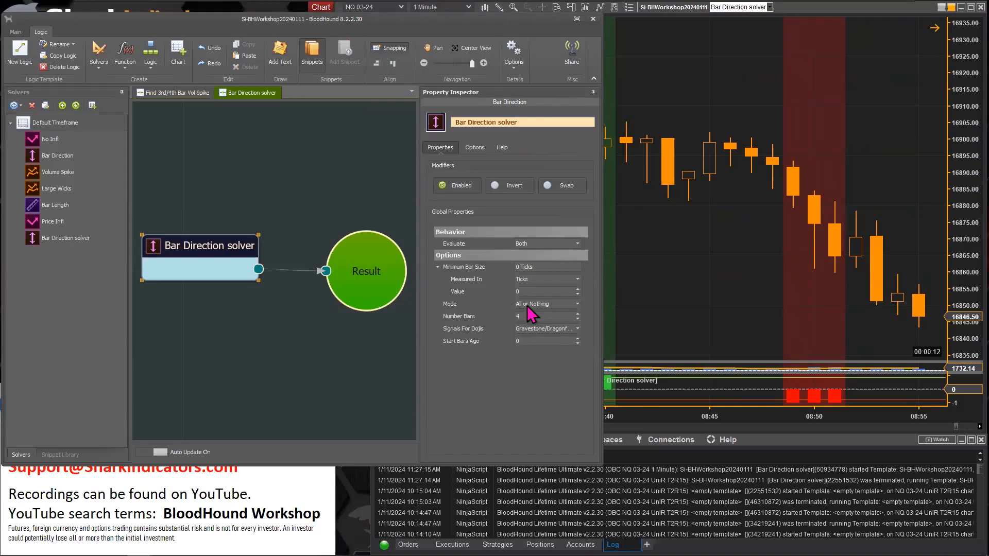
mouse_move(534, 309)
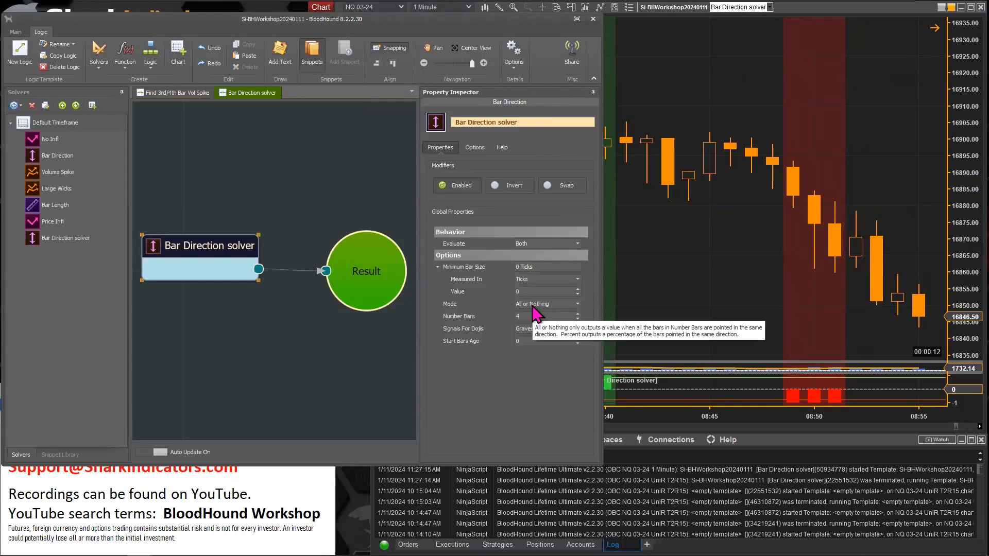
left_click(577, 304)
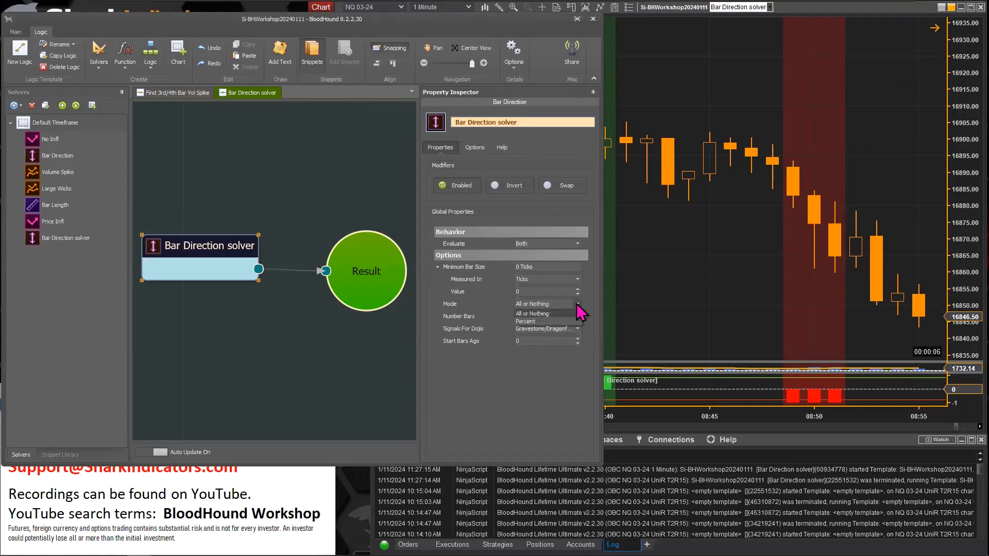
left_click(539, 323)
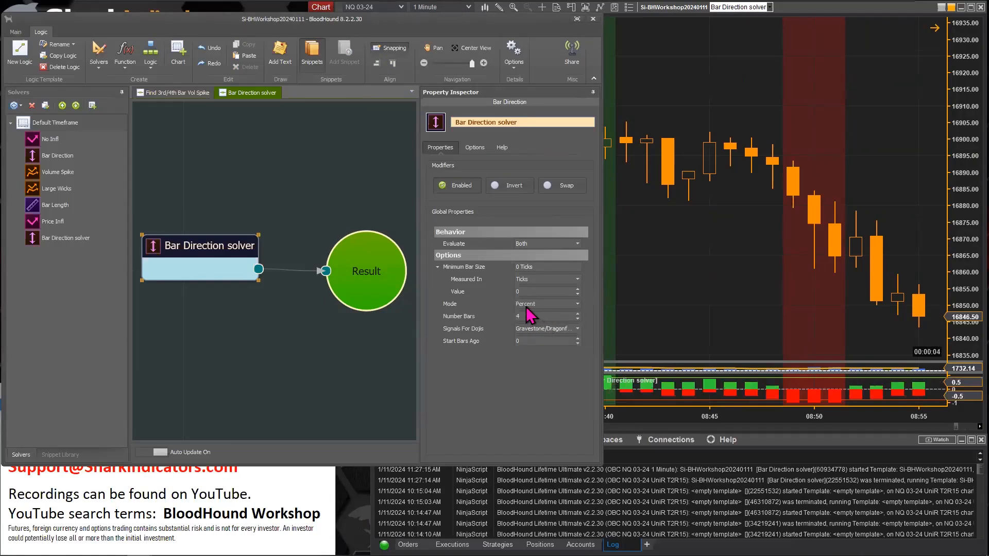
mouse_move(526, 307)
Step: Enlarge the BloodHound signal panel beneath the NQ 03-24 price chart by raising the dividers of the indicator panels
left_click(689, 281)
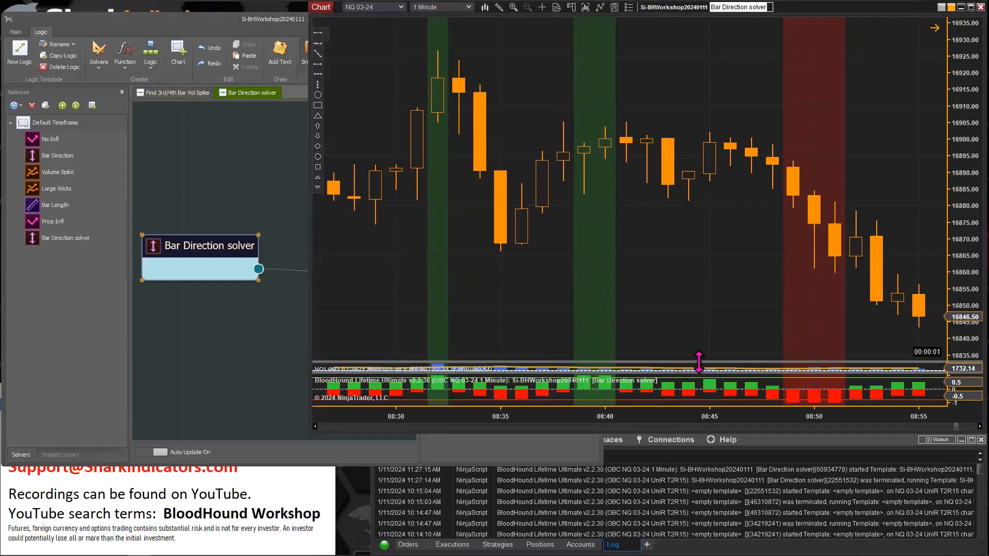
left_click_drag(698, 362, 701, 309)
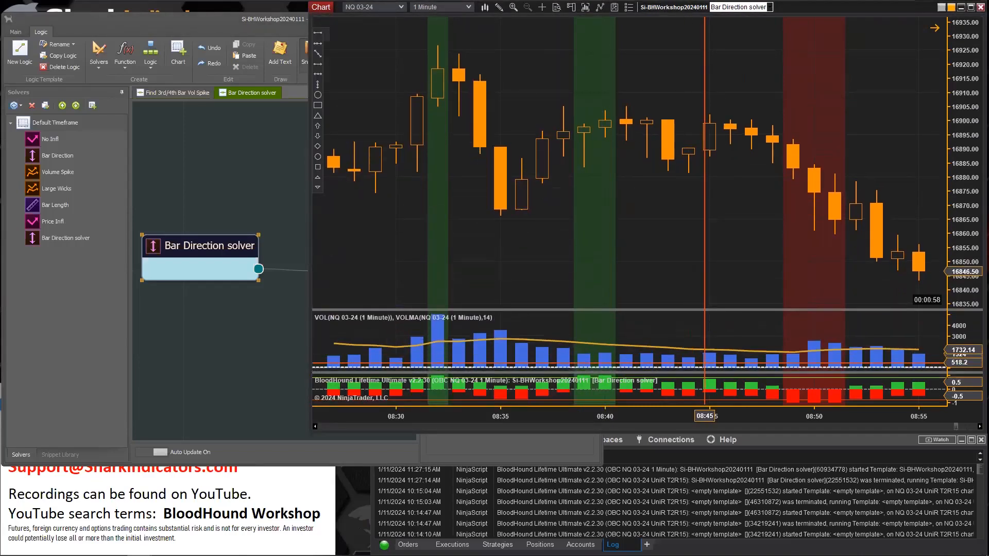
left_click_drag(701, 369, 702, 317)
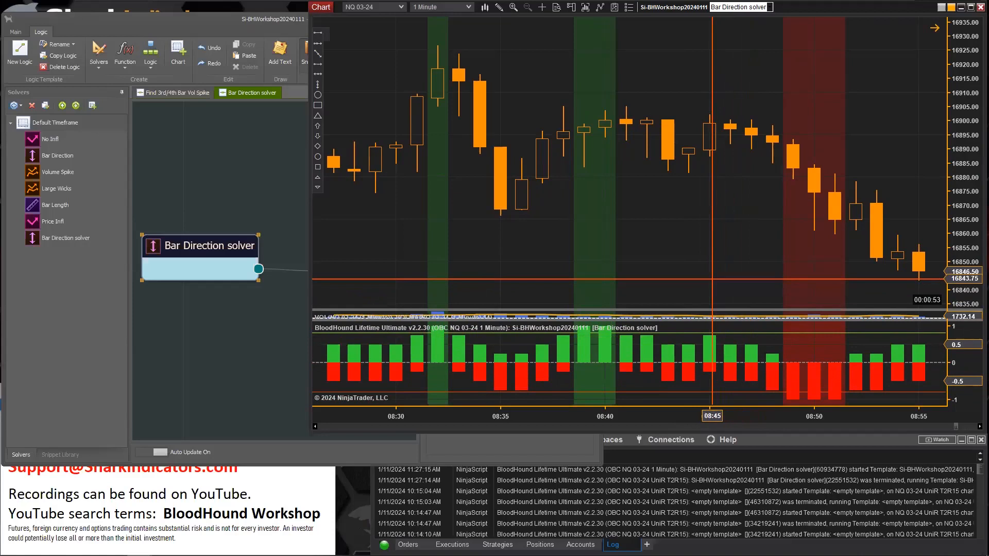
Step: Draw a rectangle around the four bars from 08:46 to 08:49, and shift it to frame the bars from 08:43 to 08:46
left_click(317, 115)
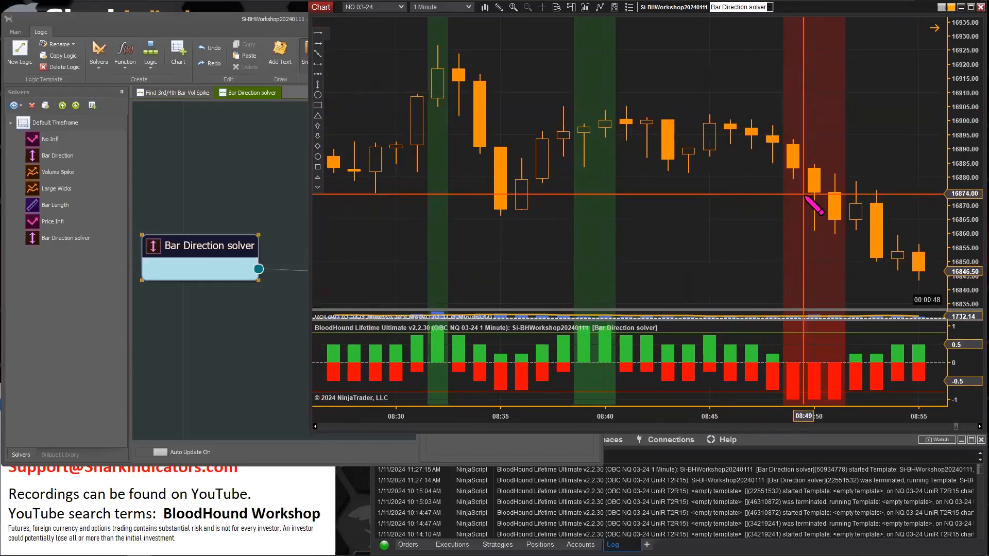
mouse_move(802, 194)
left_mouse_down()
mouse_move(723, 132)
mouse_move(721, 105)
left_mouse_up()
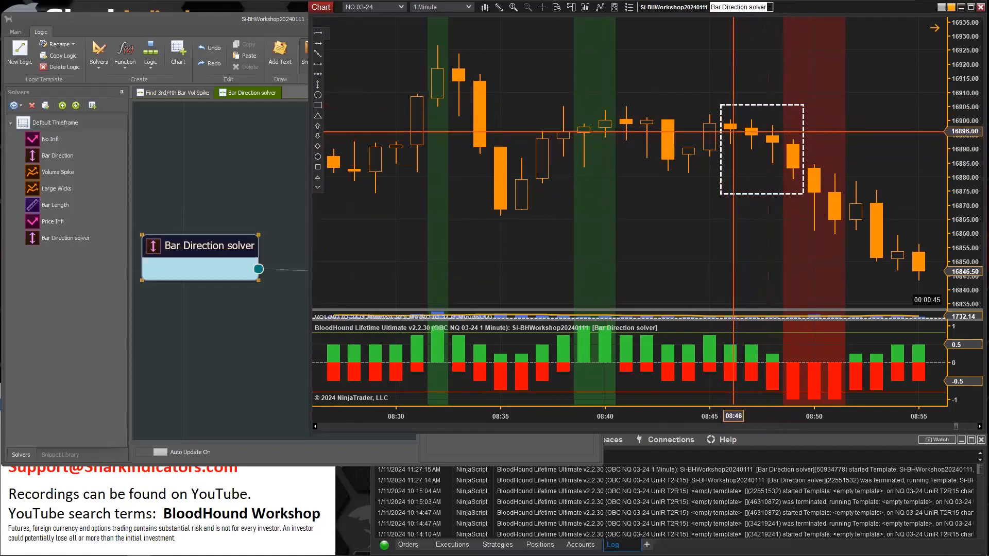
left_click_drag(764, 197, 702, 191)
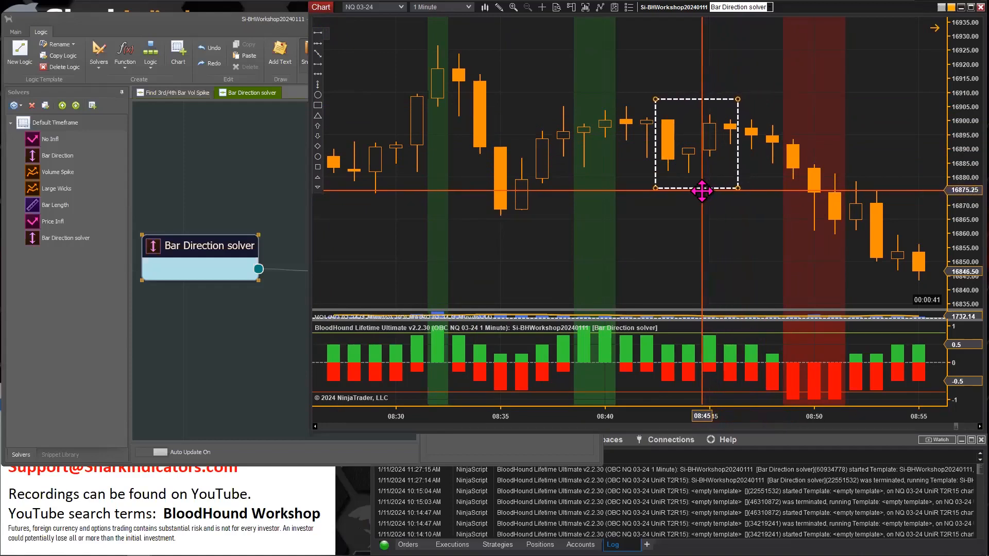
Step: Draw a vertical arrow pointing down at the 08:46 bar, and make that bar the last one shown on the chart
left_click(318, 65)
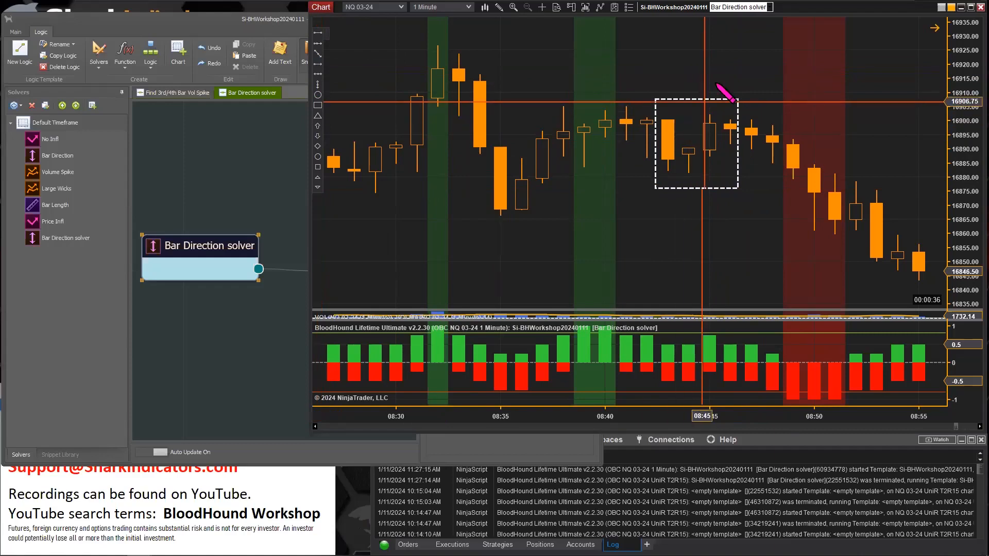
left_click(733, 68)
left_click(733, 109)
left_click_drag(733, 106, 866, 87)
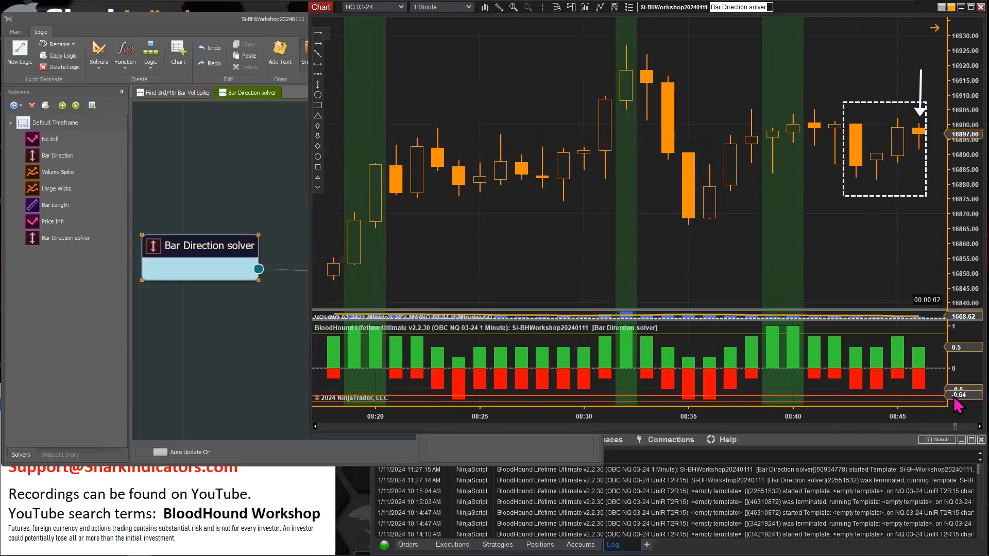
Step: Shift the rectangle to frame the bars from 08:42 to 08:45, and move the arrow across them to end above the 08:45 bar
left_click(898, 196)
left_click_drag(898, 197, 880, 196)
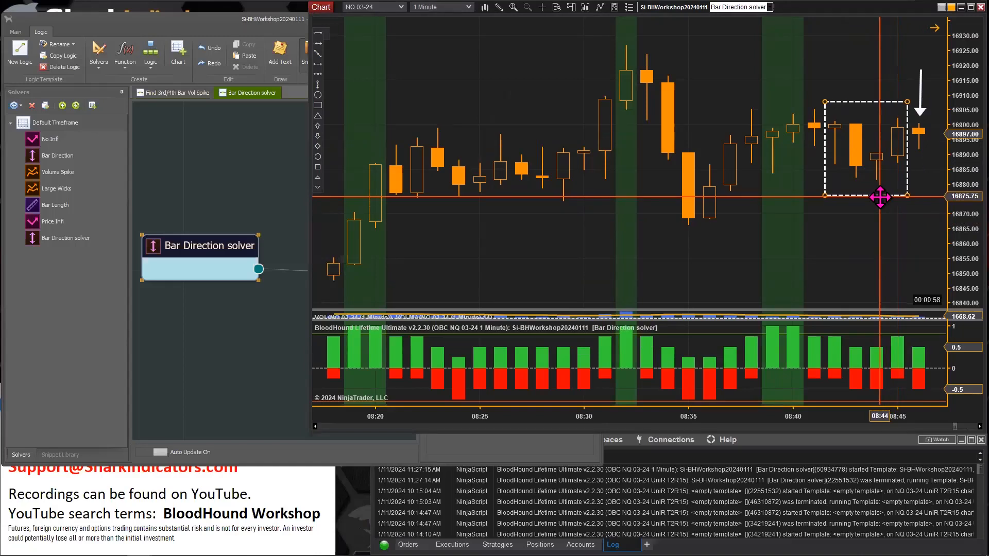
left_click_drag(920, 97, 895, 97)
left_click(845, 76)
scroll(869, 78, "up", 1)
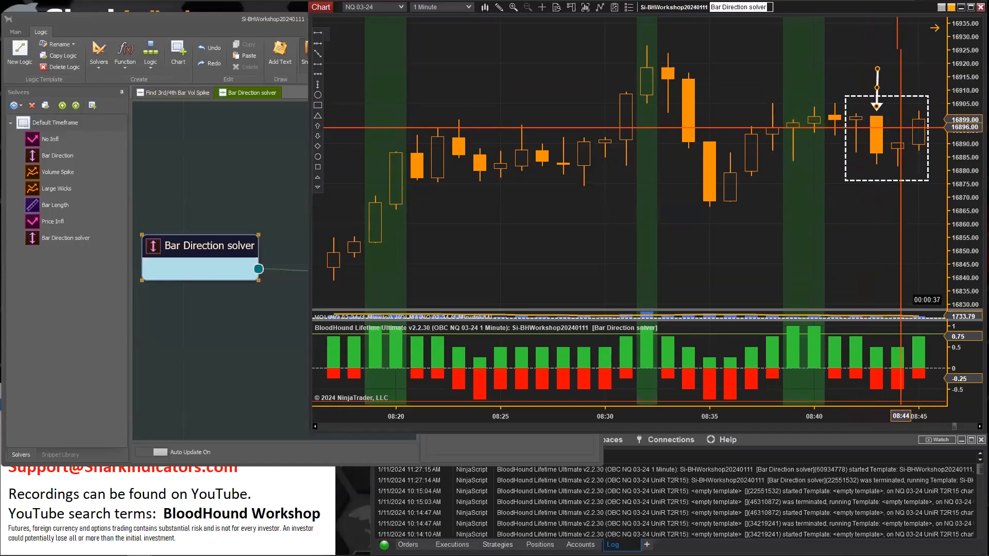
mouse_move(881, 95)
left_mouse_down()
mouse_move(903, 80)
mouse_move(915, 87)
left_mouse_up()
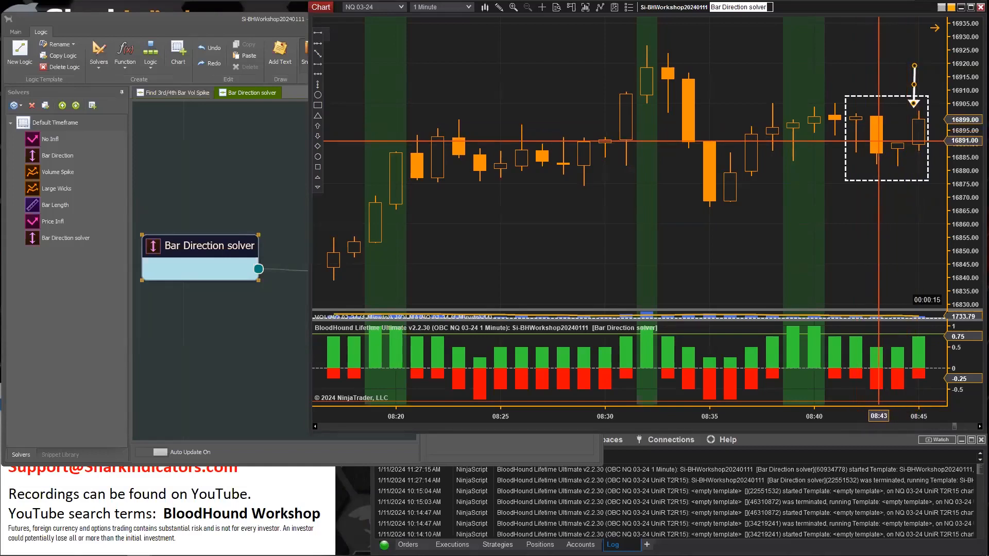
Step: Review the Bar Direction solver's Mode and Number Bars settings against the framed four bars
left_click(195, 265)
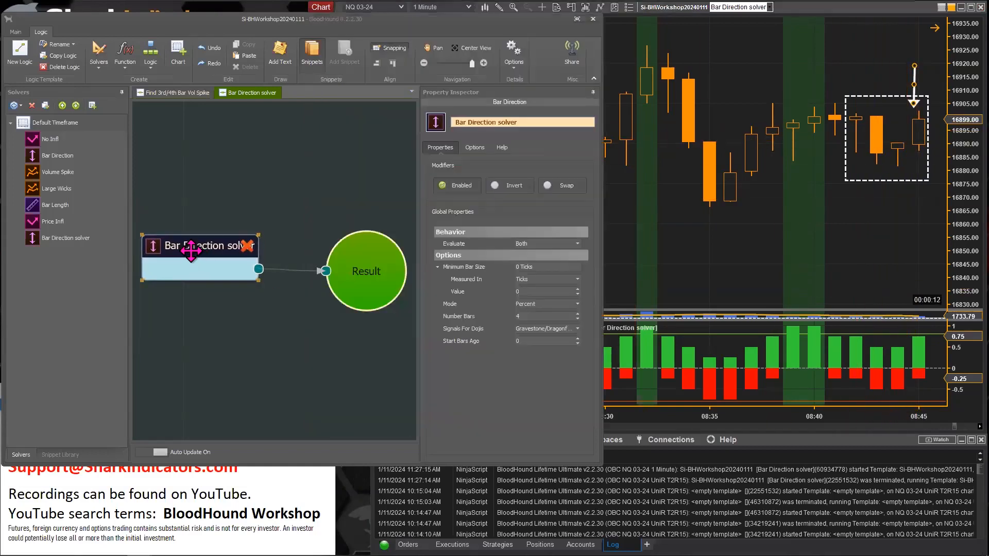
mouse_move(530, 309)
left_click(526, 316)
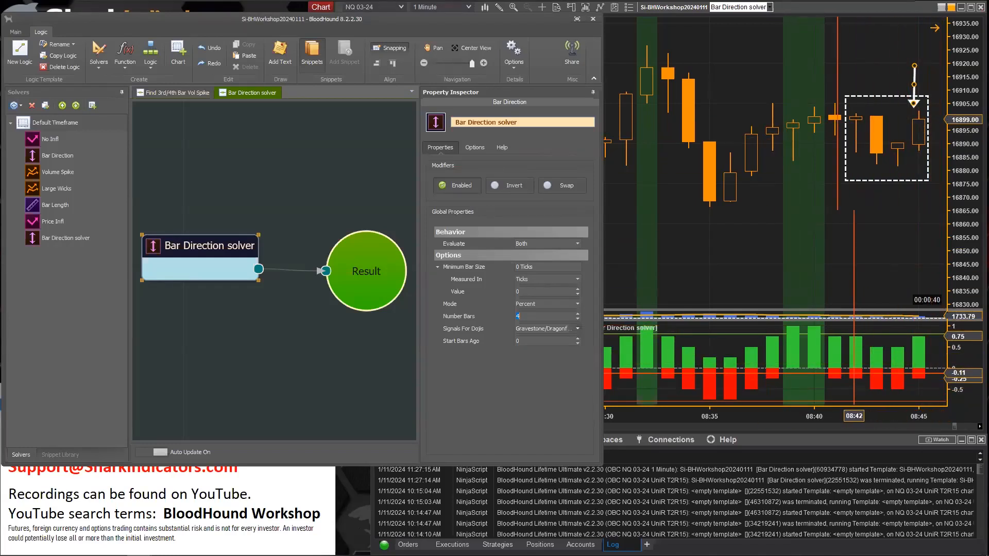
Step: Draw a short horizontal line at the 0.75 level on top of the 08:45 long signal in the BloodHound panel
left_click(706, 216)
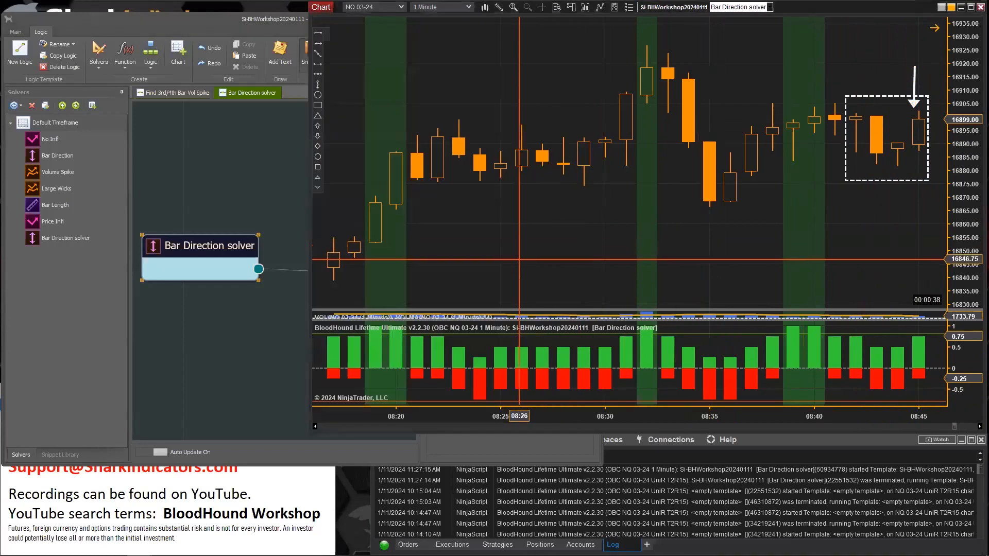
left_click(318, 64)
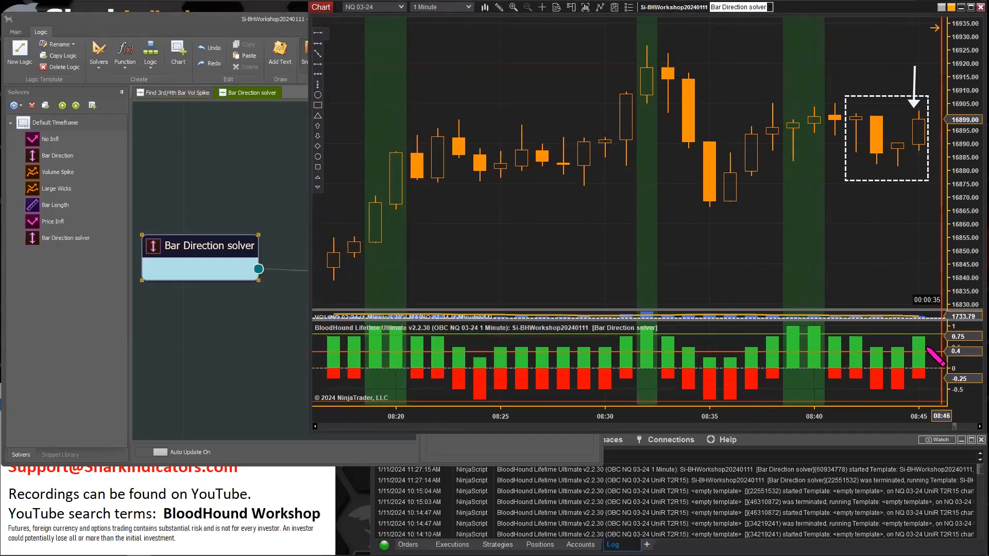
left_click(927, 336)
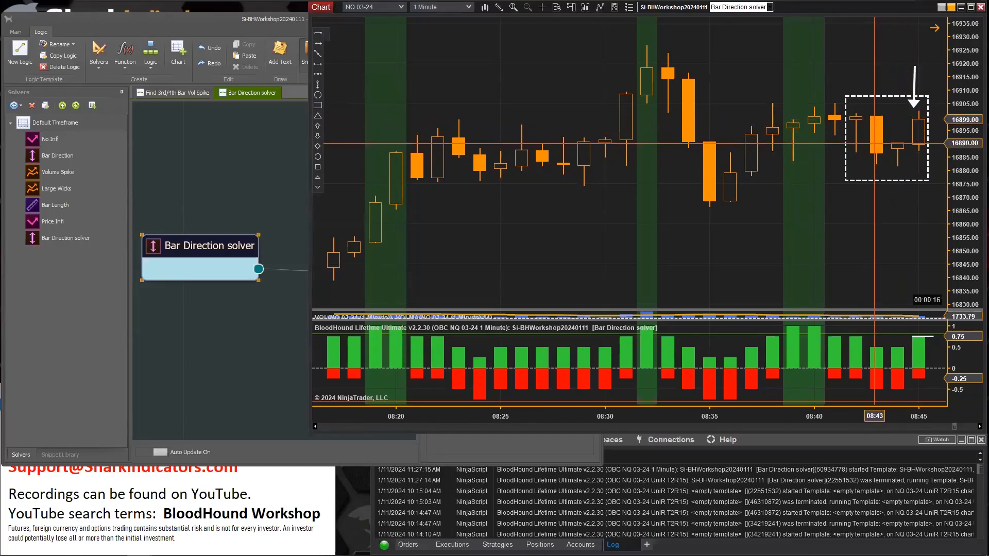
Step: Set the Bar Direction solver's Number Bars to 1
left_click(185, 247)
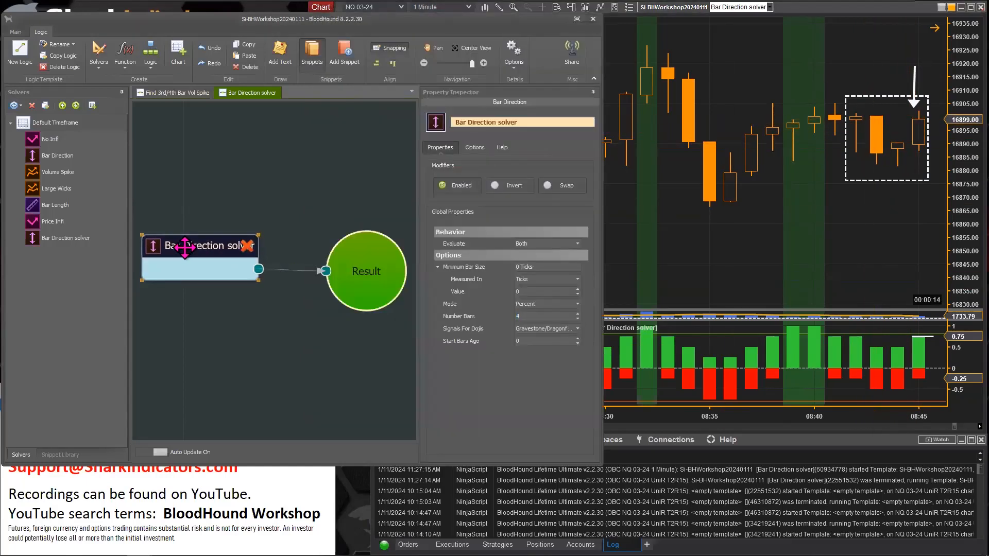
left_click(526, 315)
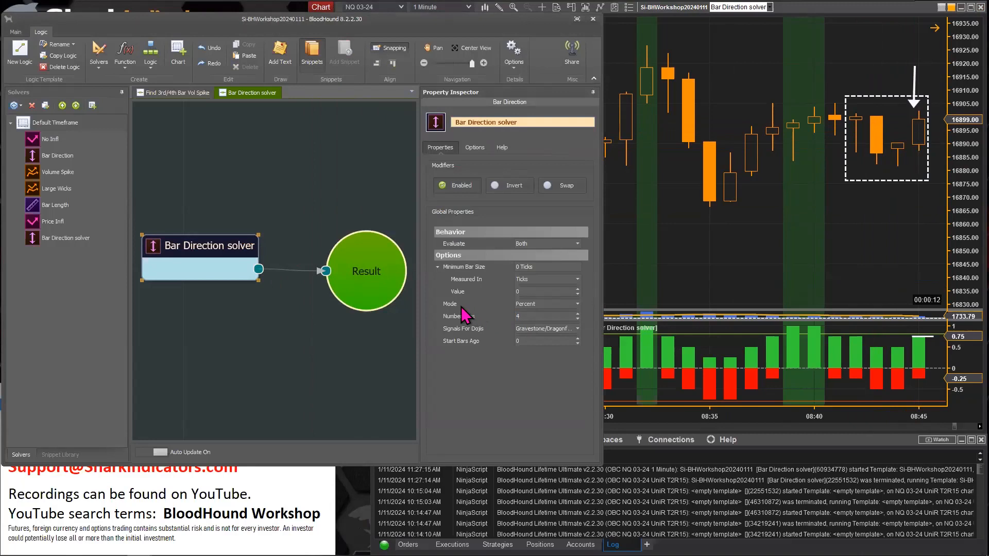
mouse_move(452, 306)
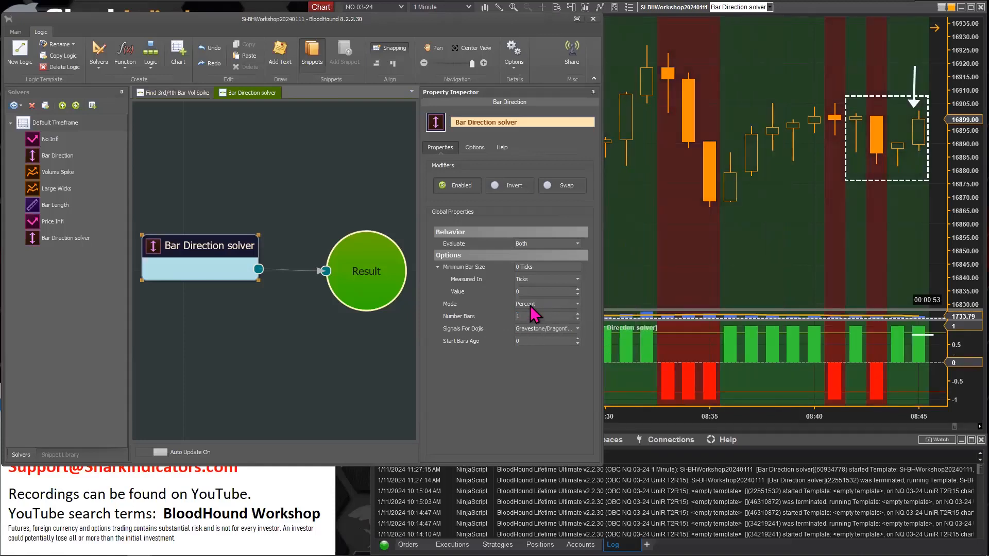
Step: Narrow the rectangle so that it frames only the 08:45 bar
double_click(846, 181)
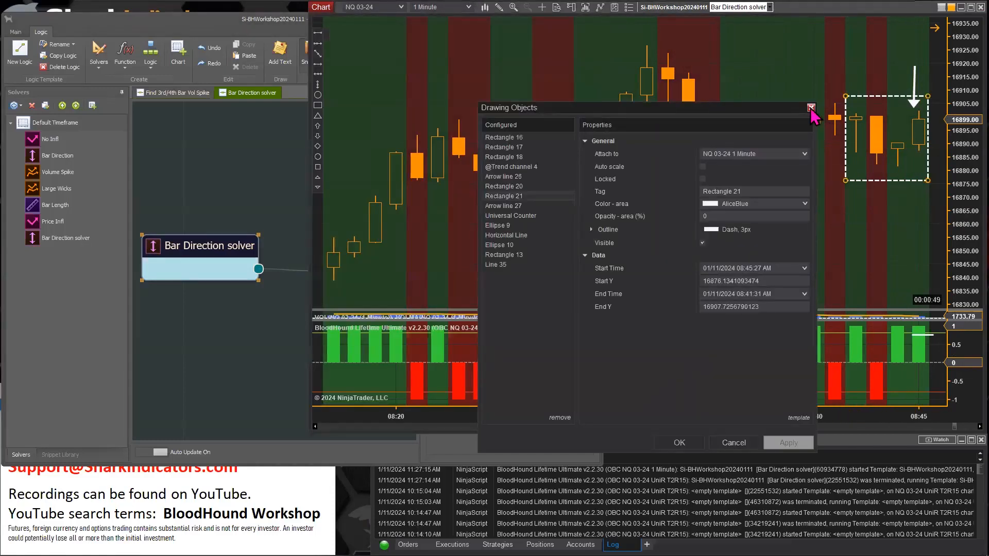
left_click(811, 108)
left_click_drag(845, 181, 909, 181)
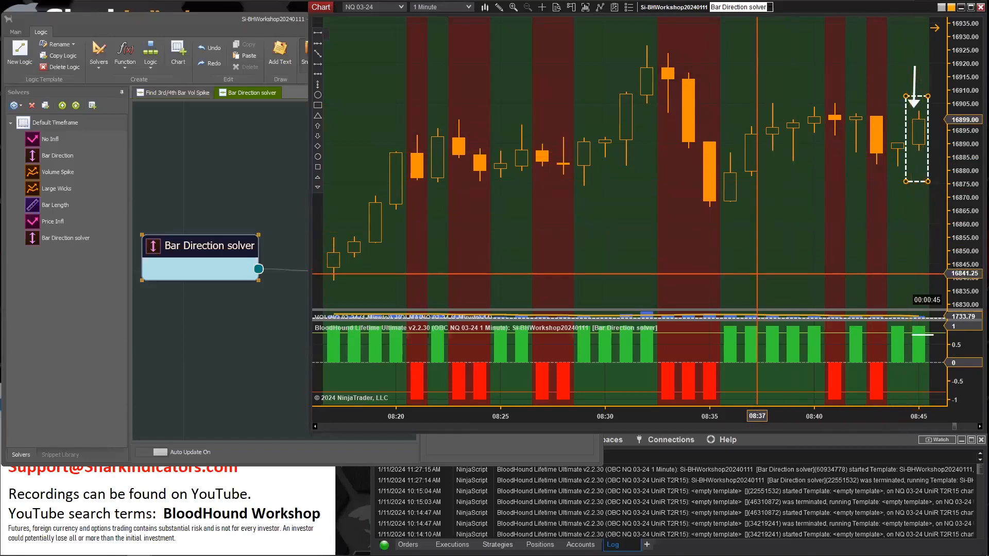
Step: Check the solver's Signals For Dojis setting and look through a longer stretch of the 1 Minute chart for doji bars
left_click(248, 244)
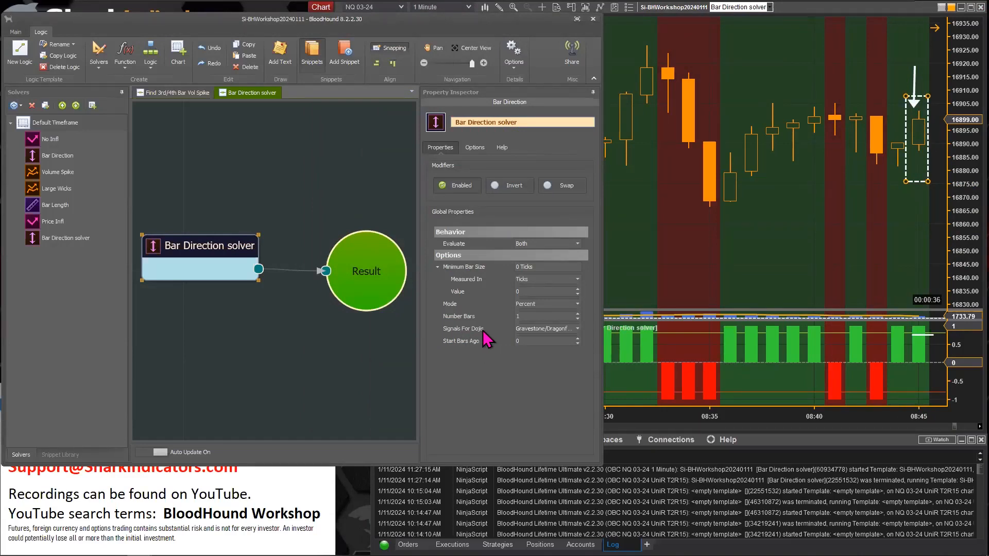
left_click(634, 419)
left_click_drag(573, 422, 521, 418)
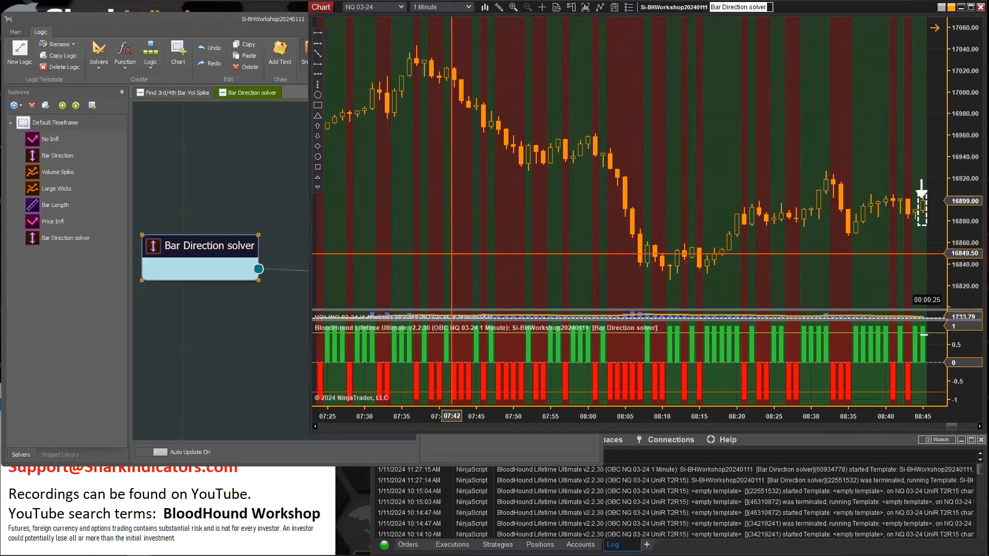
Step: Close the BloodHound window and change the NQ 03-24 chart to 10 Range bars
left_click(216, 20)
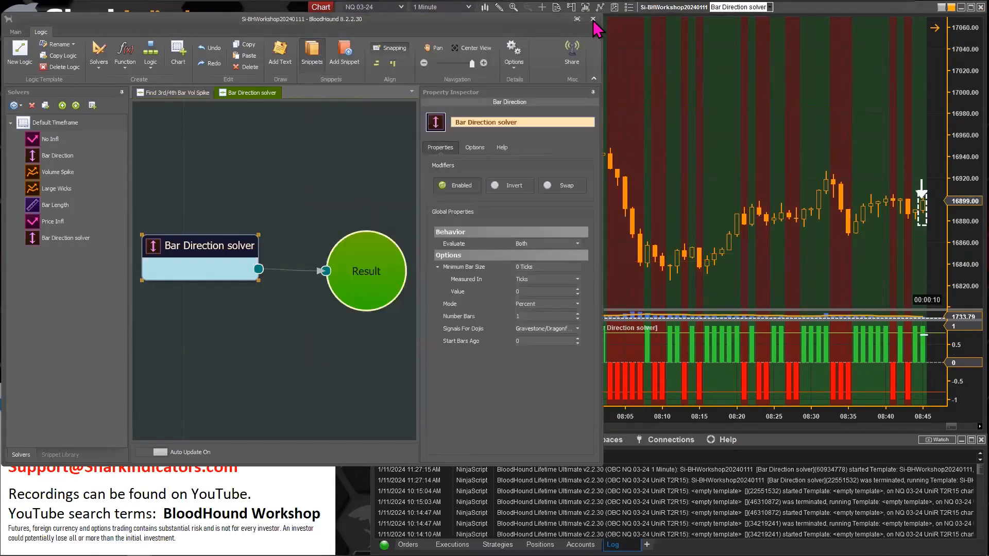
left_click(593, 21)
left_click(469, 7)
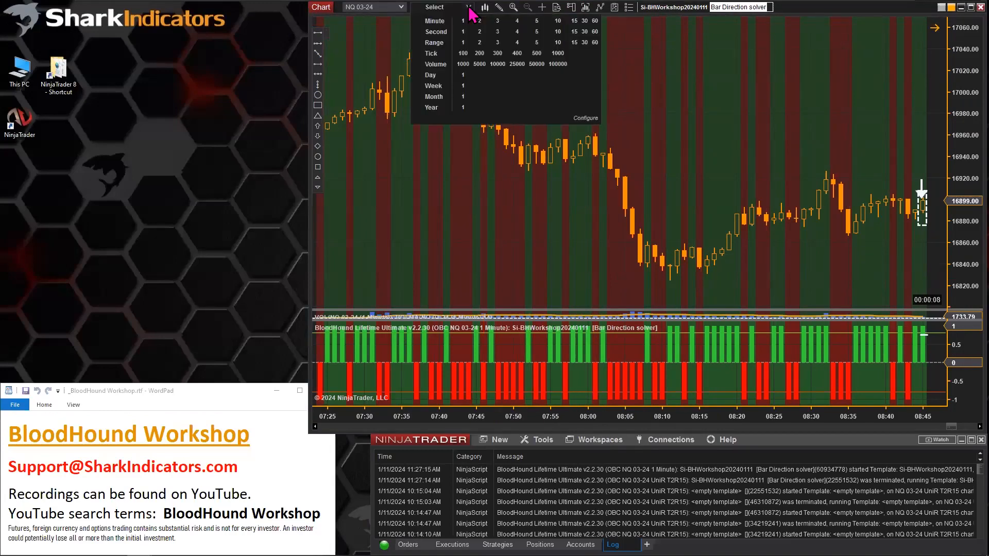
left_click(557, 42)
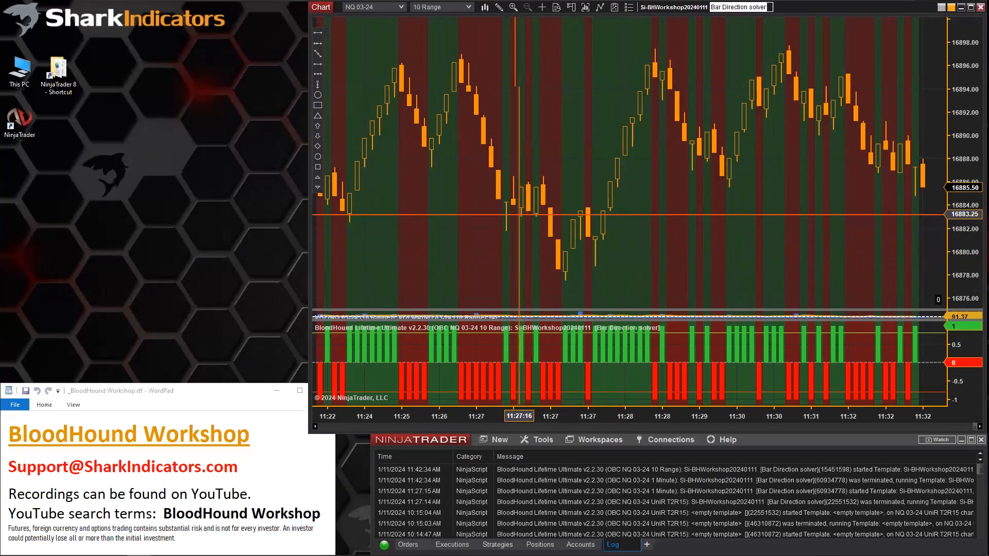
Step: Find the doji bar at 11:27:12 in the 10 Range chart and draw an arrow pointing at it
left_click_drag(486, 262, 863, 260)
left_click_drag(900, 415, 515, 406)
left_click_drag(640, 247, 713, 233)
left_click(317, 63)
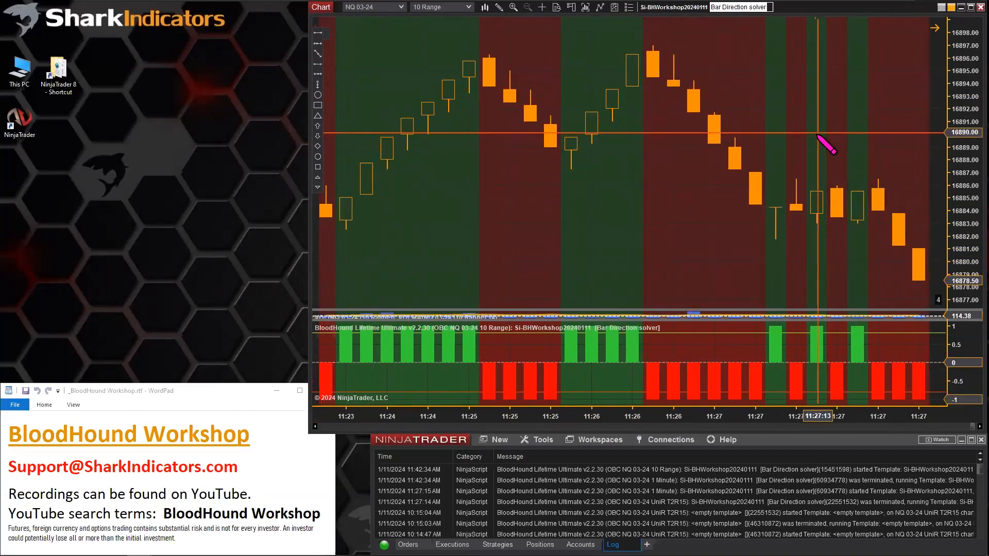
left_click(738, 123)
left_click(773, 206)
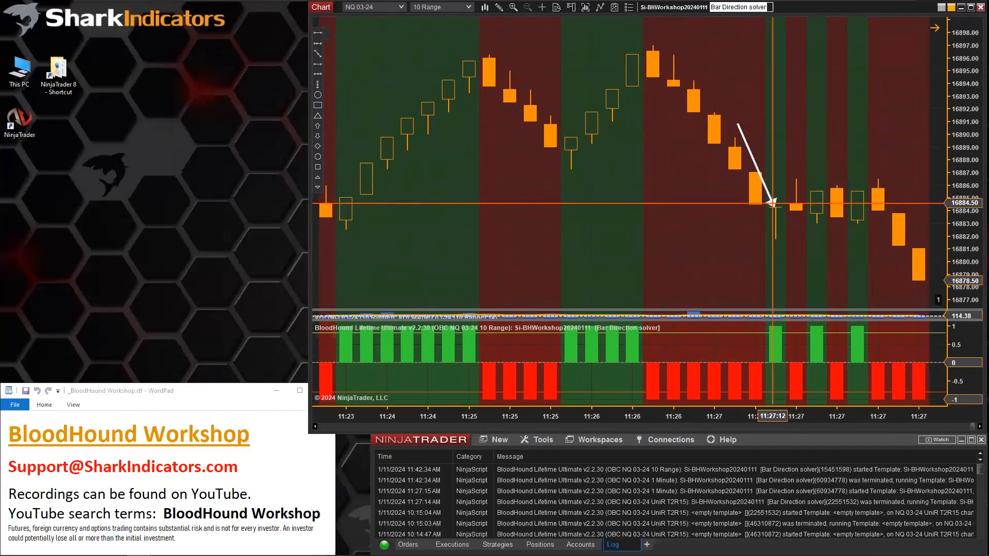
Step: Open the chart's BloodHound logic and set the Bar Direction solver's Signals For Dojis to No Signal
left_click(664, 9)
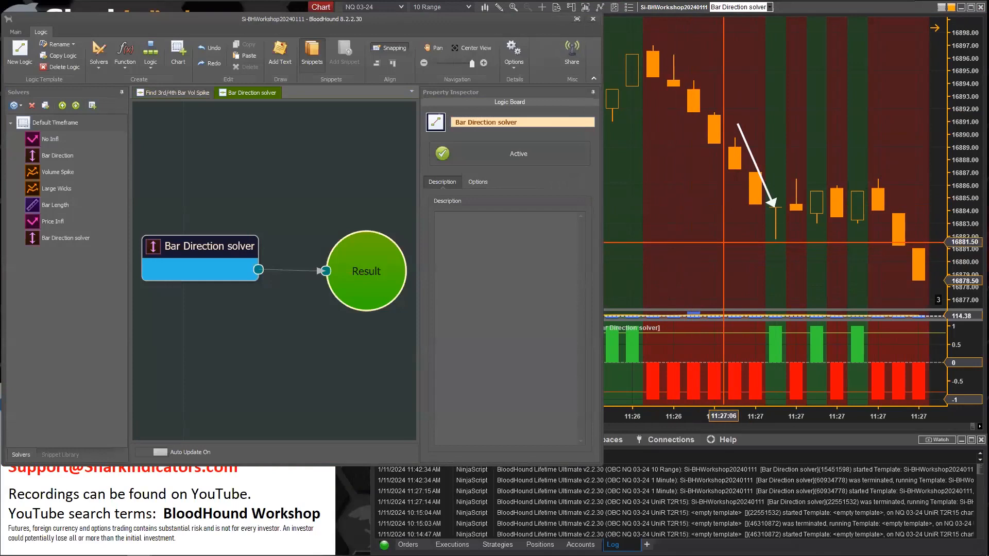
left_click(212, 248)
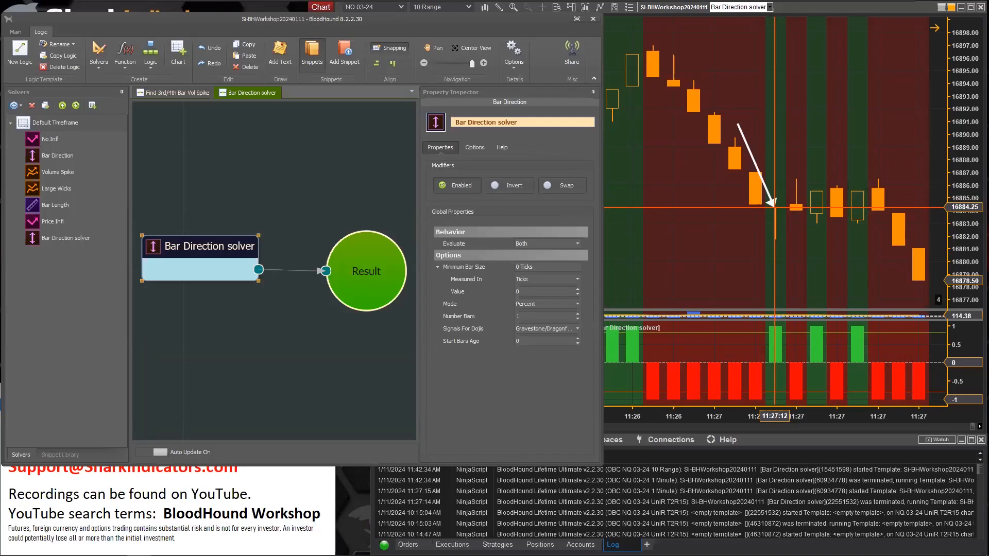
left_click(577, 329)
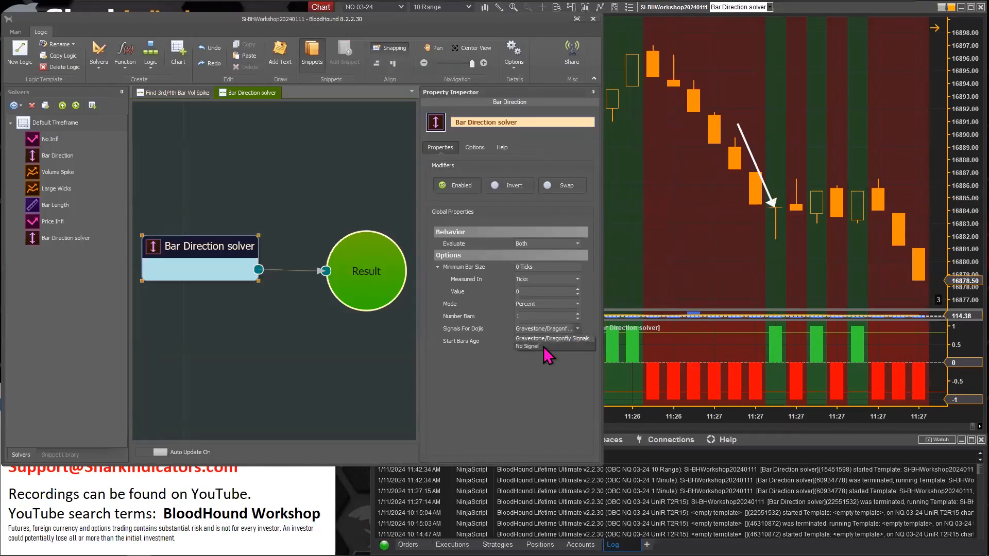
left_click(541, 346)
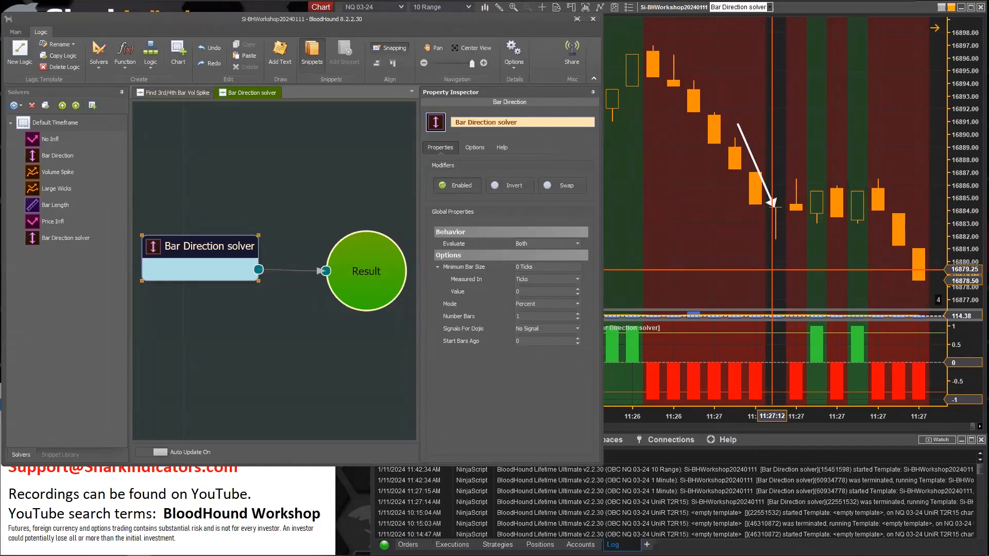
Step: Find the doji bars at 11:12:16 and 11:14:17 in the 10 Range chart and mark each with a diamond, above the first and below the second
left_click(738, 267)
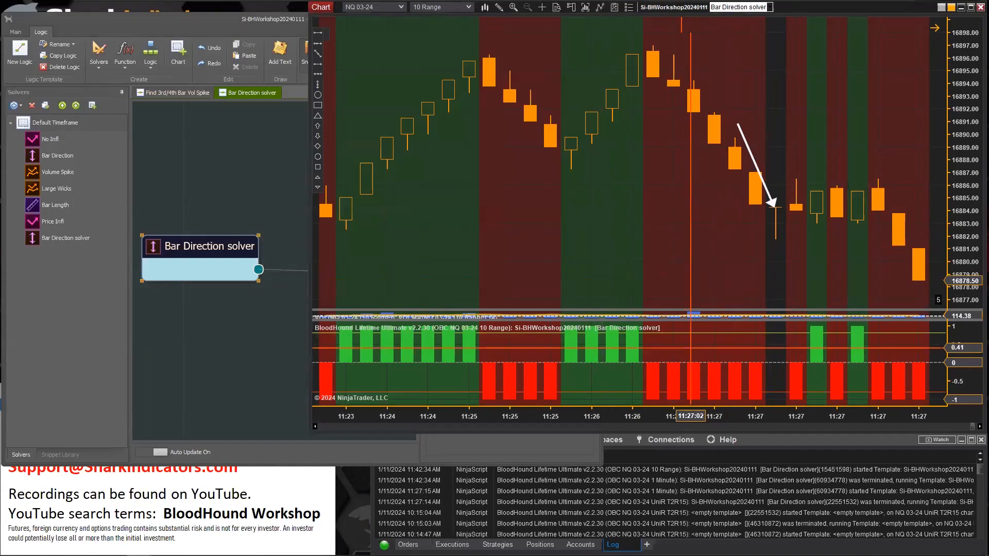
left_click_drag(677, 419, 739, 420)
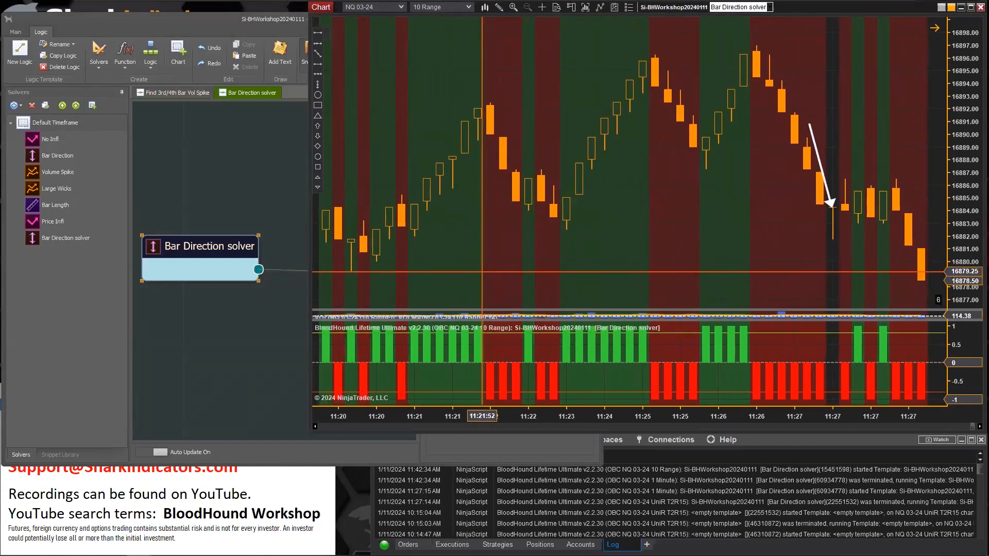
left_click_drag(518, 273, 875, 282)
left_click_drag(412, 260, 886, 270)
left_click_drag(586, 275, 818, 277)
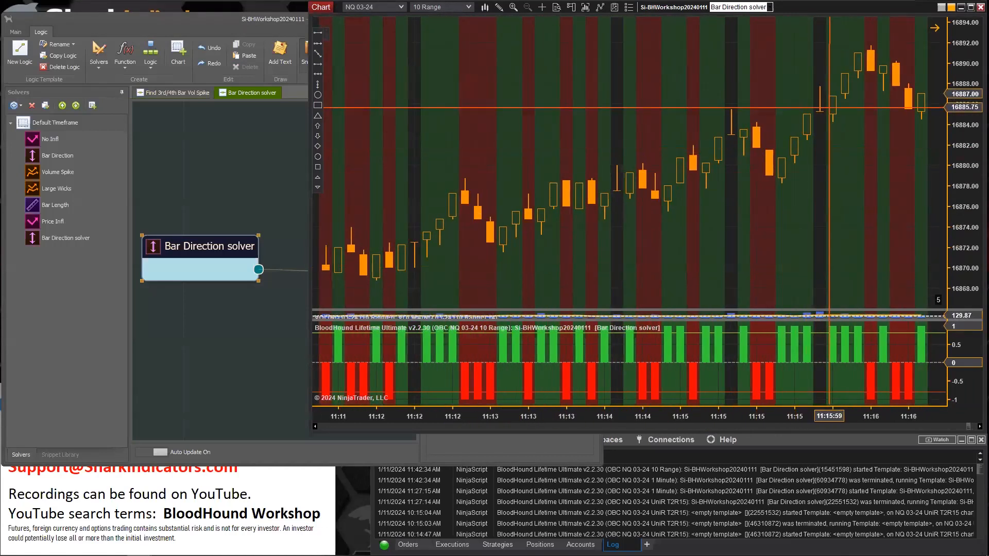
left_click_drag(657, 245, 722, 262)
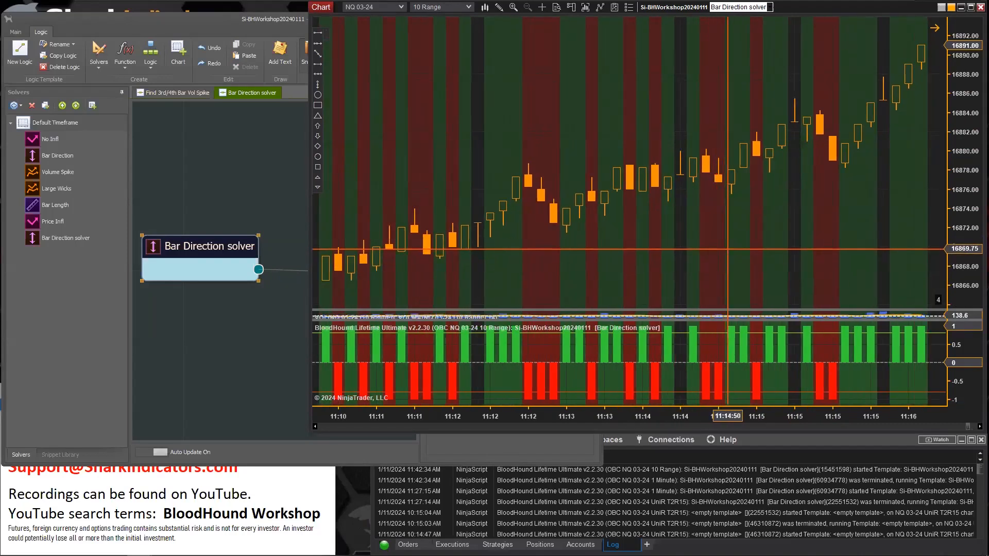
left_click_drag(507, 273, 720, 269)
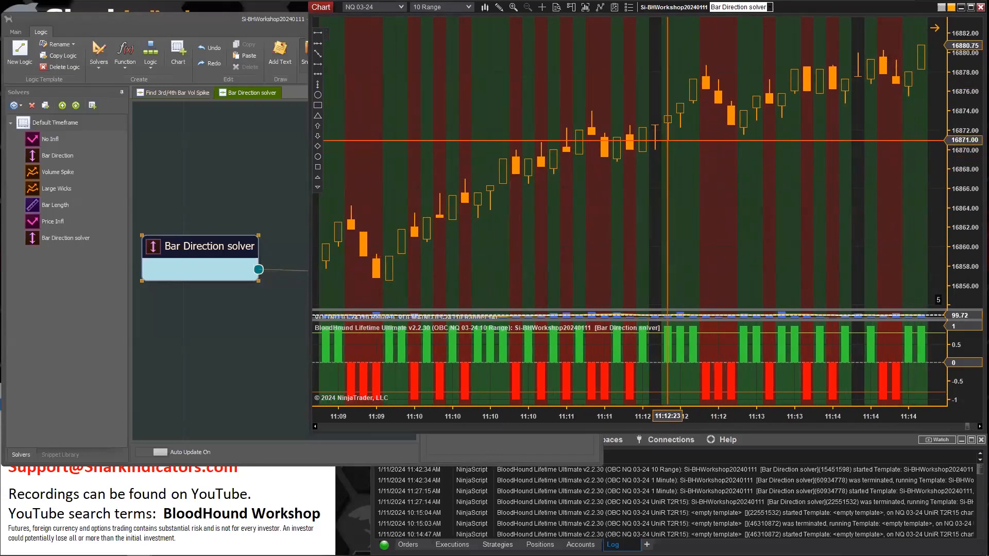
left_click(317, 147)
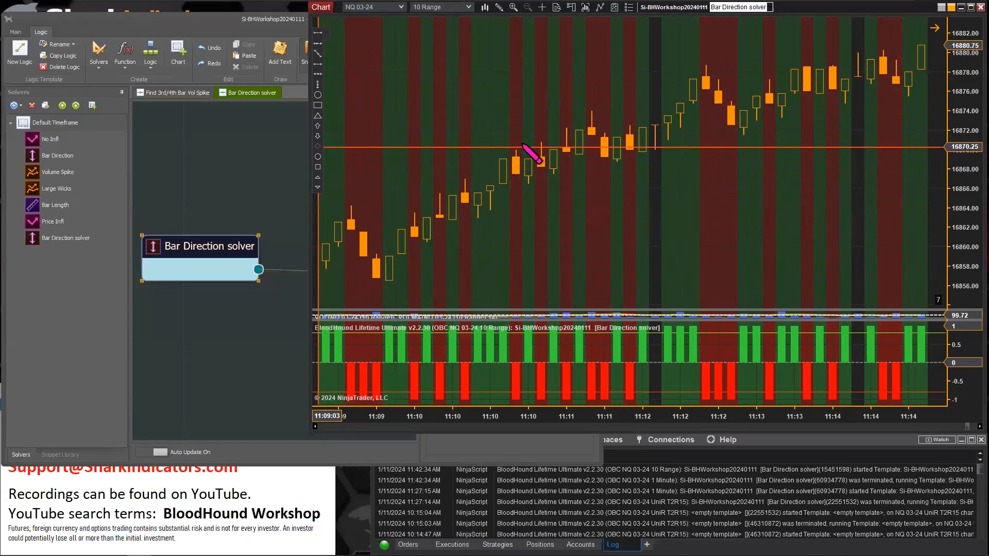
left_click(654, 115)
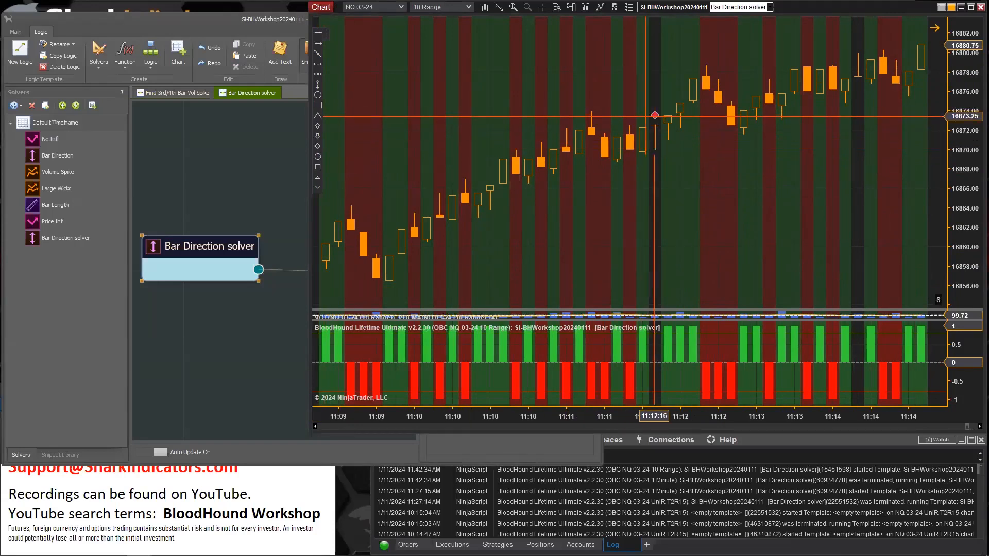
left_click(318, 146)
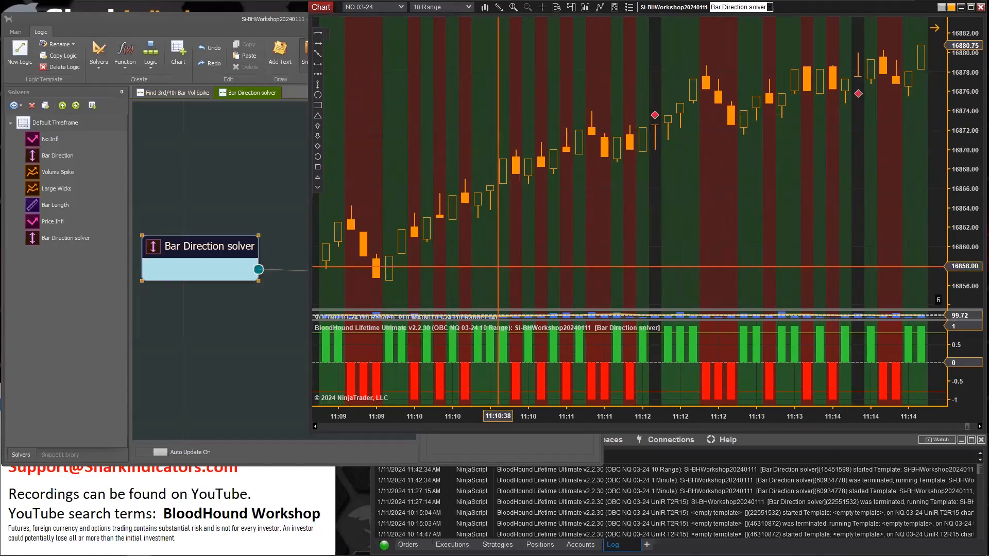
Step: Set the Bar Direction solver's Signals For Dojis to Gravestone/Dragonfly Signals
left_click(206, 252)
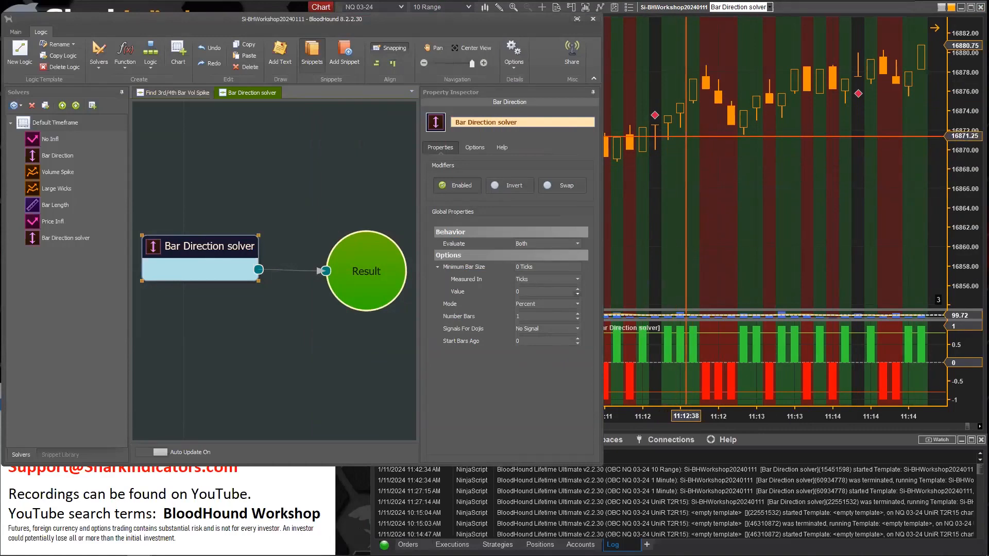
left_click(664, 147)
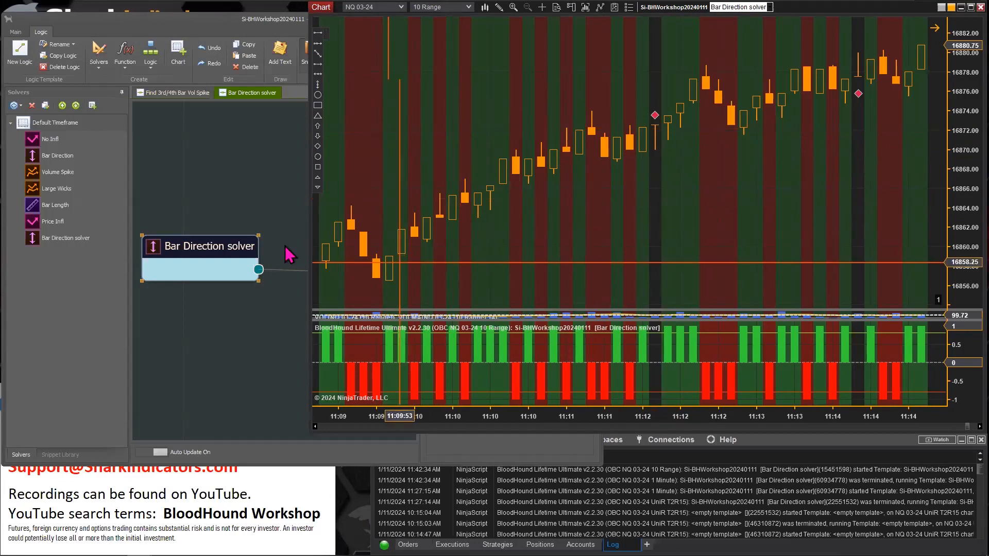
left_click(211, 248)
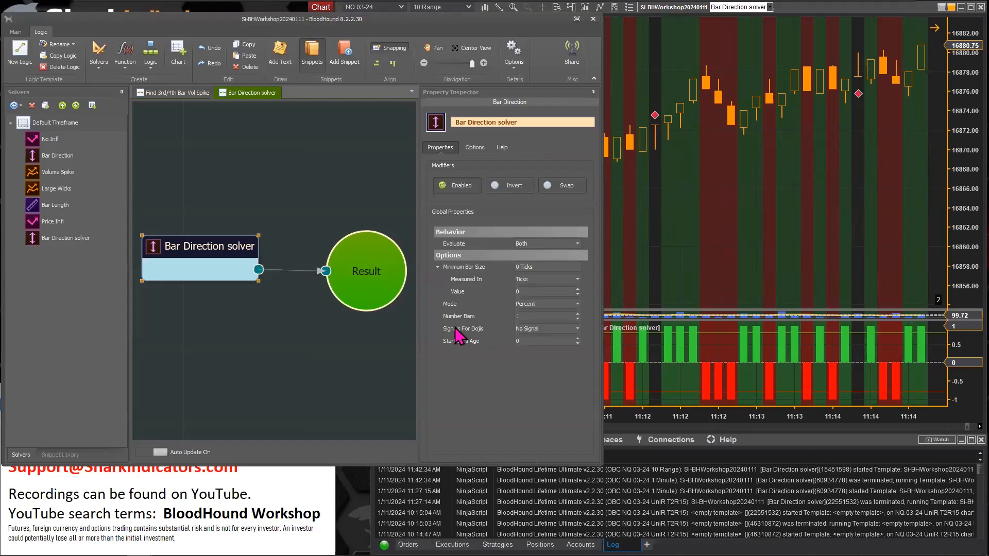
left_click(577, 329)
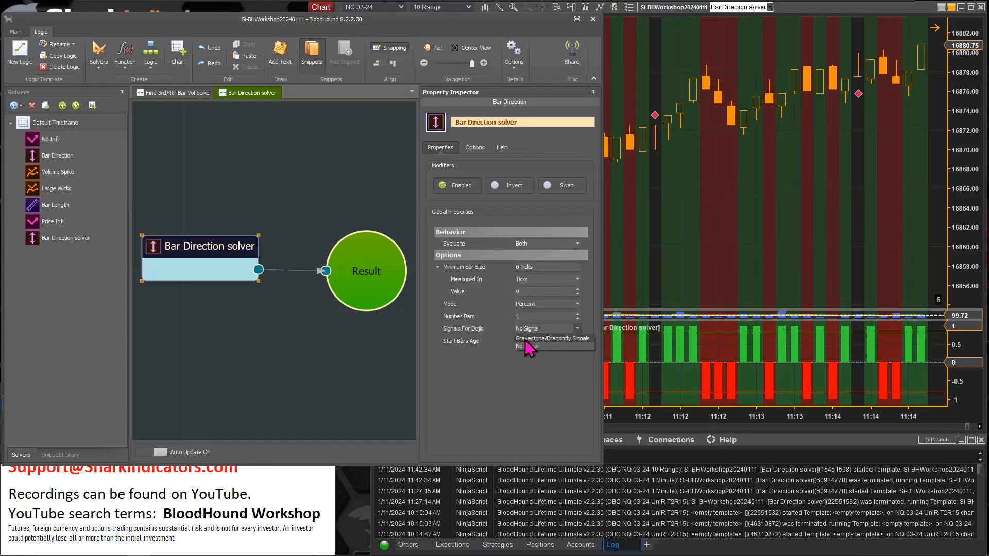
left_click(562, 339)
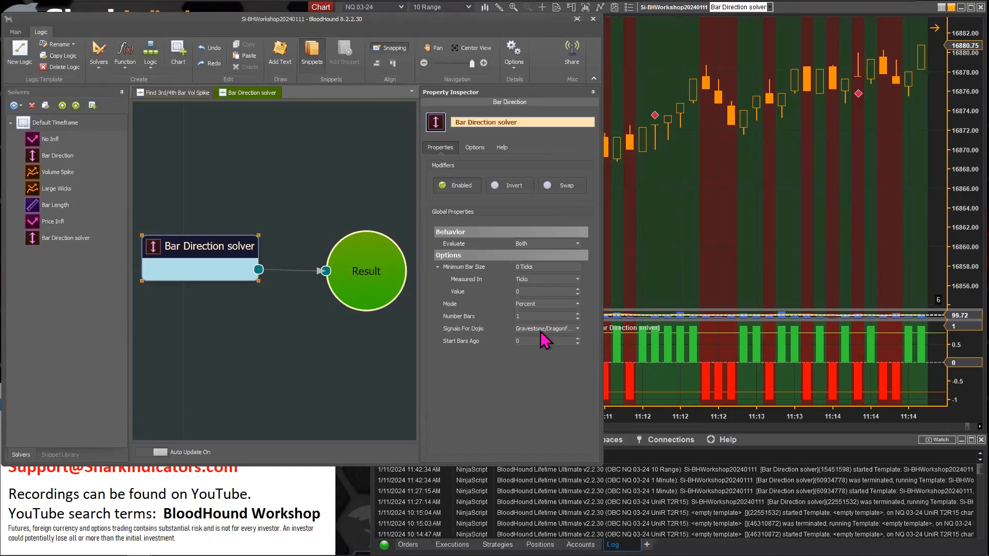
Step: Examine the signals at the two diamond-marked doji bars and review the solver's Signals For Dojis options, keeping Gravestone/Dragonfly Signals
left_click(652, 142)
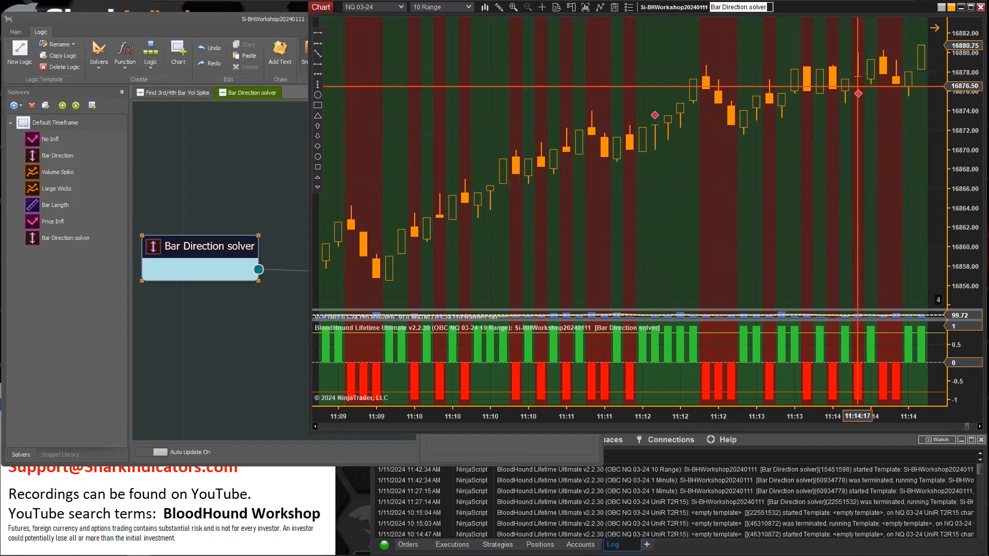
left_click(193, 246)
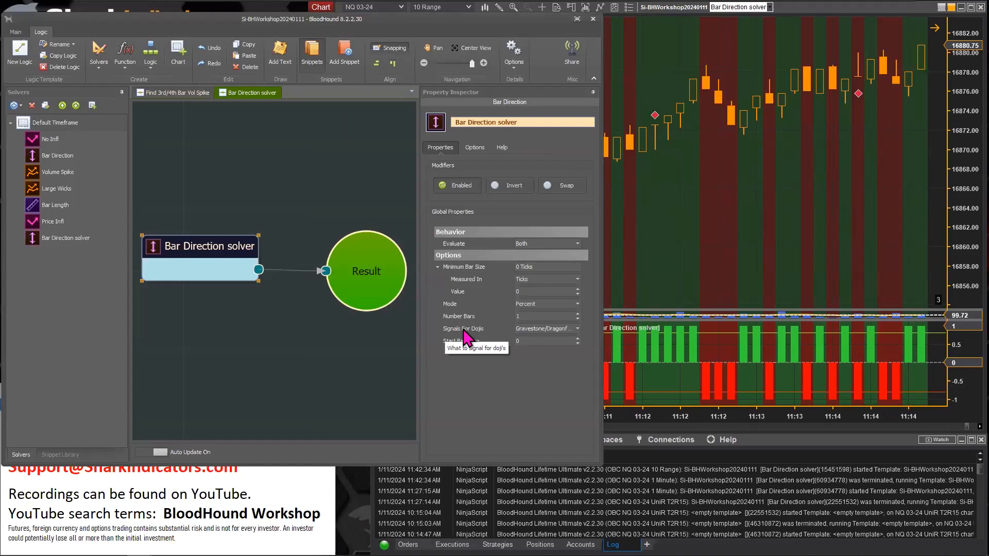
left_click(577, 330)
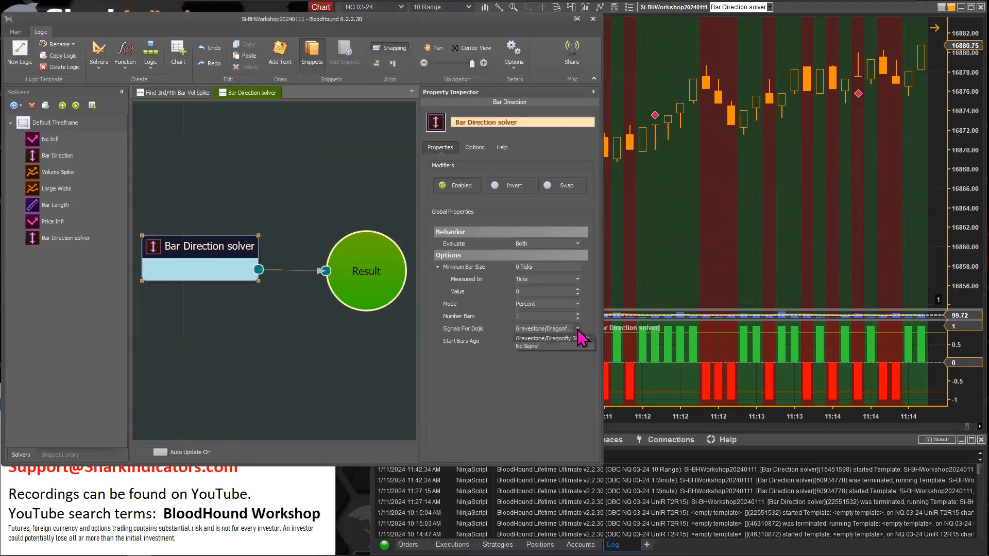
left_click(580, 339)
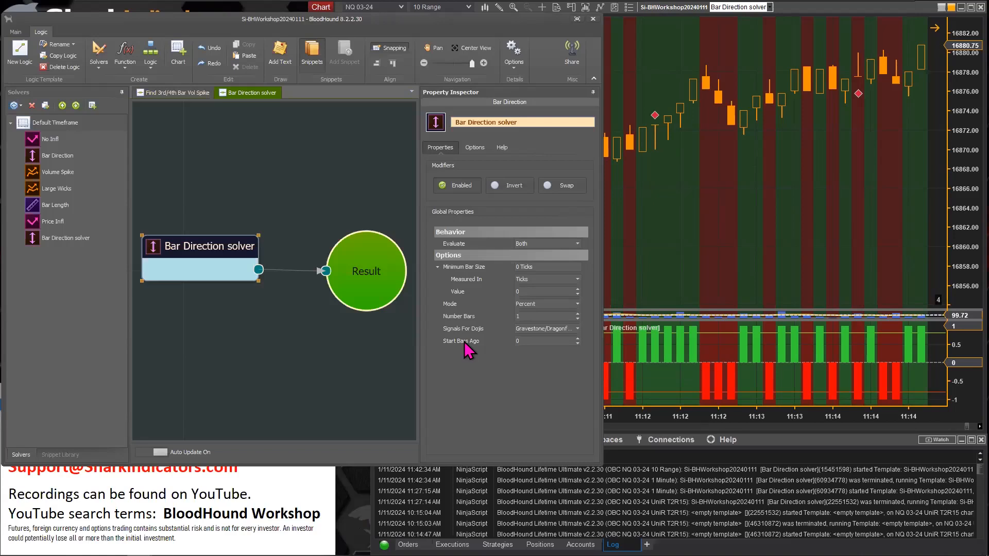
Step: Enlarge the chart's volume panel, then check the VOLMA indicator's Displacement and the Bar Direction solver's Start Bars Ago settings
left_click(682, 245)
left_click_drag(668, 310, 688, 225)
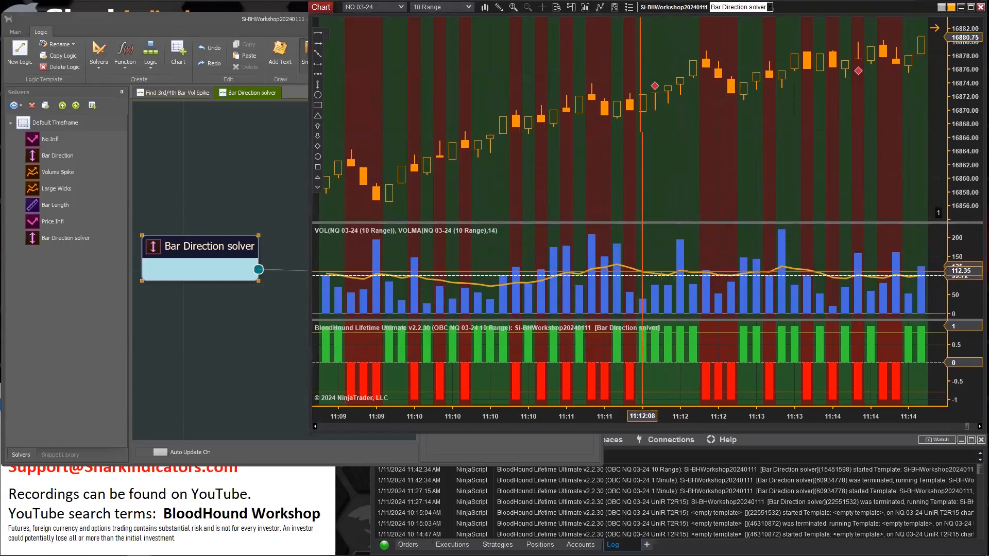
double_click(634, 271)
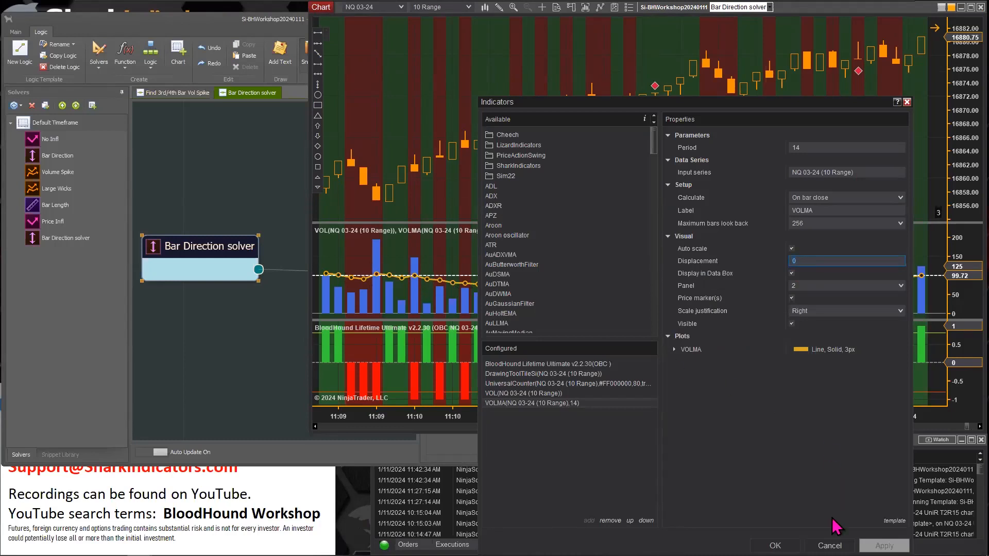
key("Return")
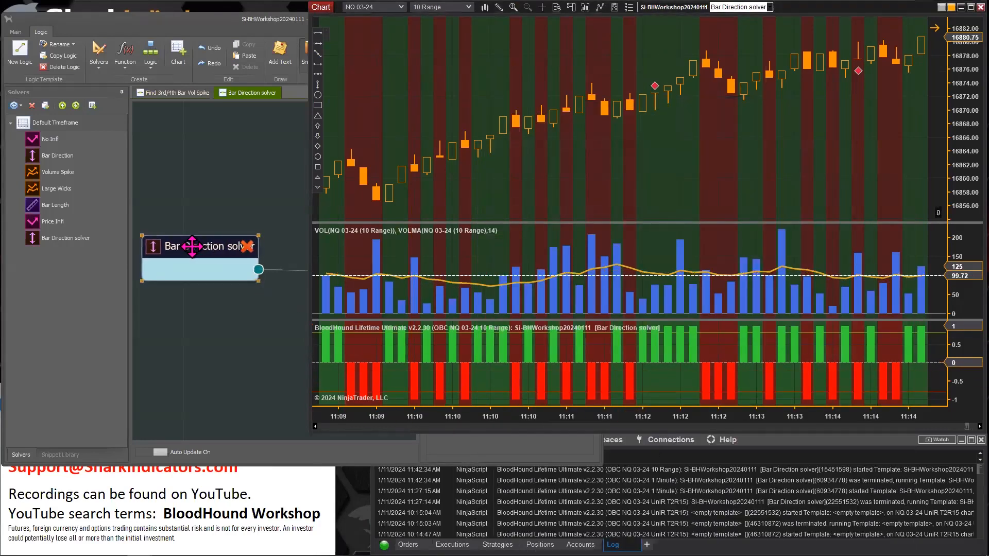
left_click(192, 246)
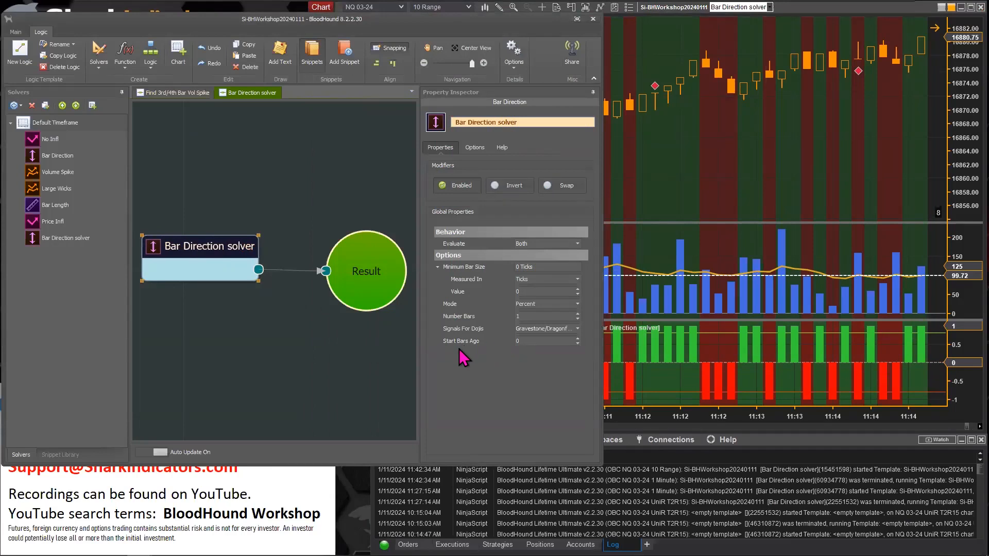
left_click(520, 339)
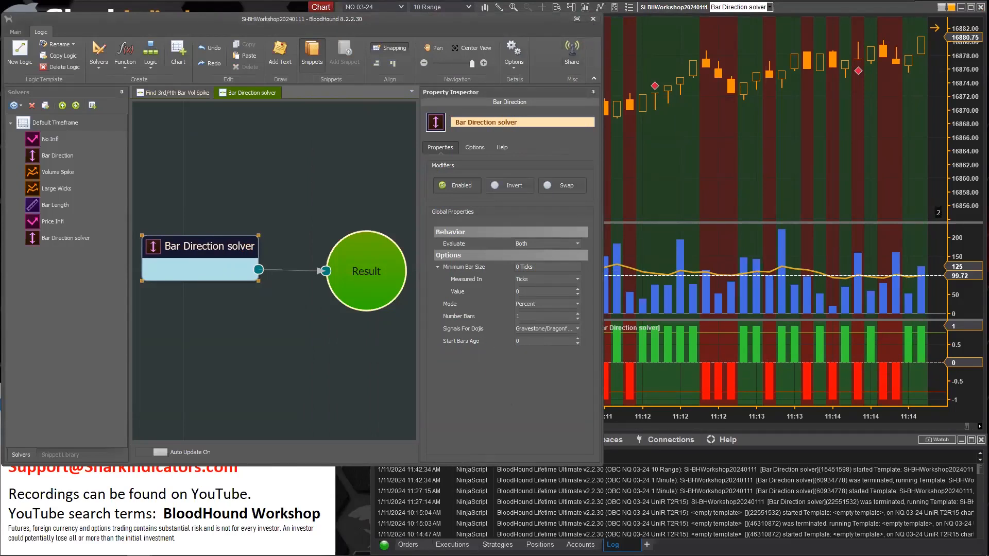
Step: Close the BloodHound window and change the NQ 03-24 data series to UniRenko bars with Tick Trend 2, Open Offset 2 and Tick Reversal 15
left_click(593, 19)
left_click(469, 8)
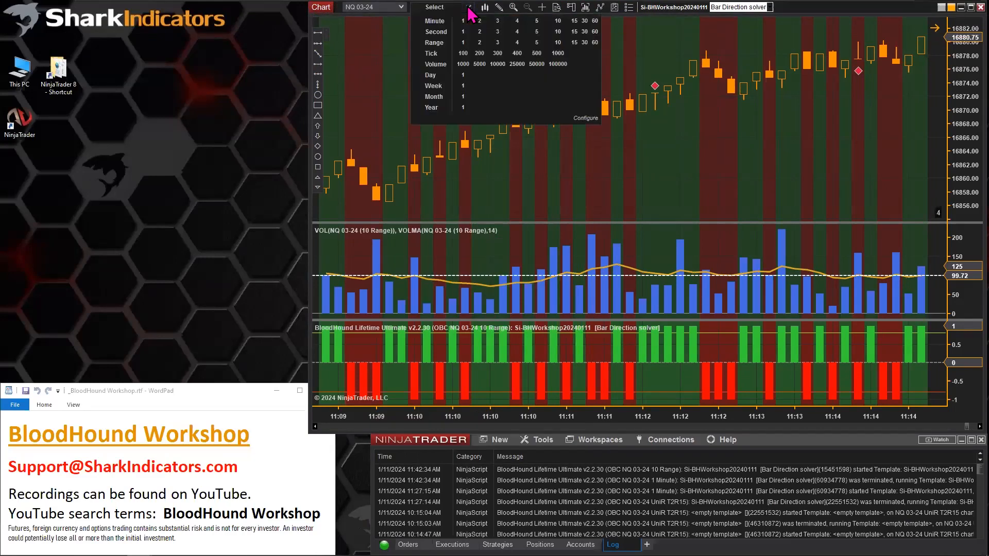
left_click(669, 148)
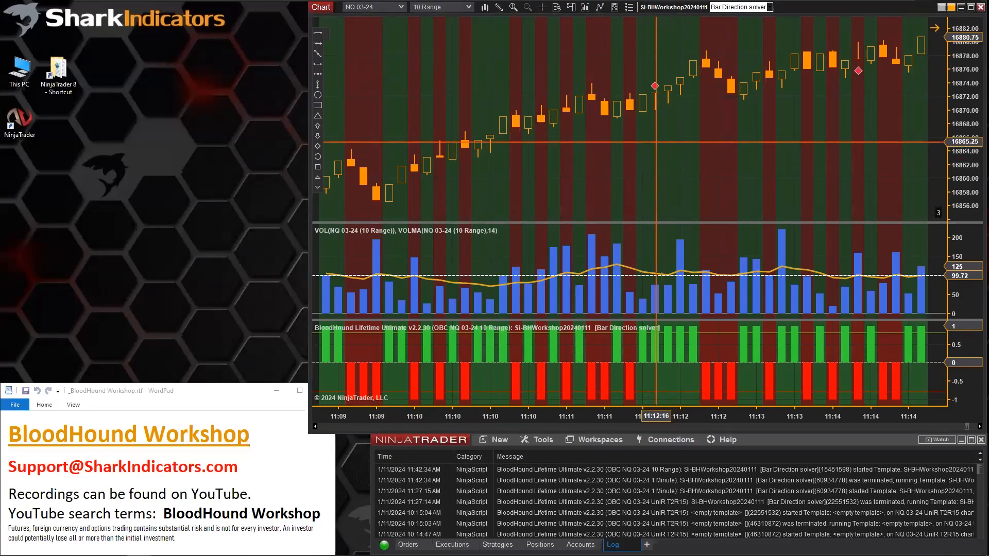
right_click(656, 142)
left_click(690, 194)
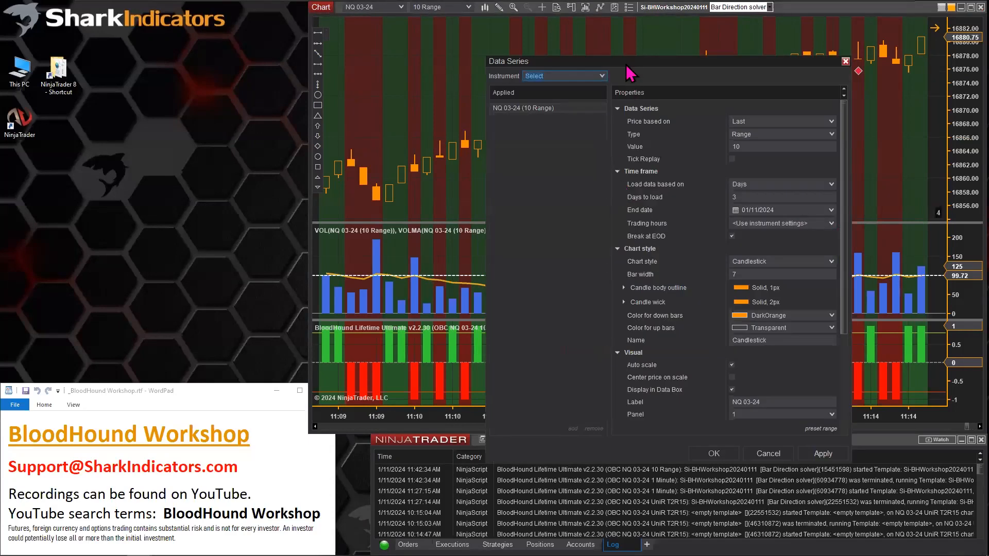
left_click_drag(628, 67, 537, 51)
left_click(679, 121)
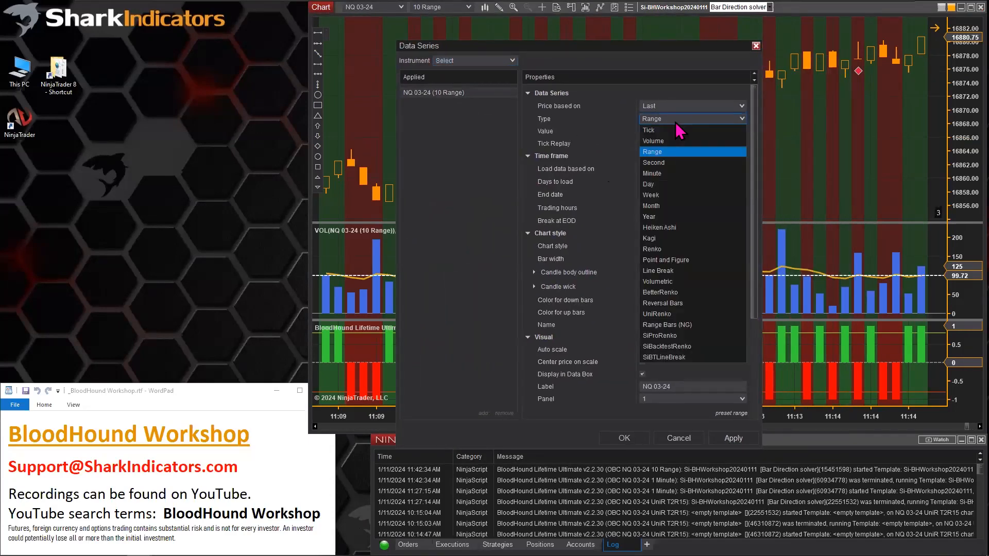
left_click(675, 315)
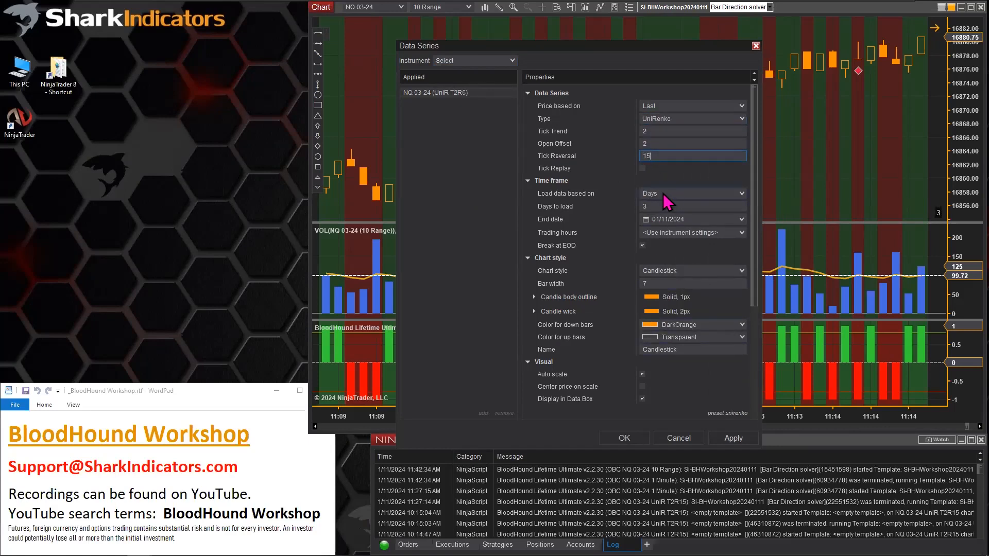
left_click(625, 438)
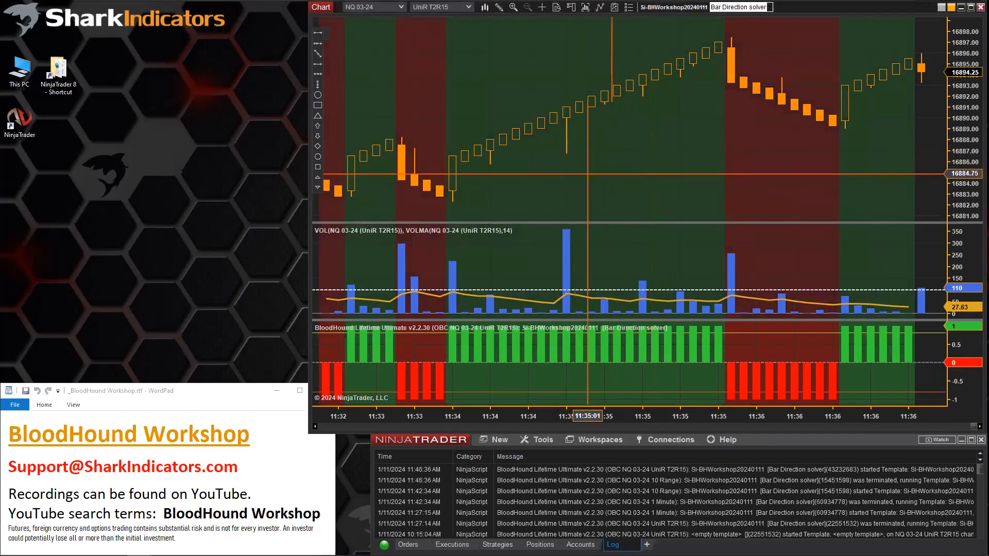
Step: Reopen the BloodHound logic from the NQ 03-24 chart and set the Bar Direction solver's Start Bars Ago to 1
mouse_move(619, 173)
left_mouse_down()
mouse_move(652, 174)
mouse_move(624, 174)
mouse_move(616, 188)
left_mouse_up()
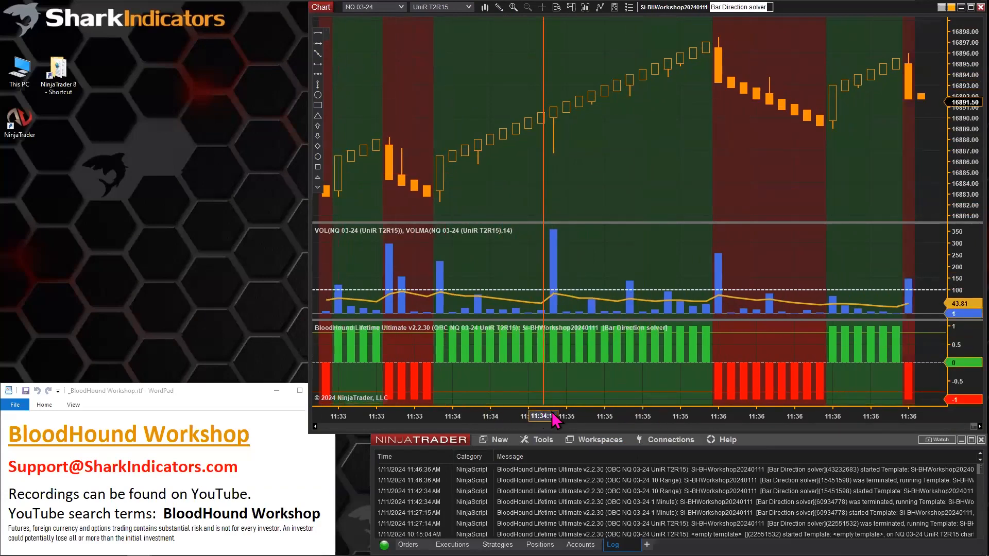
left_click_drag(555, 419, 577, 414)
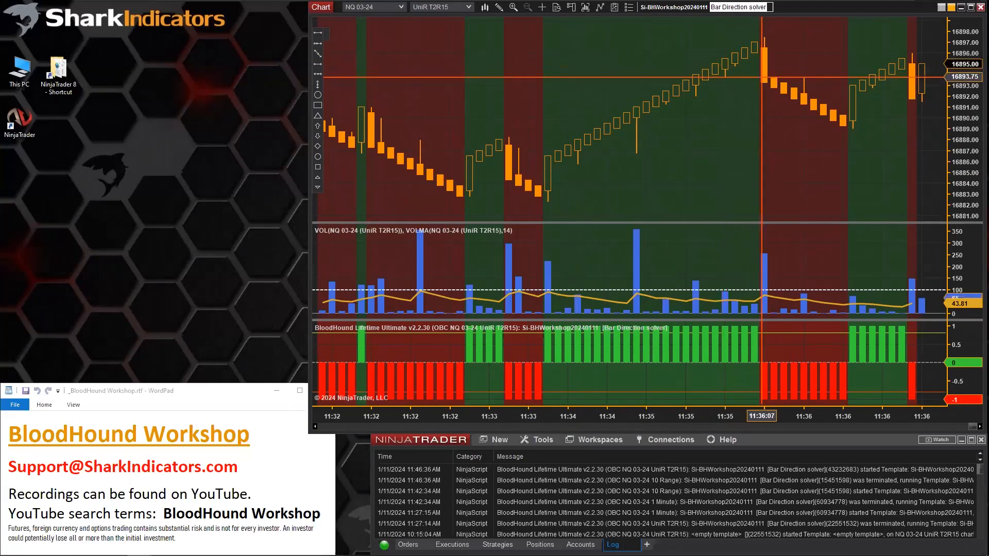
left_click(680, 8)
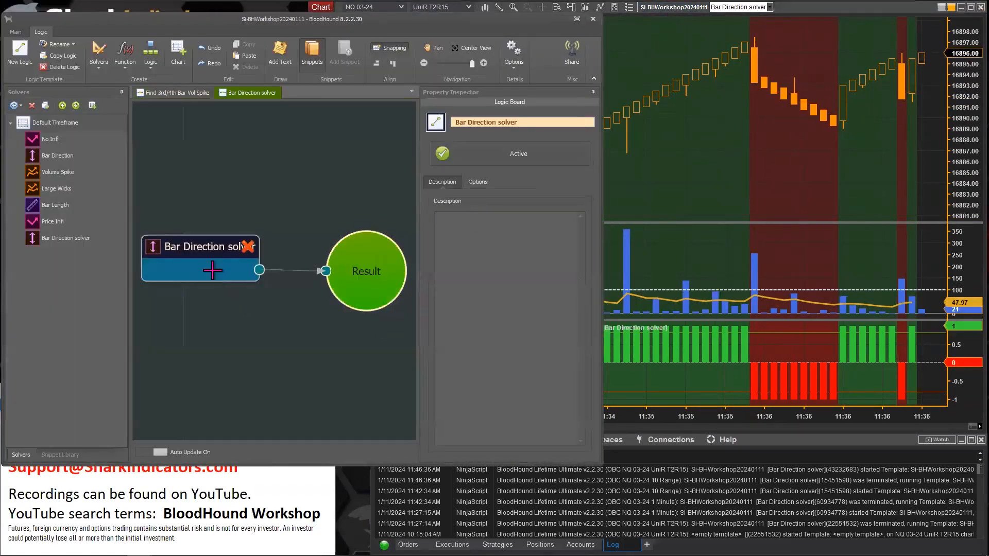
left_click(201, 244)
left_click(453, 344)
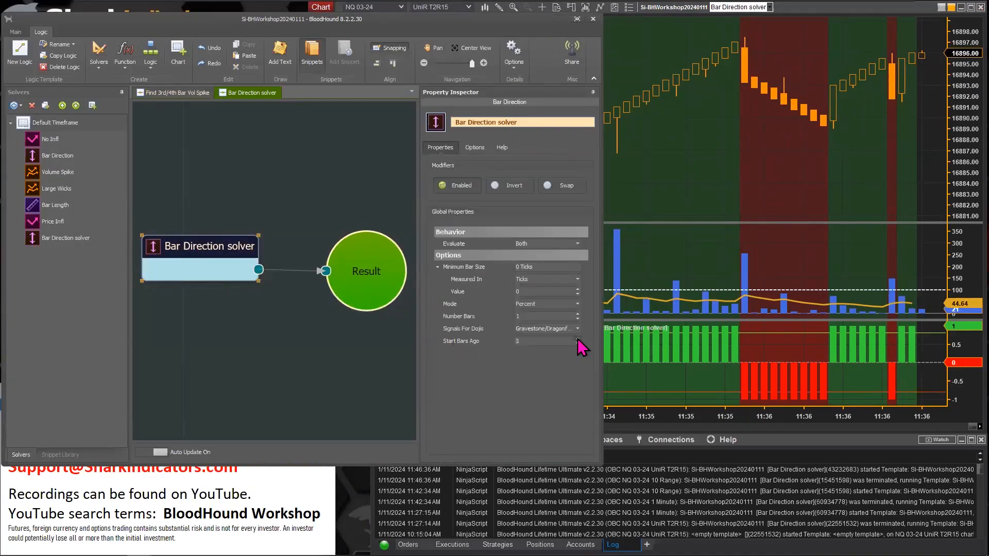
double_click(524, 340)
type("1")
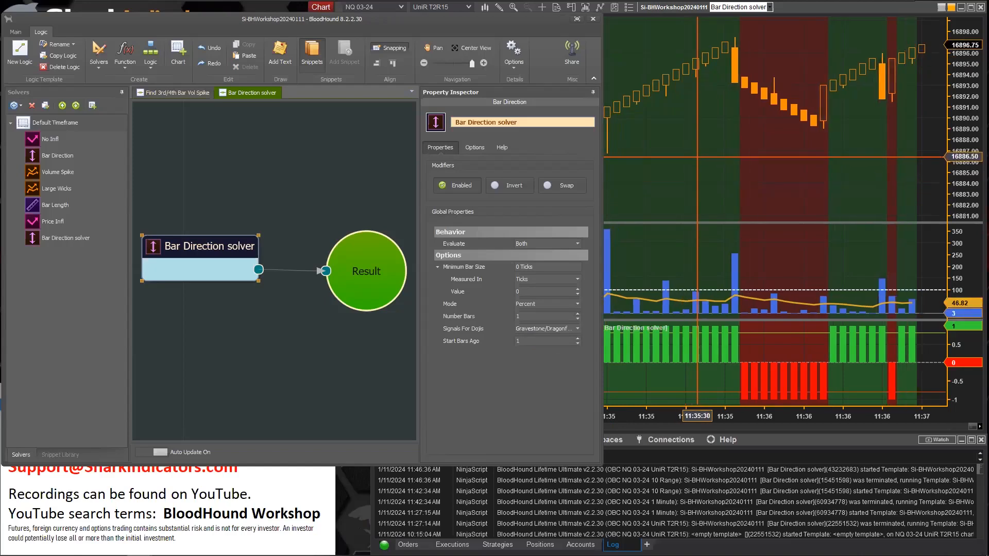
Step: Compare the one-bar-delayed signals with the chart's reversal bars, and set the Bar Direction solver's Start Bars Ago to 2
left_click(698, 157)
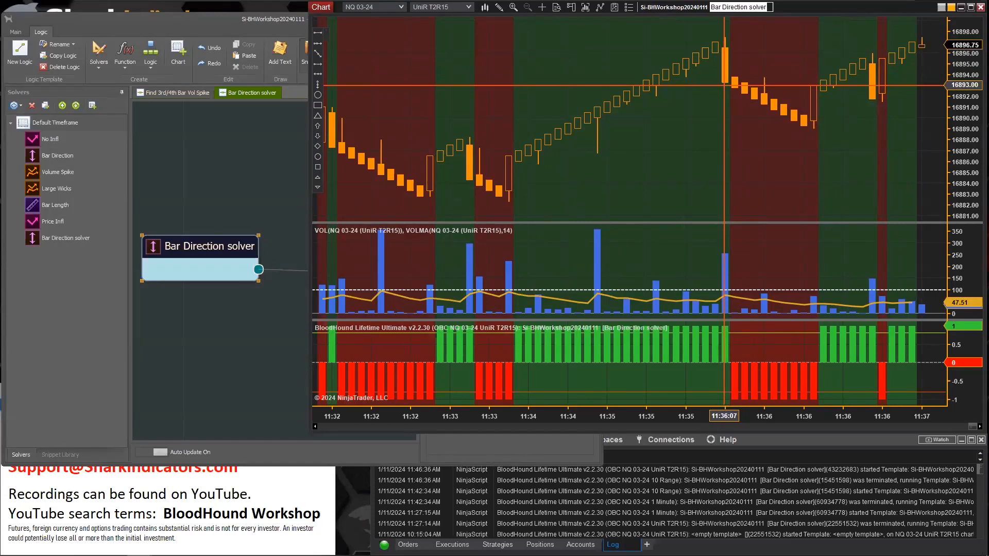
left_click_drag(724, 85, 887, 132)
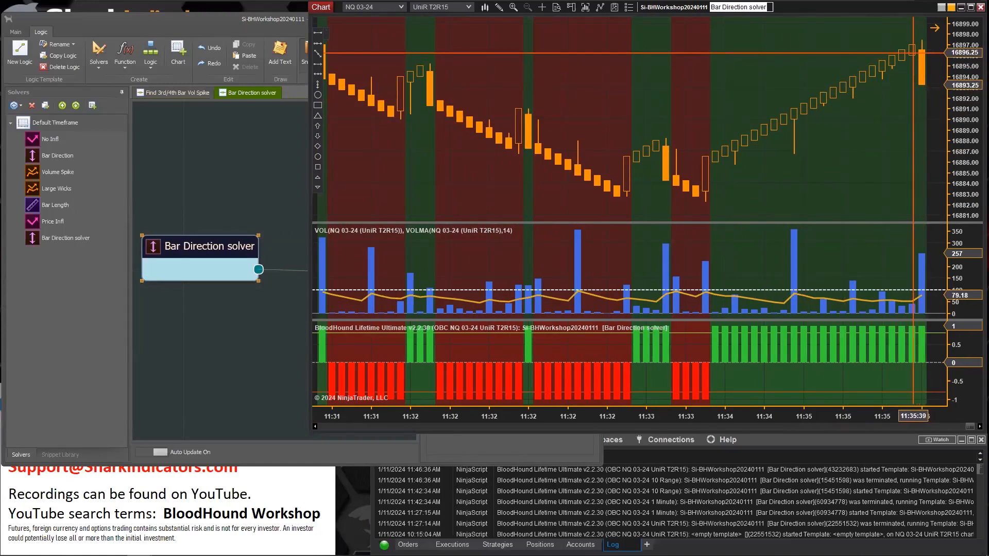
left_click_drag(914, 417, 789, 415)
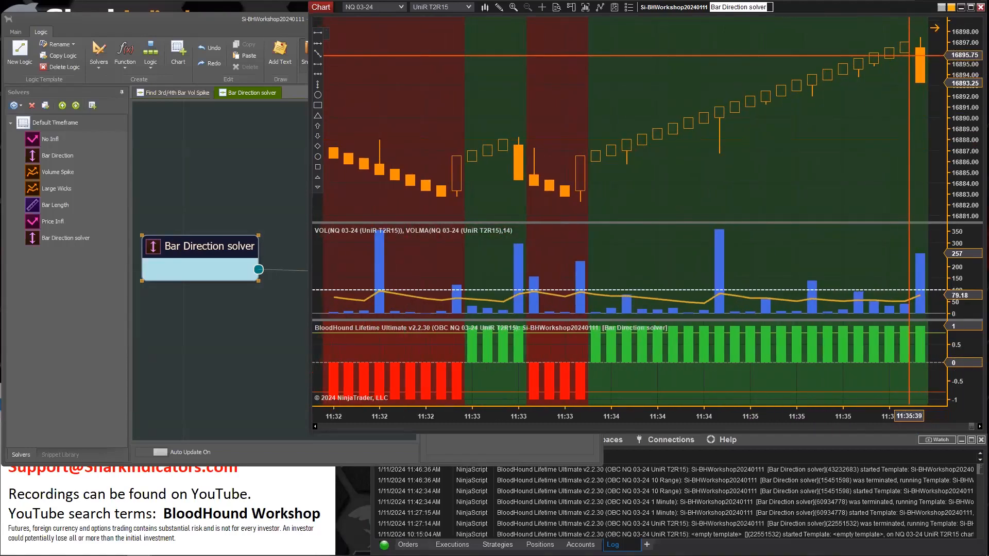
left_click(214, 259)
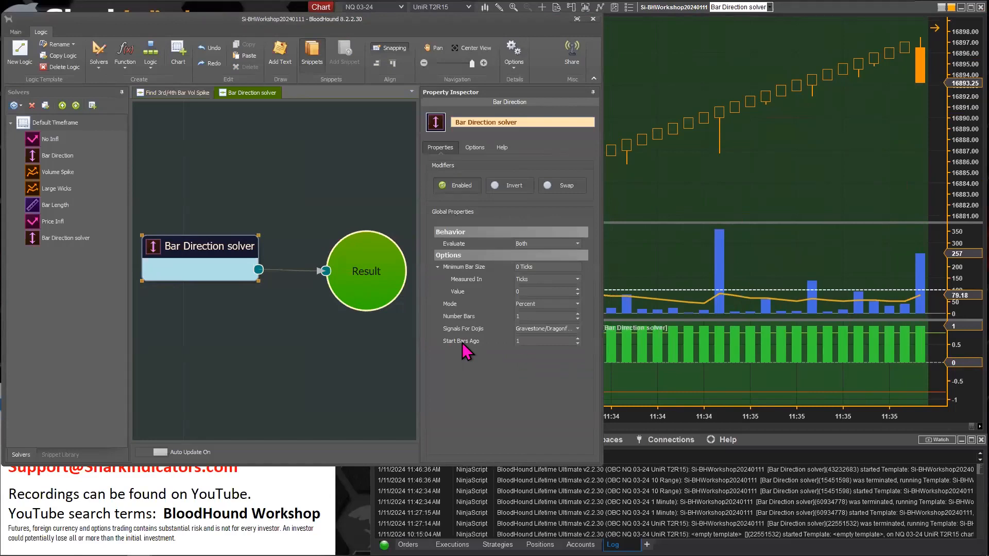
left_click(524, 341)
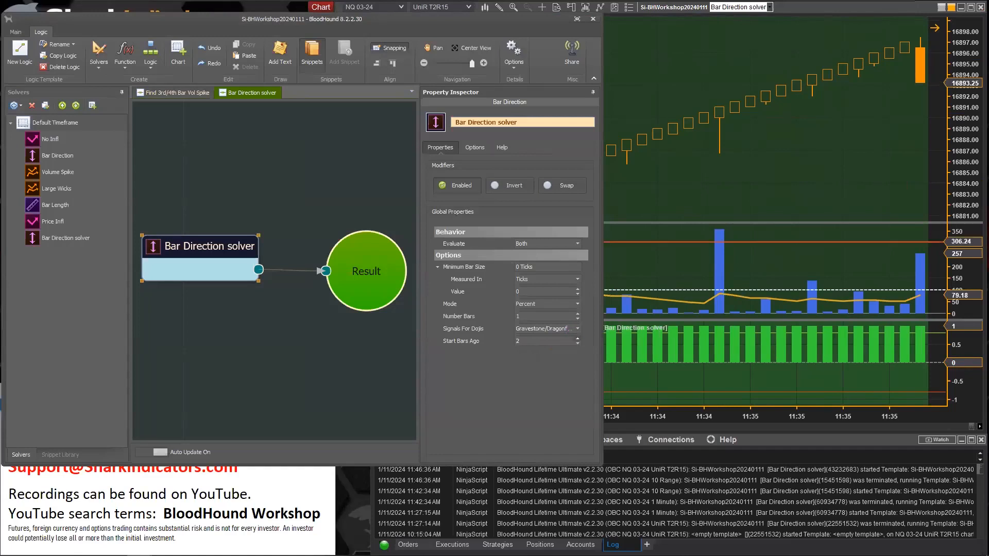
Step: Check the two-bar signal delay at the reversal bars, and set the Bar Direction solver's Start Bars Ago to 3
left_click(800, 178)
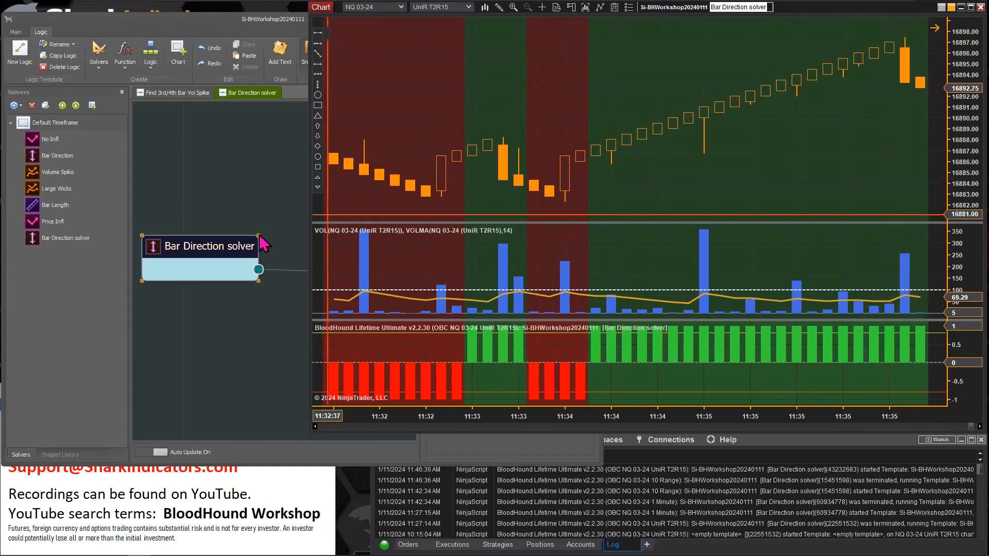
left_click(201, 247)
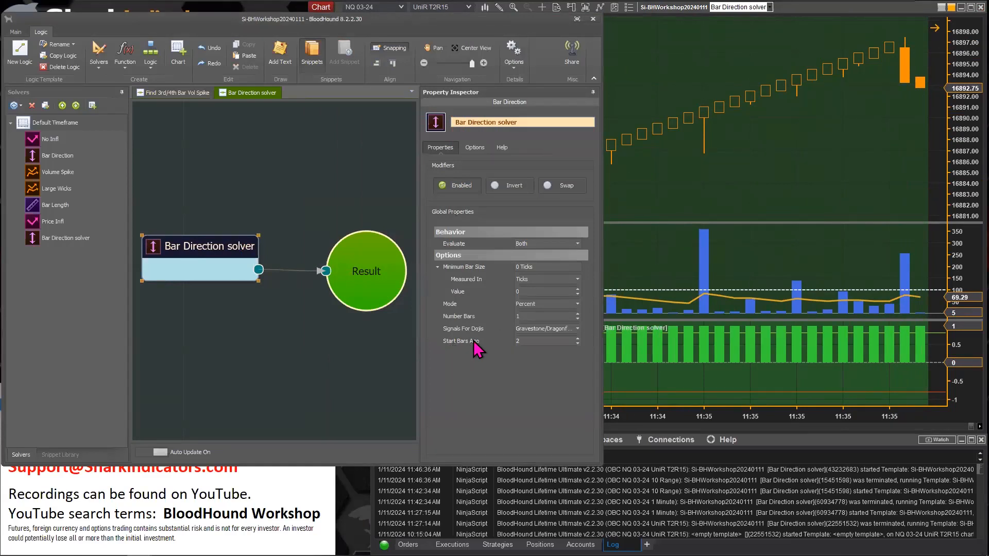
left_click(612, 148)
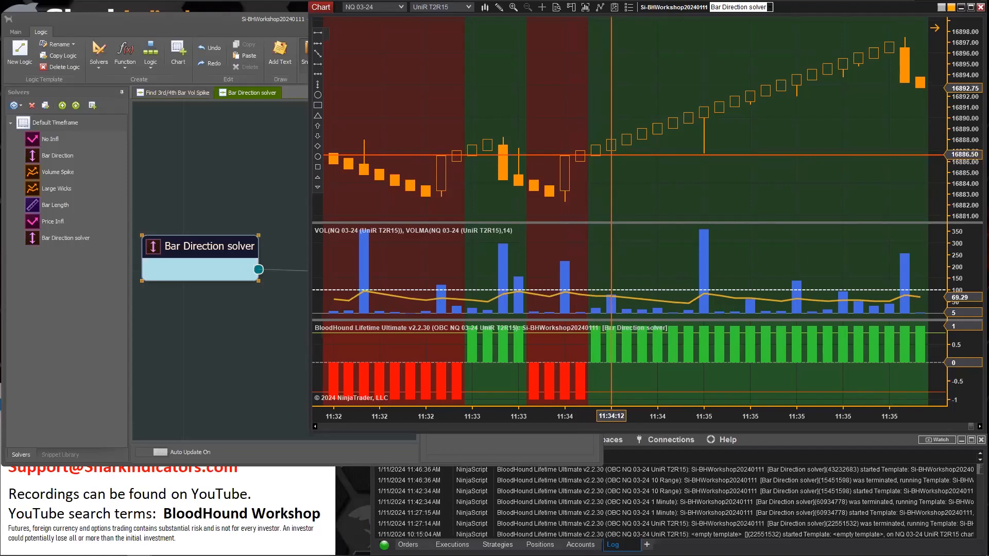
left_click(189, 254)
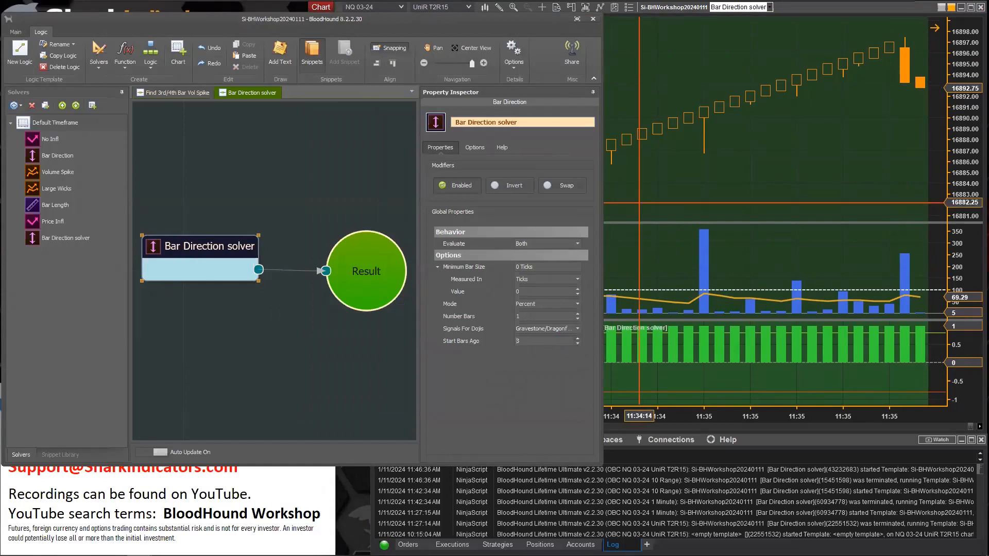
Step: Examine how the three-bar-delayed signals line up with the earlier reversal bars on the chart around 11:33
left_click(644, 199)
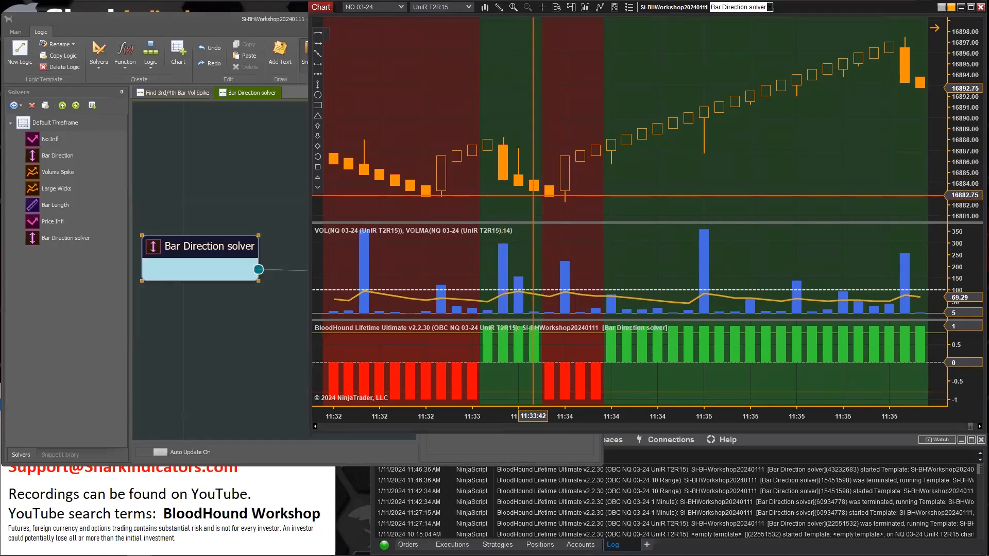
left_click_drag(529, 203, 895, 205)
left_click_drag(833, 207, 913, 206)
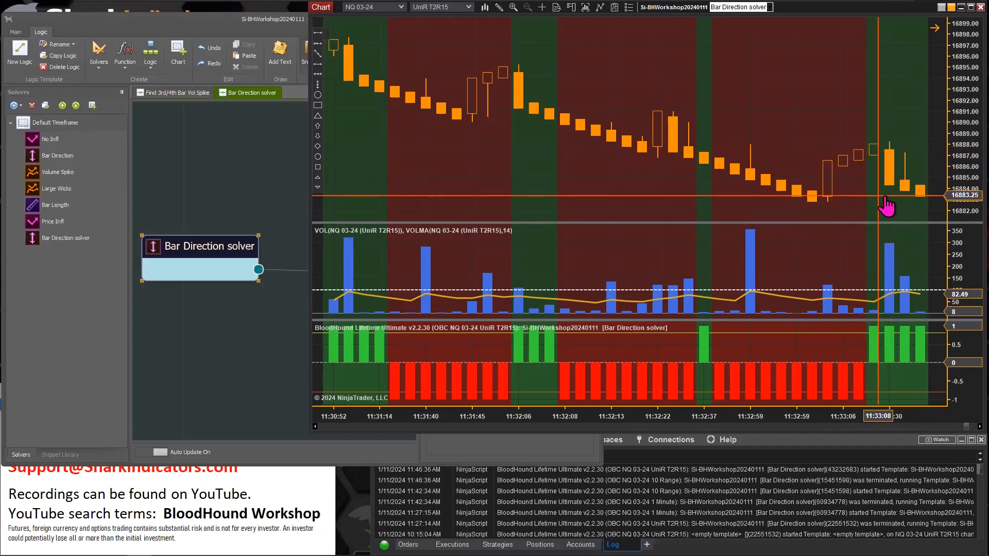
left_click_drag(878, 195, 891, 195)
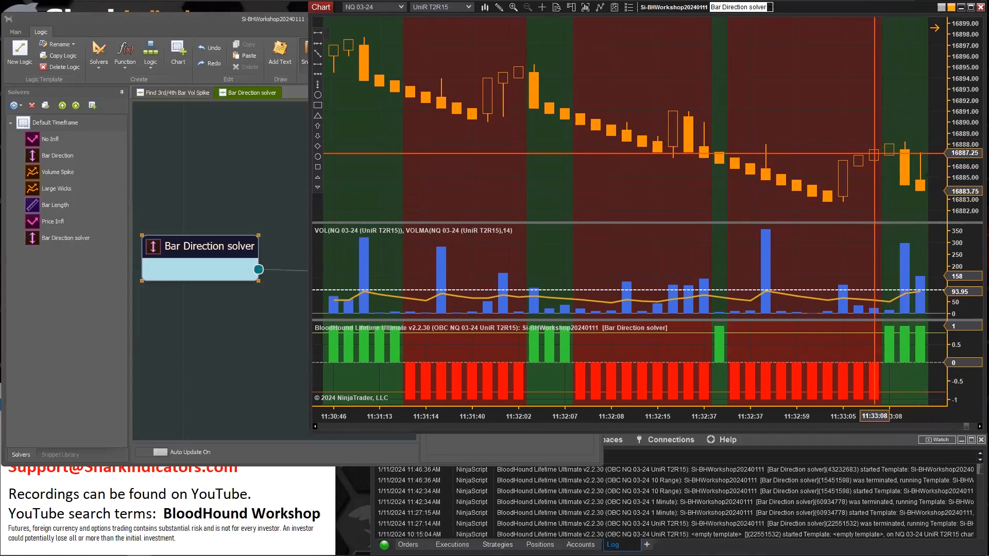
Step: Bring the Bar Direction solver's properties back up and lower its Start Bars Ago value
left_click(230, 246)
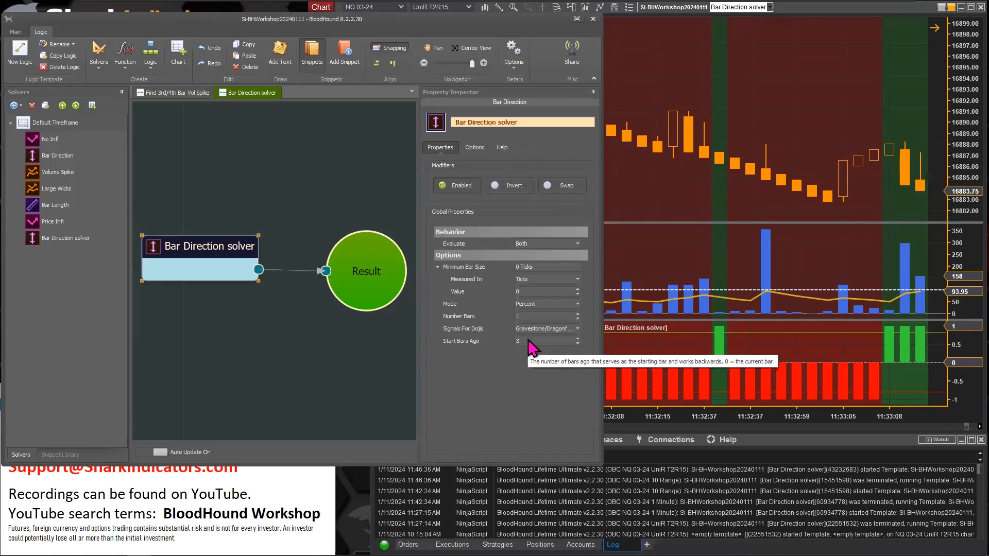
left_click(577, 344)
left_click(577, 344)
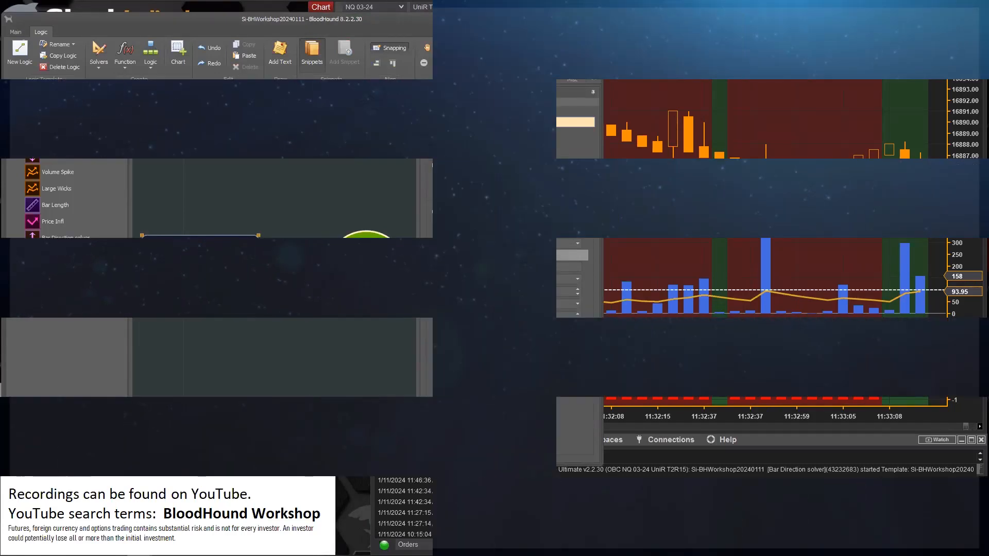